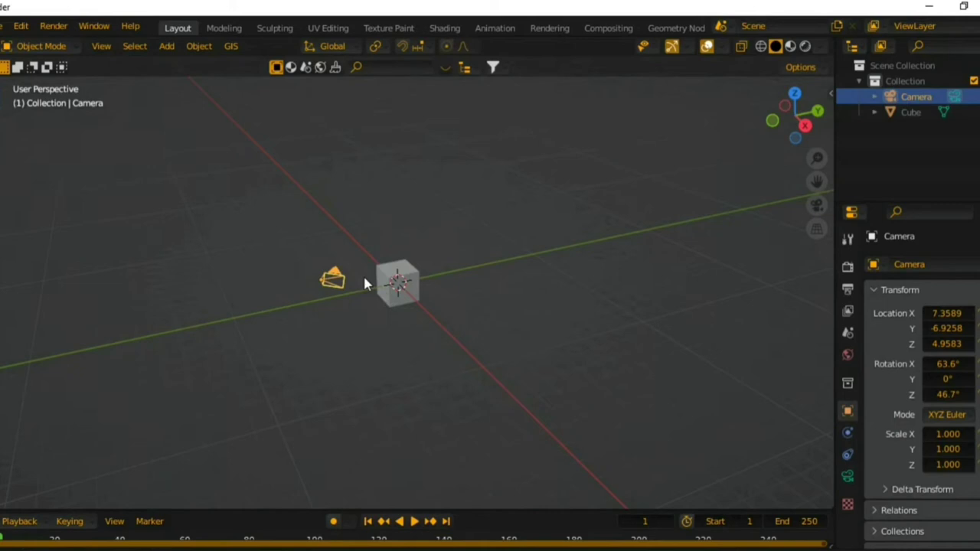
Delete the camera and scale the cube to 0.655 on X in front view
right_click(364, 284)
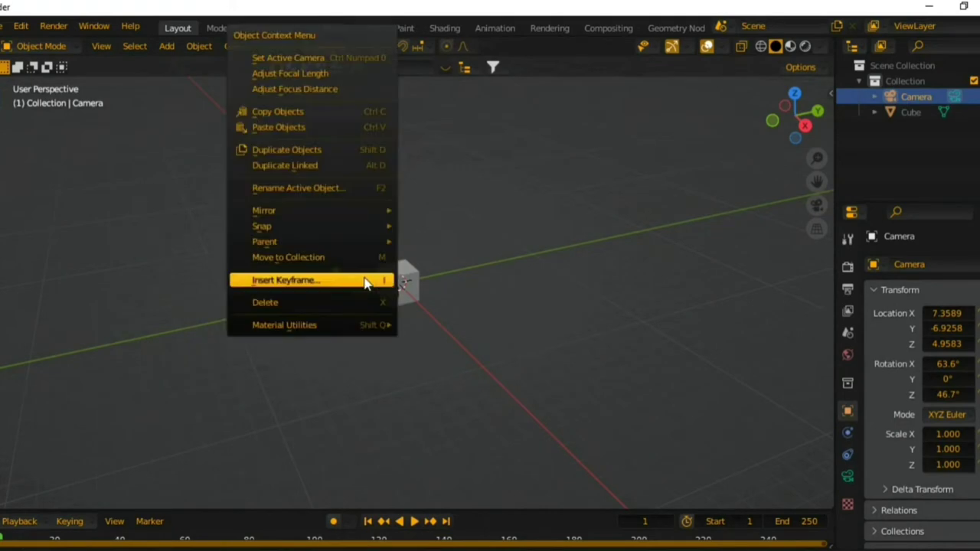
click(334, 303)
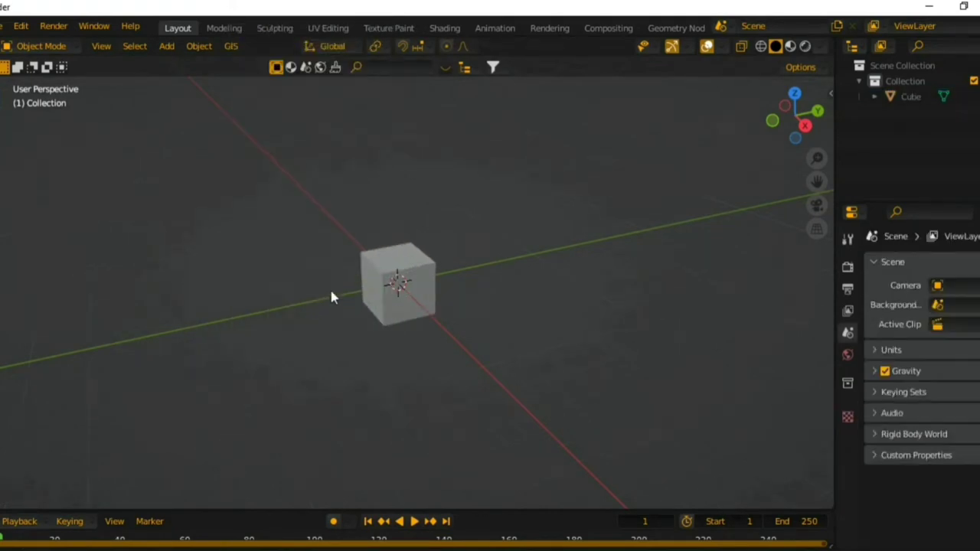
click(376, 277)
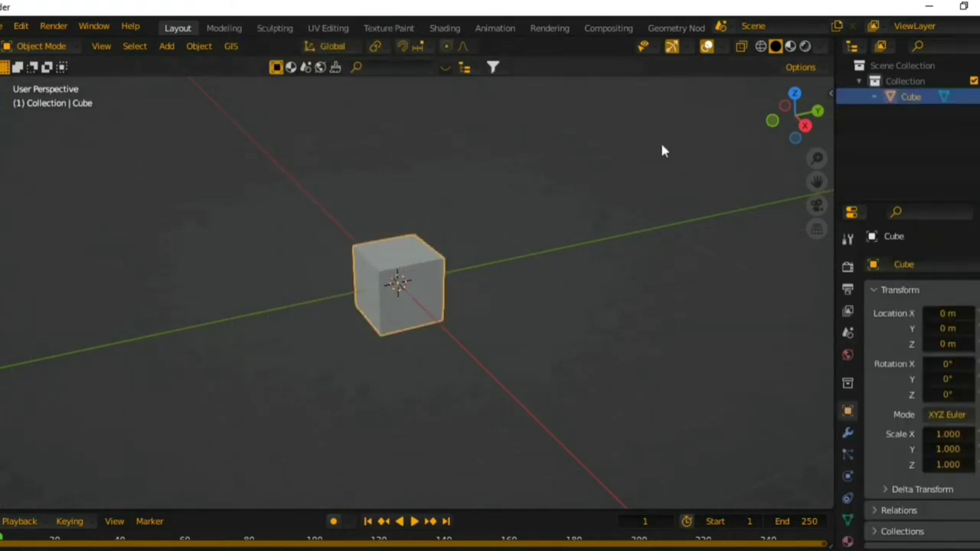
click(762, 119)
click(774, 121)
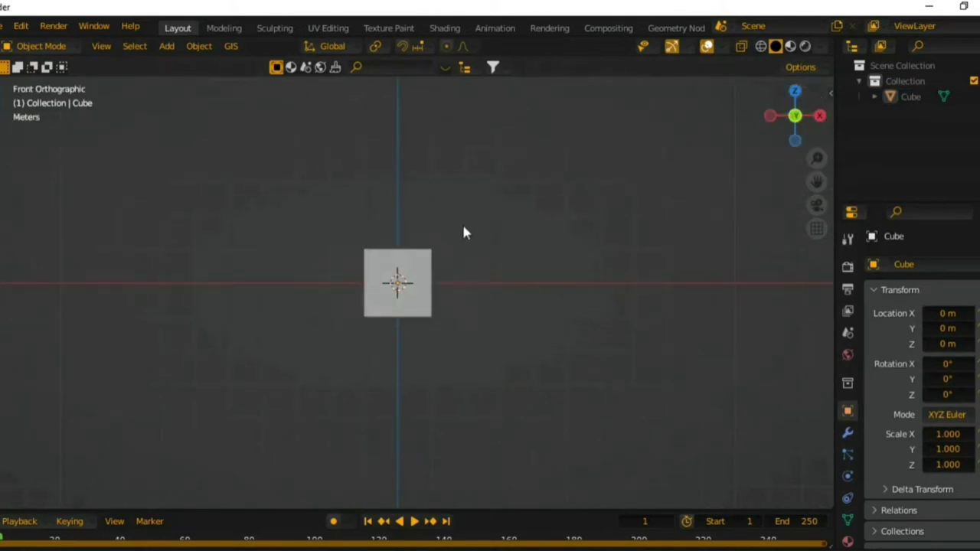
click(415, 265)
scroll(450, 263, up, 5)
key(s)
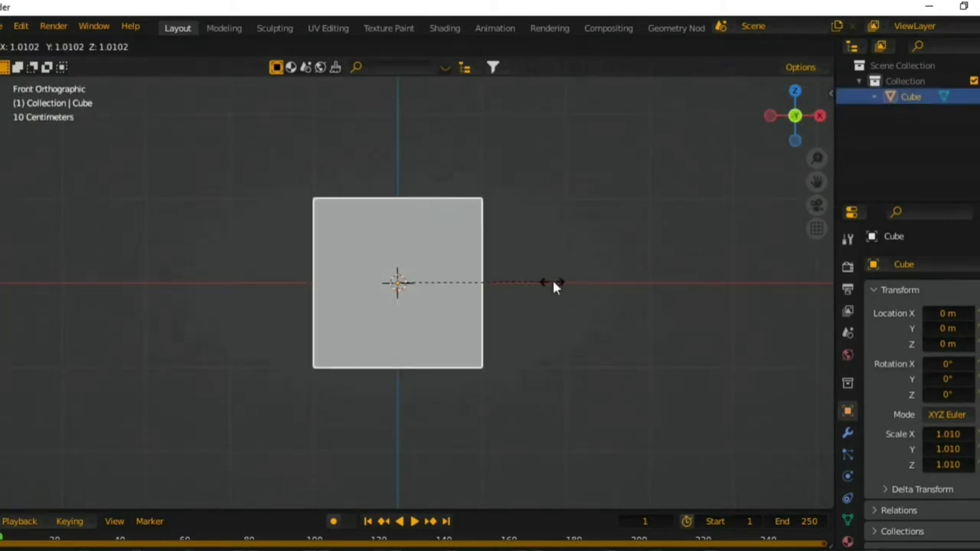
key(y)
key(x)
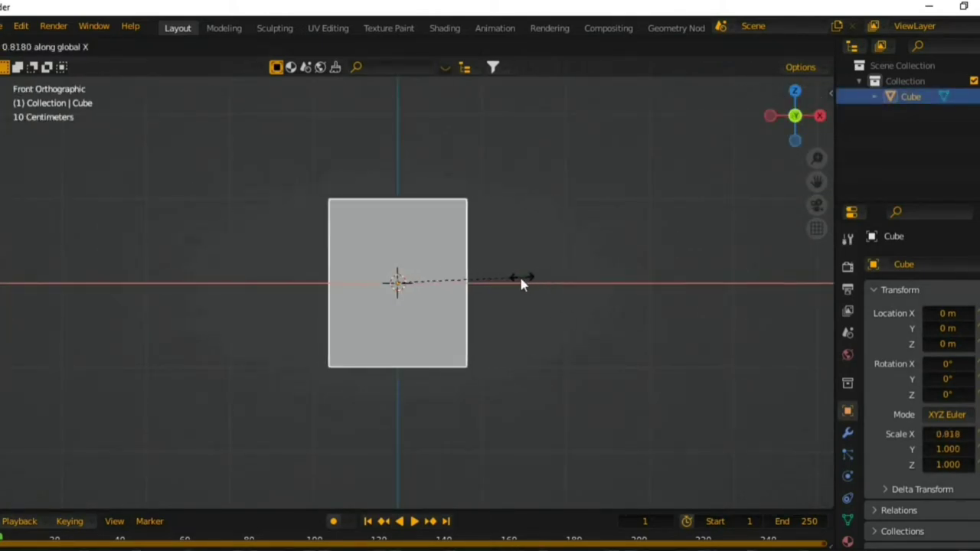
click(511, 276)
Scale the cube to 0.285 on Y from the right view
middle_drag(511, 280, 584, 201)
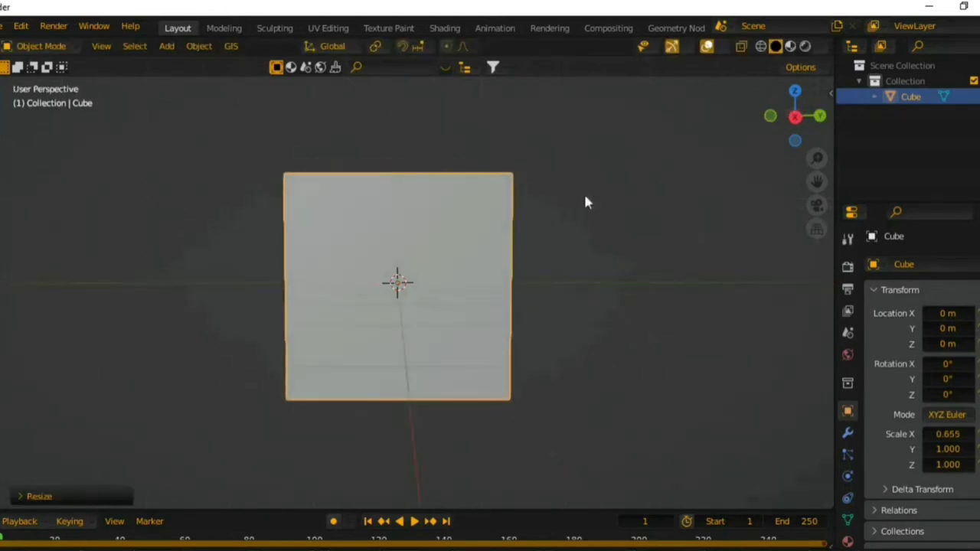
click(793, 115)
key(s)
key(y)
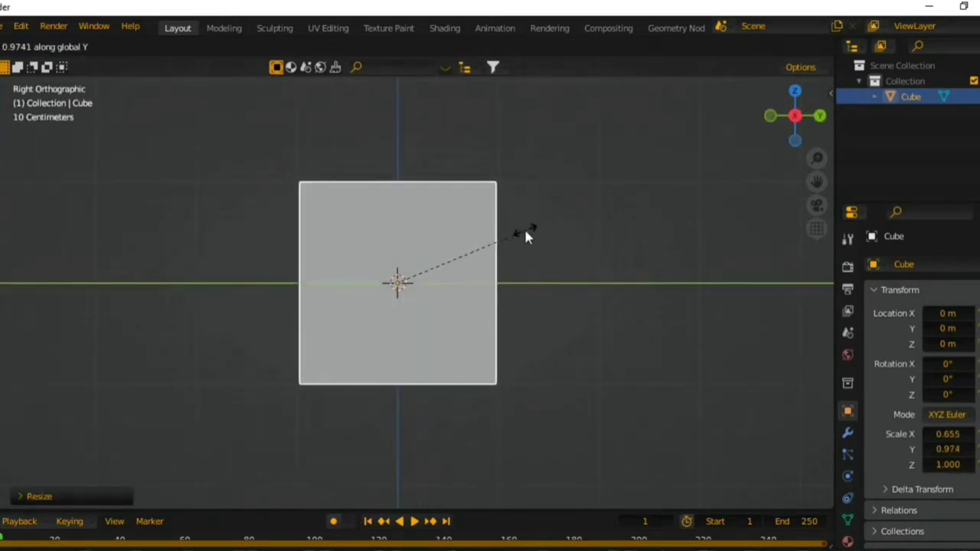
click(411, 244)
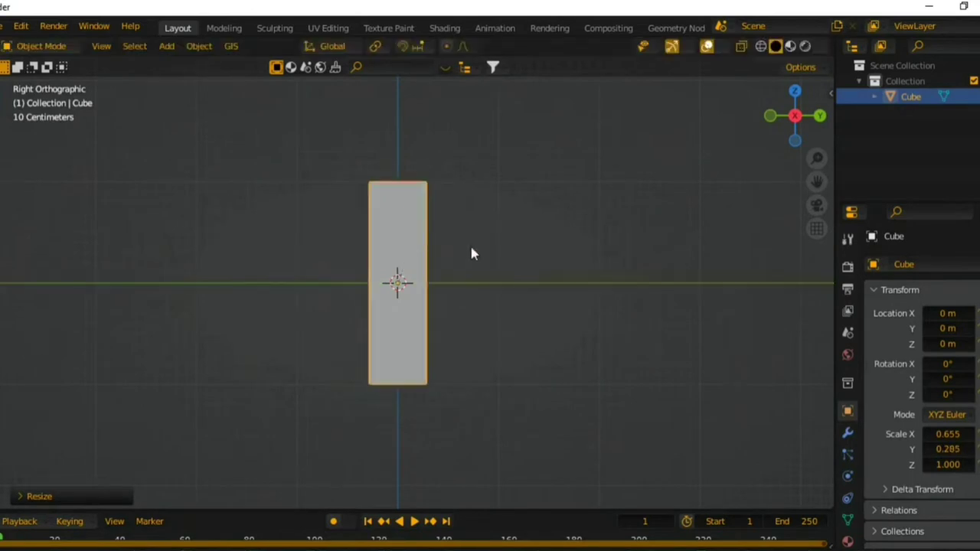
mouse_move(470, 252)
middle_down()
mouse_move(667, 332)
mouse_move(663, 273)
middle_up()
Add the RICE KRISPIES image texture node and link its Color to Base Color
click(446, 28)
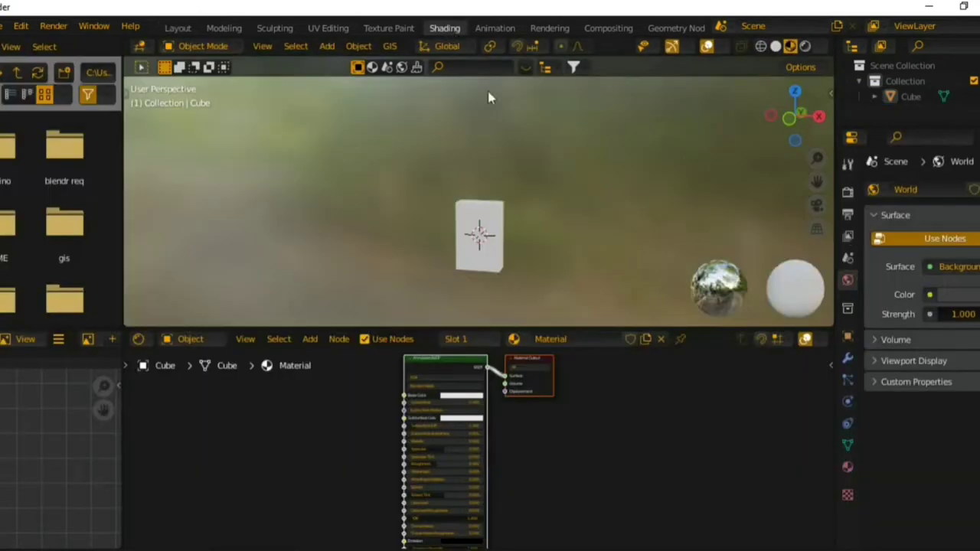
middle_drag(524, 390, 582, 405)
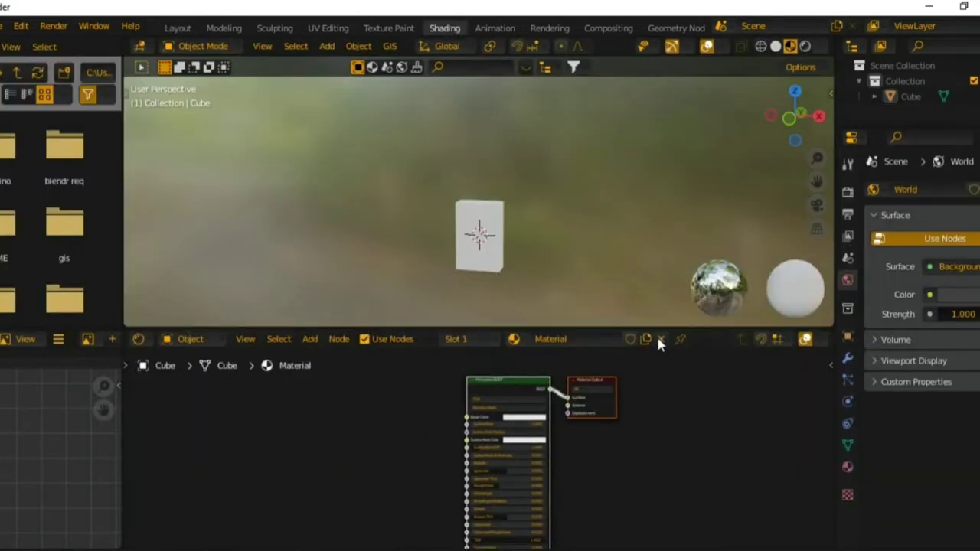
scroll(54, 230, up, 2)
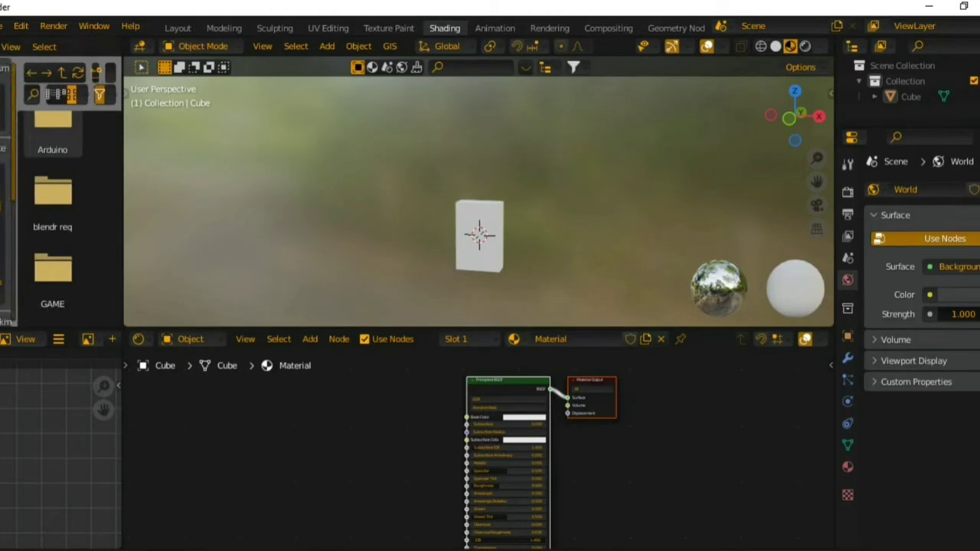
scroll(23, 130, down, 3)
drag(16, 113, 4, 115)
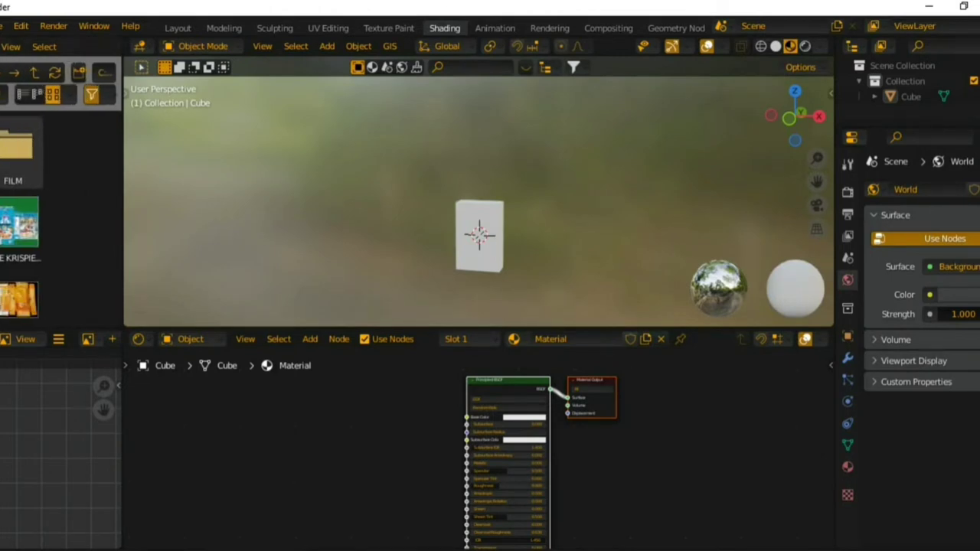
drag(19, 226, 303, 448)
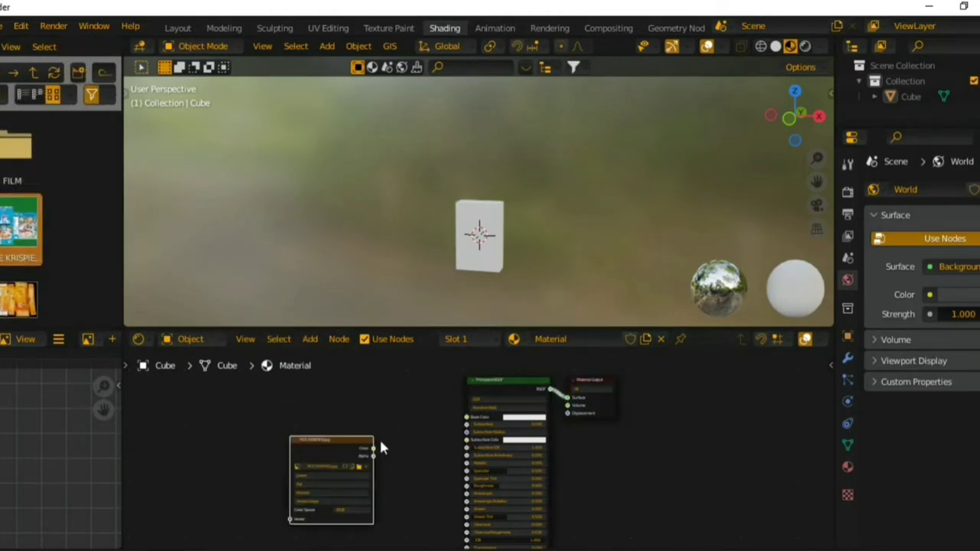
drag(373, 447, 466, 419)
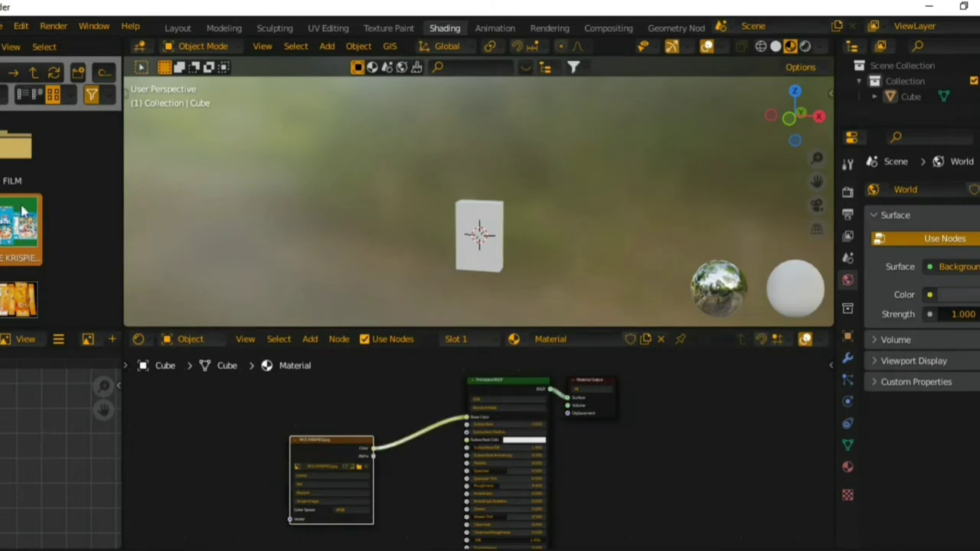
Show the RICE KRISPIES image in the image viewer and check the textured box in Material Preview
drag(23, 215, 47, 439)
scroll(57, 418, down, 4)
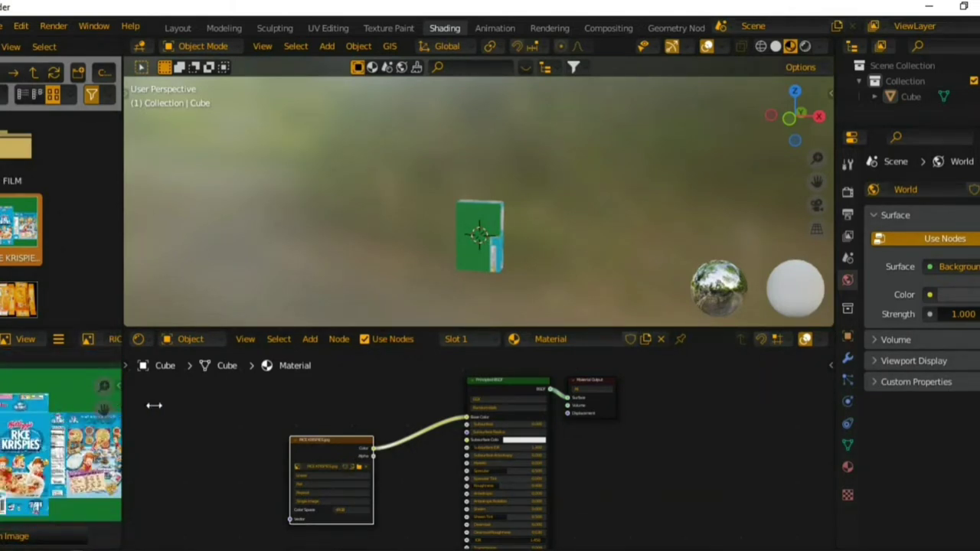
drag(153, 406, 262, 406)
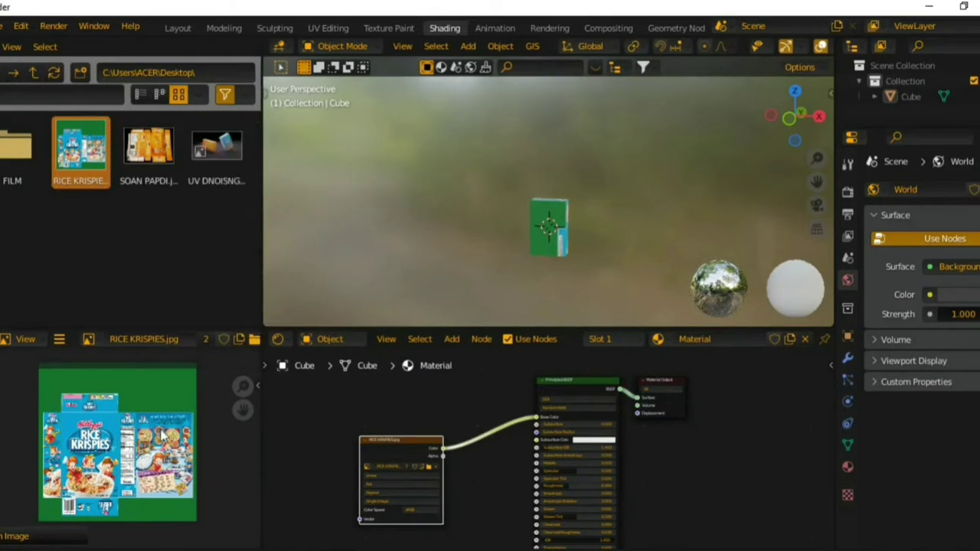
click(184, 28)
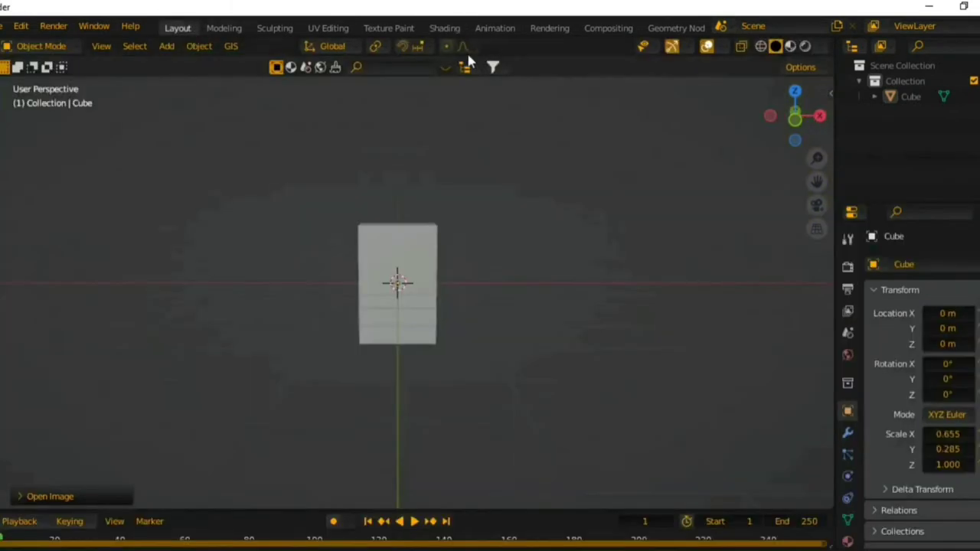
click(790, 47)
middle_drag(555, 213, 173, 204)
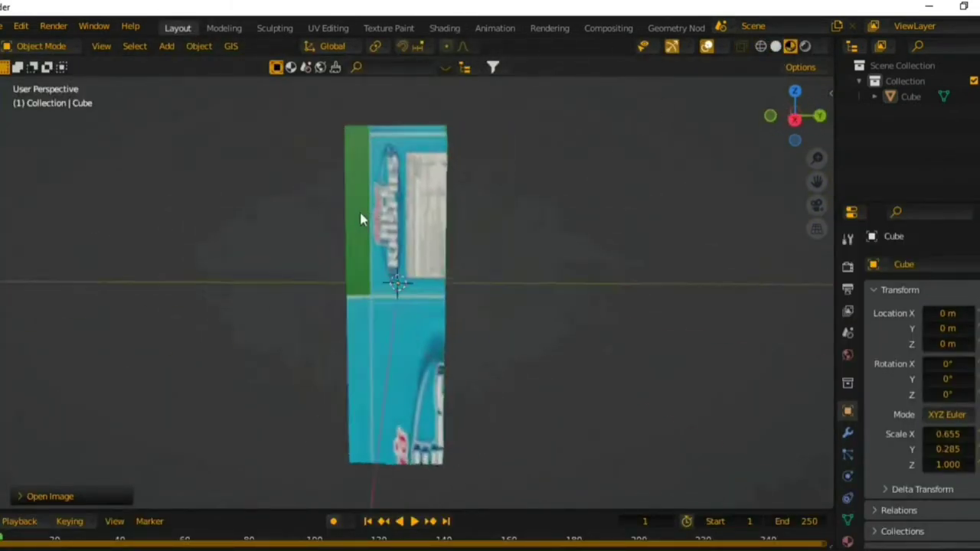
middle_drag(352, 163, 418, 166)
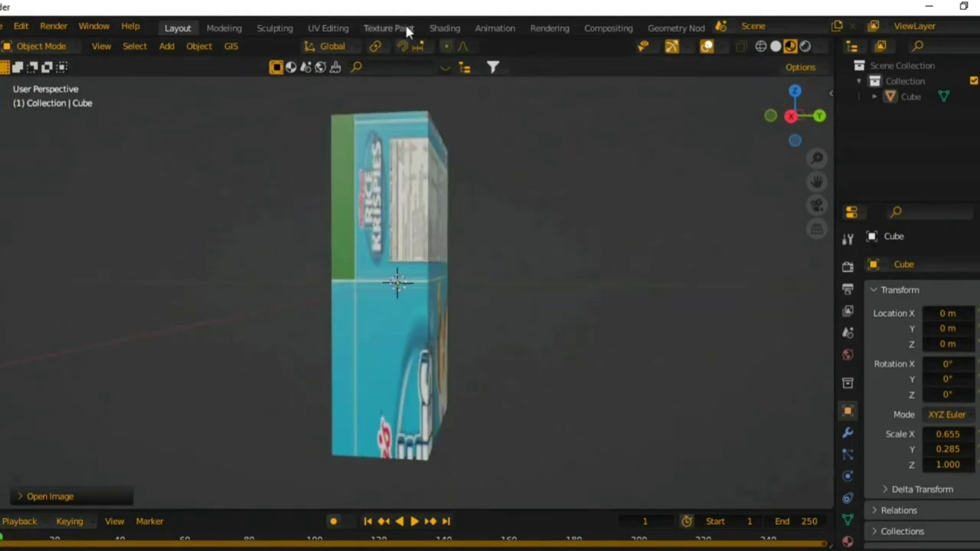
click(327, 28)
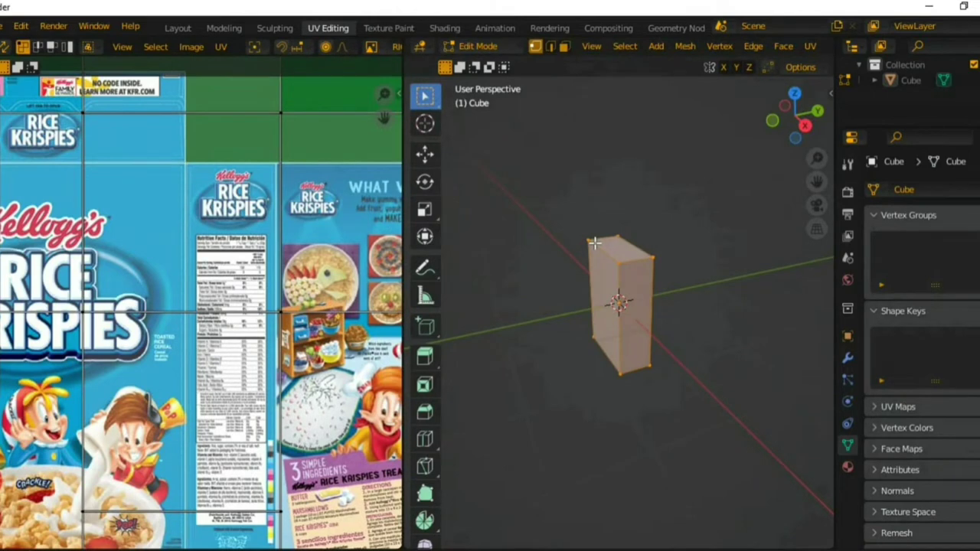
Unwrap the box with Smart UV Project and select its front face in face mode
key(u)
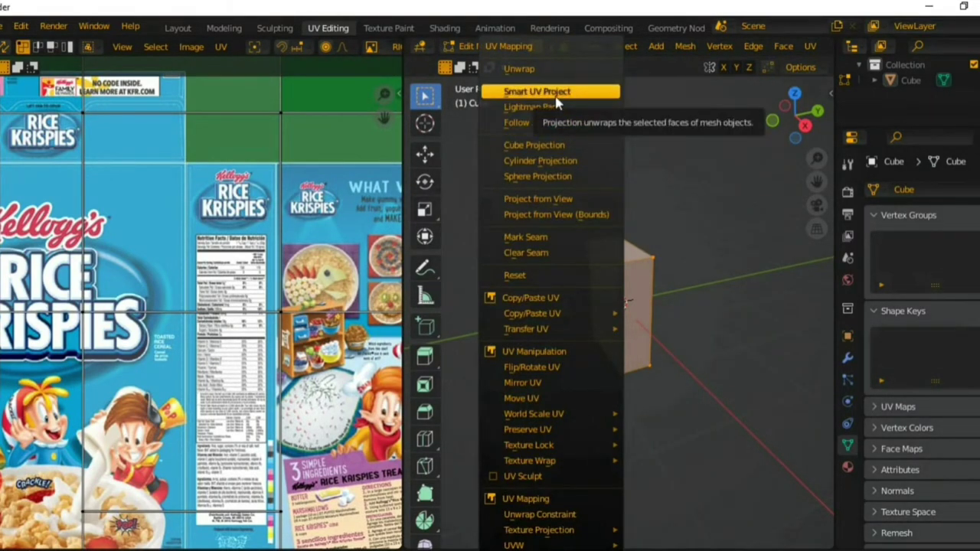
click(537, 92)
click(545, 219)
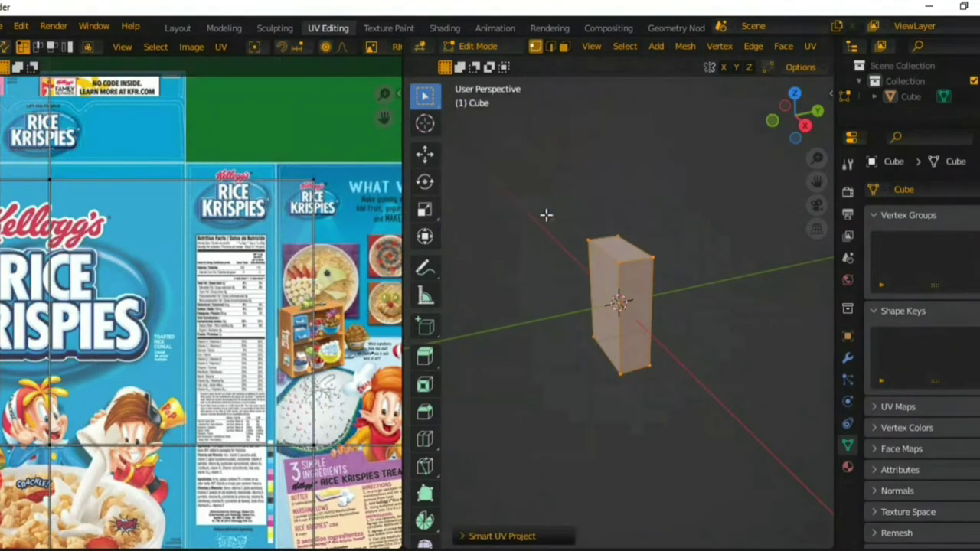
middle_drag(541, 276, 653, 258)
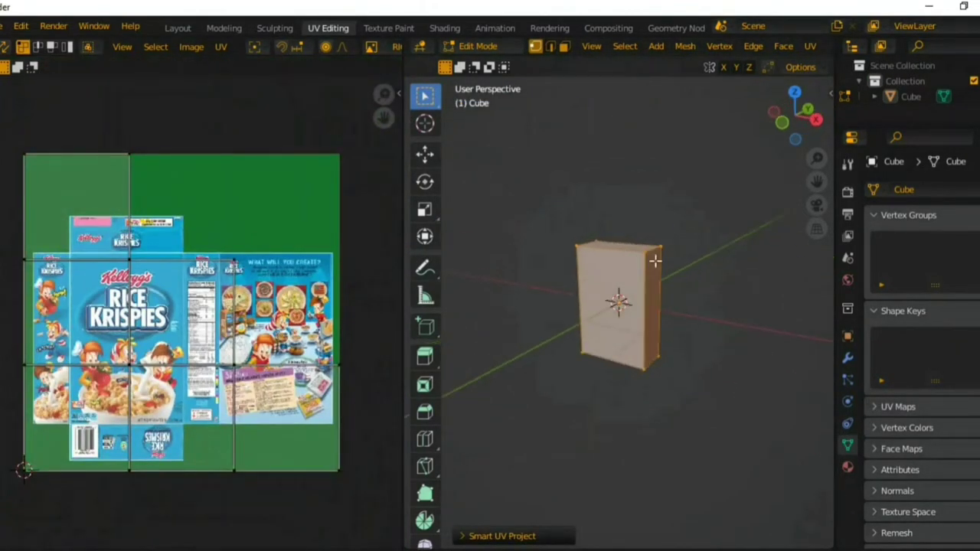
click(566, 46)
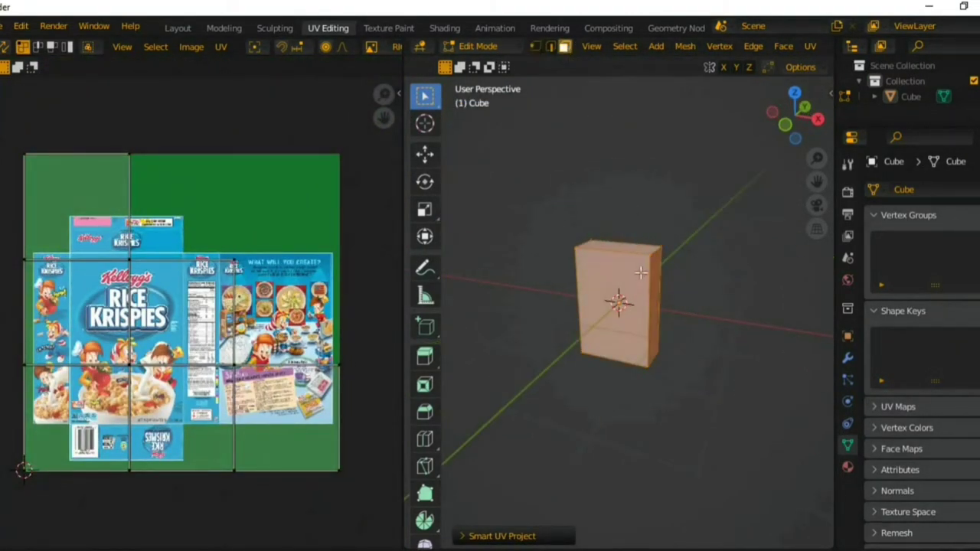
click(636, 275)
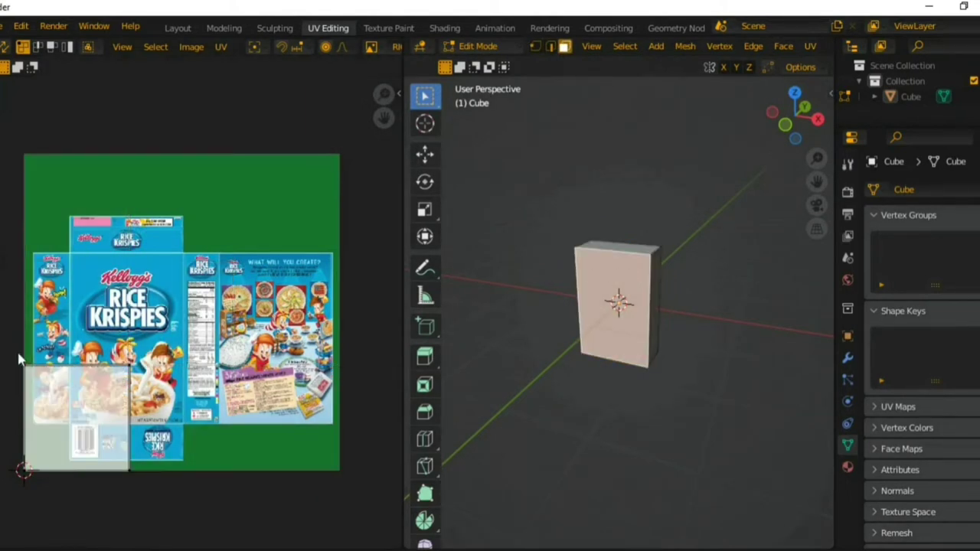
Move and scale the front UV island to fit the Rice Krispies front panel
drag(11, 349, 212, 498)
scroll(178, 426, up, 1)
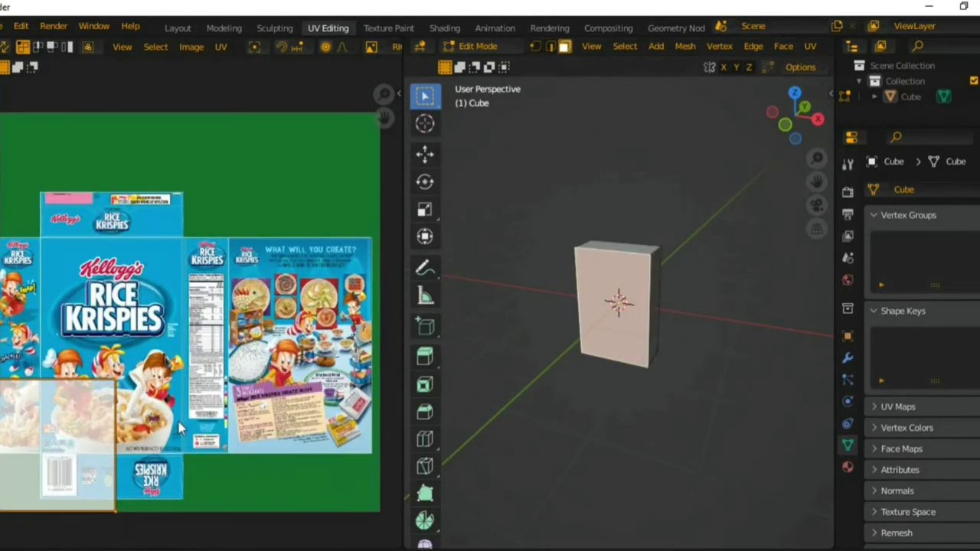
key(g)
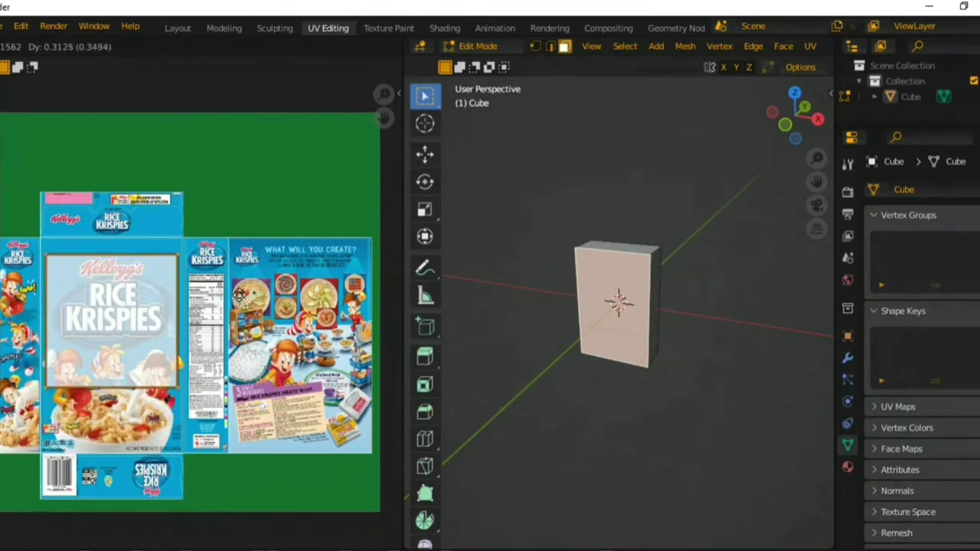
click(241, 287)
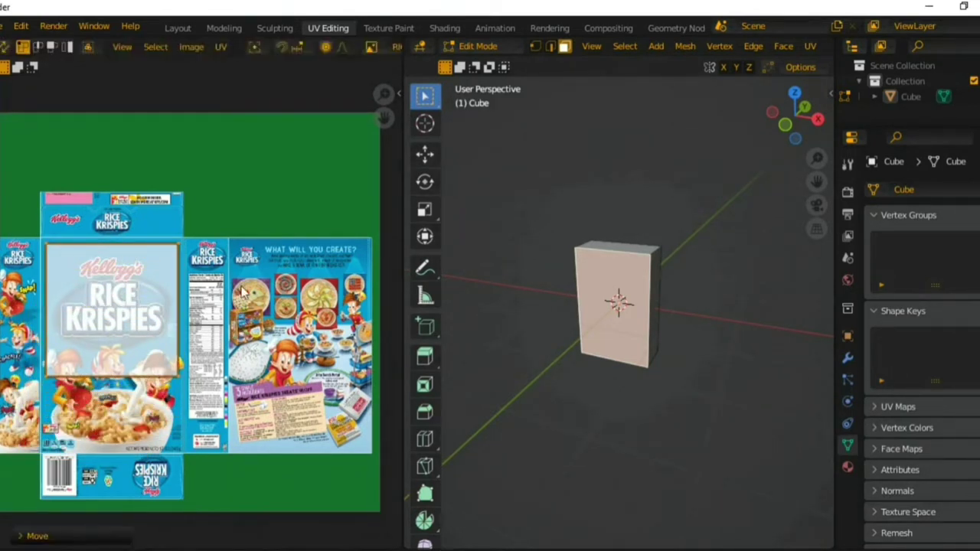
key(s)
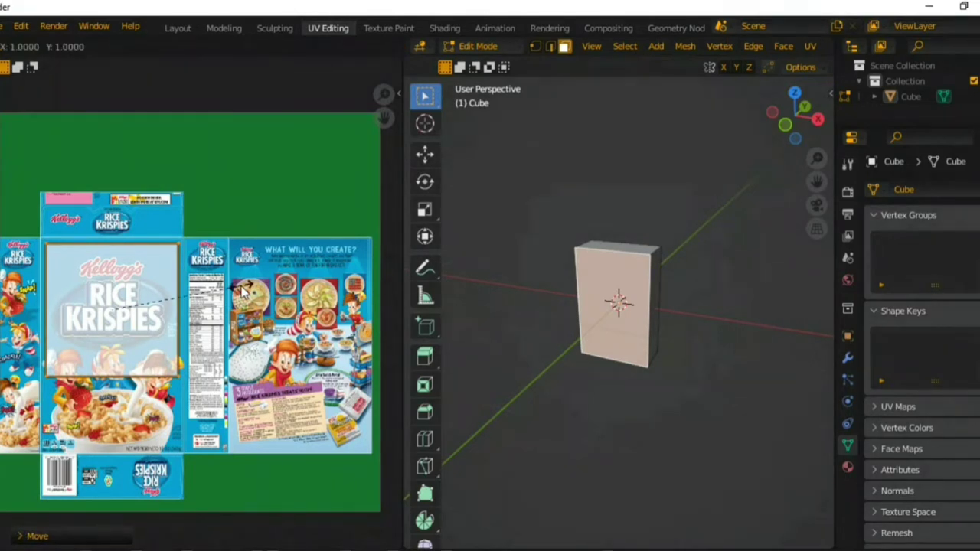
key(y)
click(315, 260)
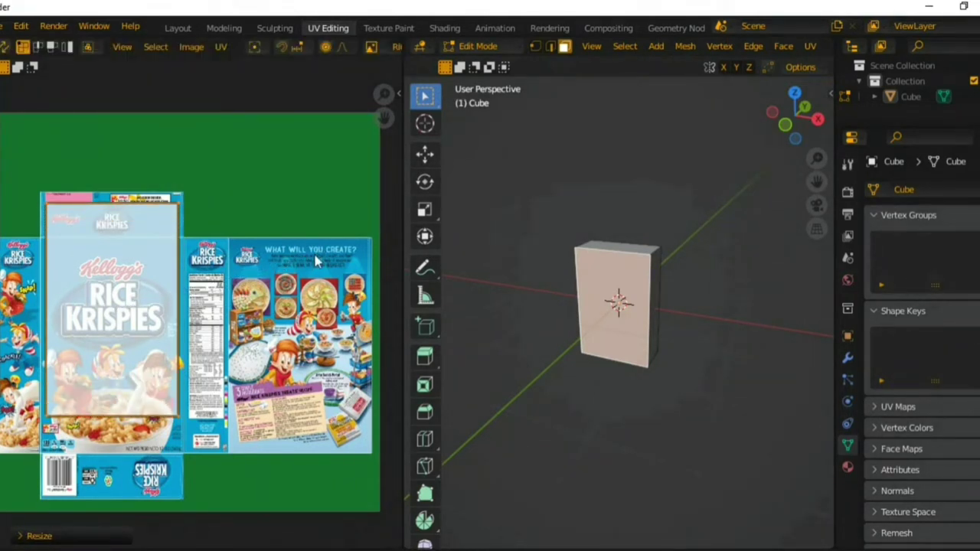
key(g)
key(y)
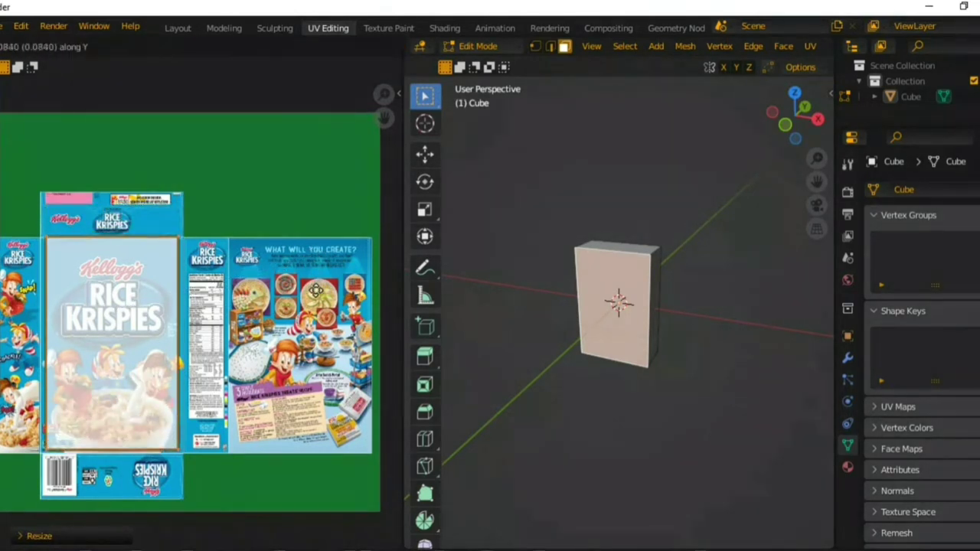
click(316, 291)
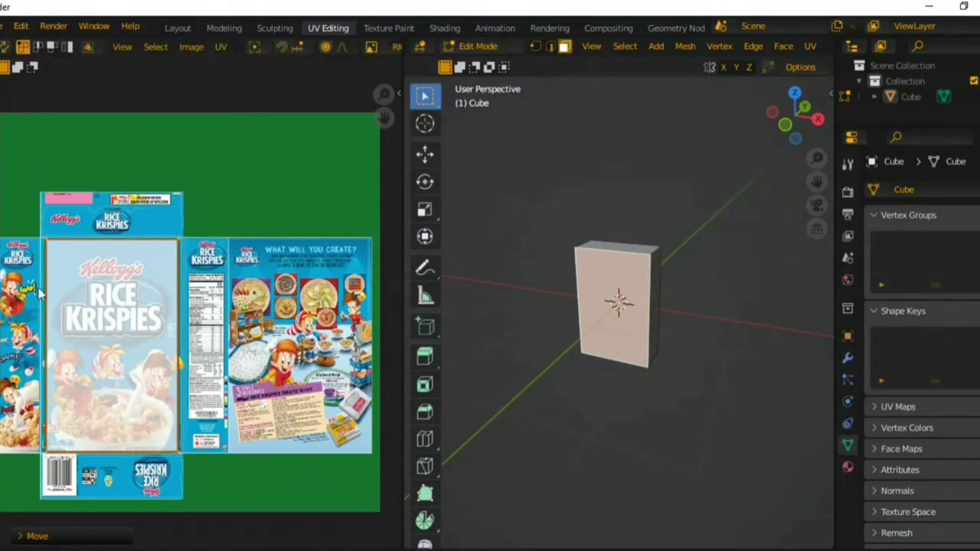
key(s)
key(x)
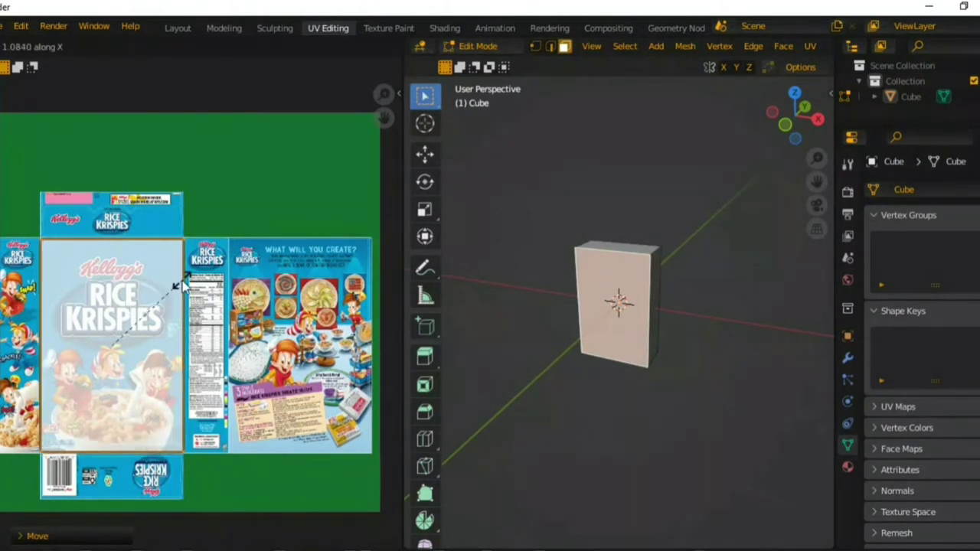
click(182, 285)
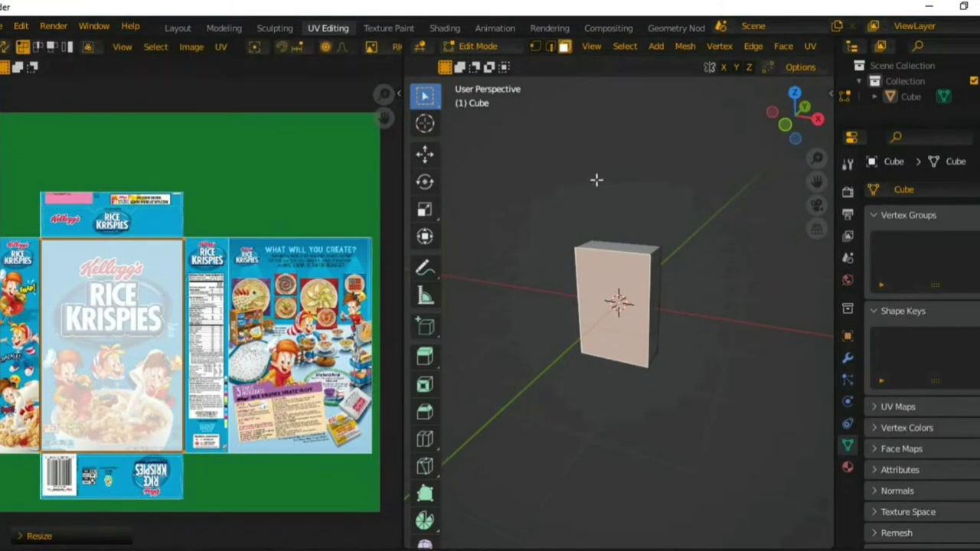
Check the textured box in Material Preview and select its back face
click(709, 222)
middle_drag(708, 221, 515, 223)
scroll(751, 52, down, 3)
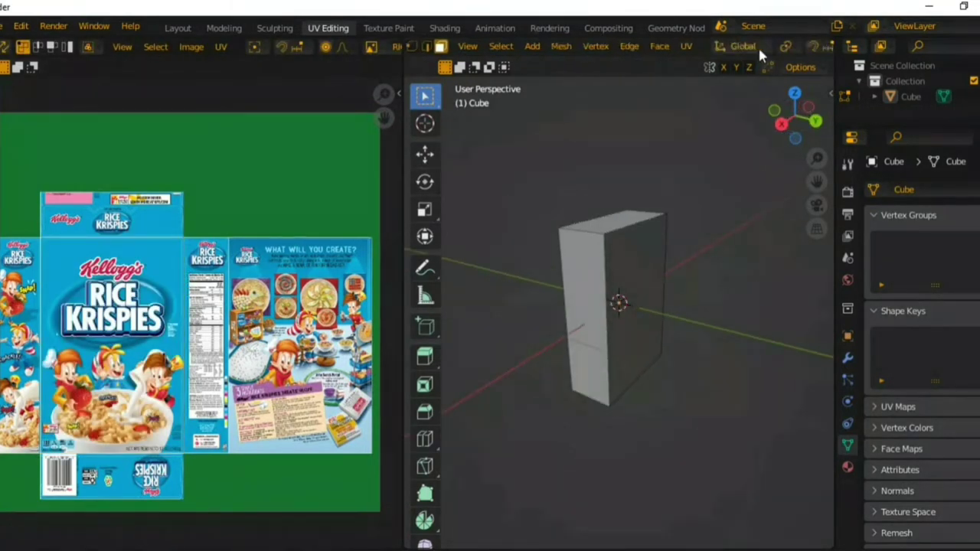
scroll(758, 45, down, 5)
click(792, 47)
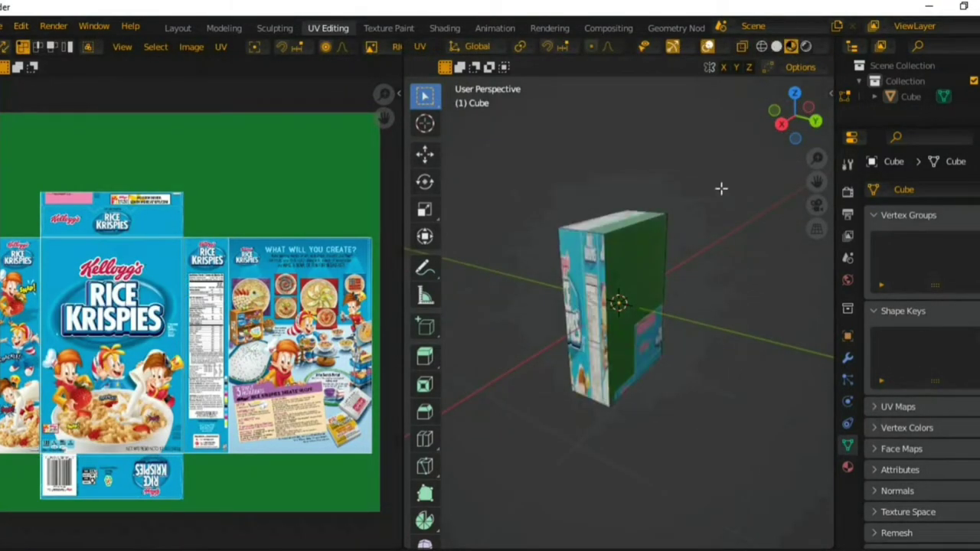
mouse_move(683, 217)
middle_down()
mouse_move(455, 201)
mouse_move(732, 209)
middle_up()
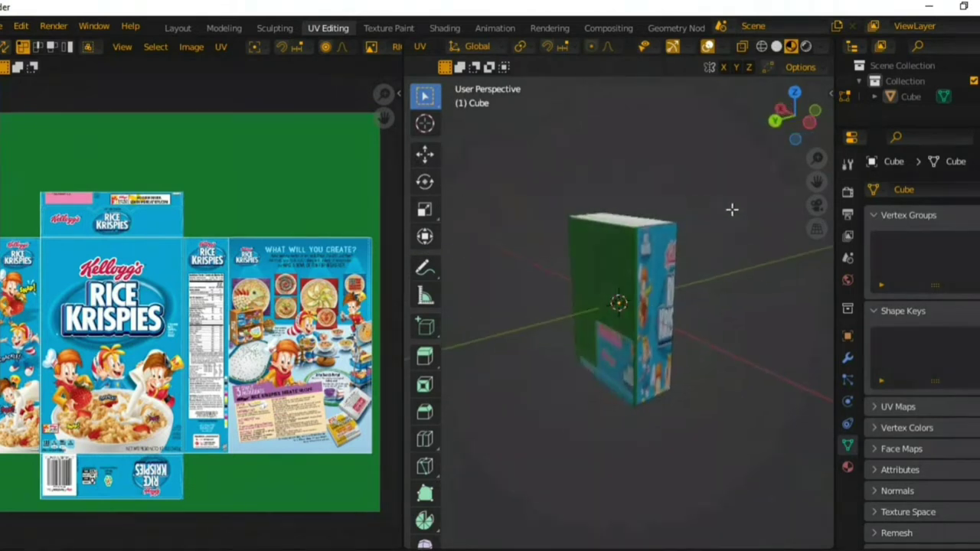
click(621, 273)
scroll(340, 302, down, 2)
scroll(183, 253, down, 1)
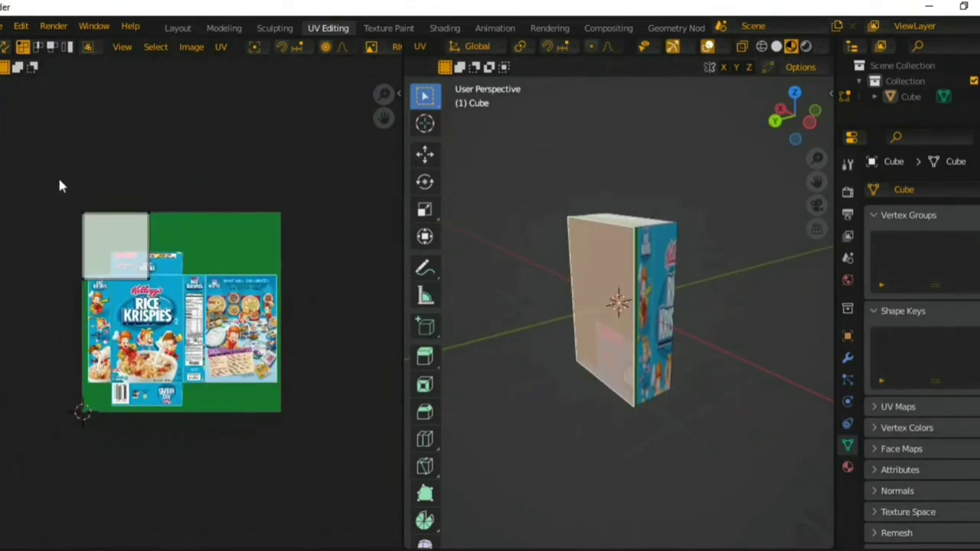
Place the back island on the 'WHAT WILL YOU CREATE?' panel and a side island on the nutrition panel
key(g)
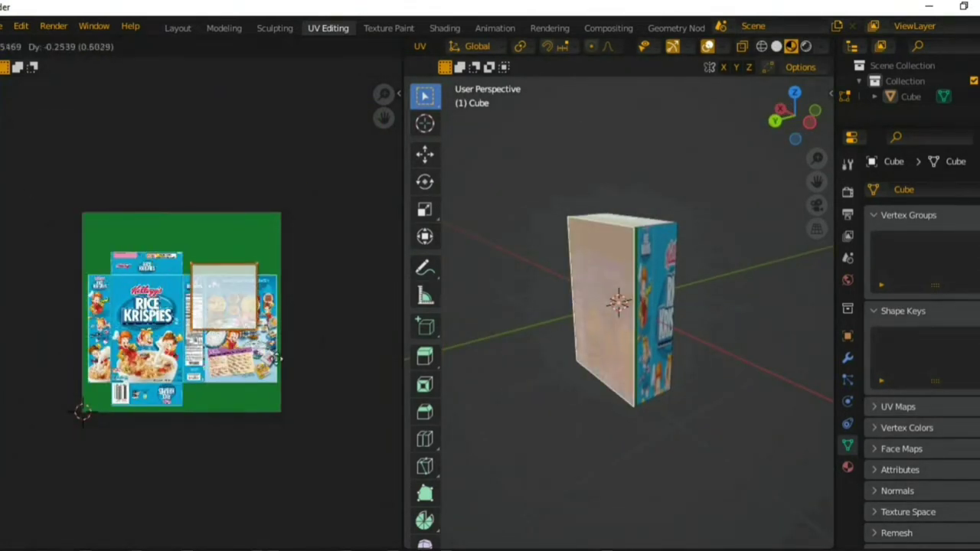
click(292, 343)
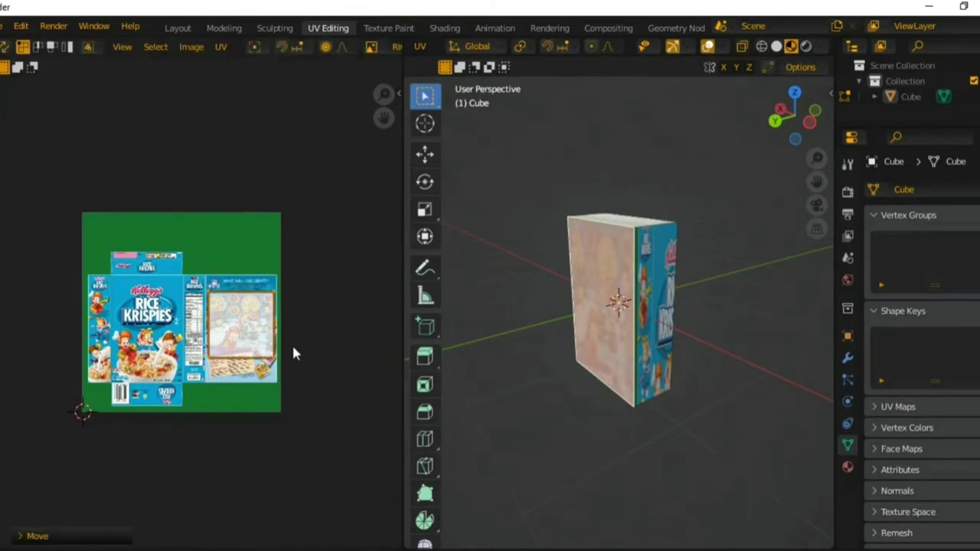
scroll(287, 340, up, 4)
middle_drag(262, 332, 192, 328)
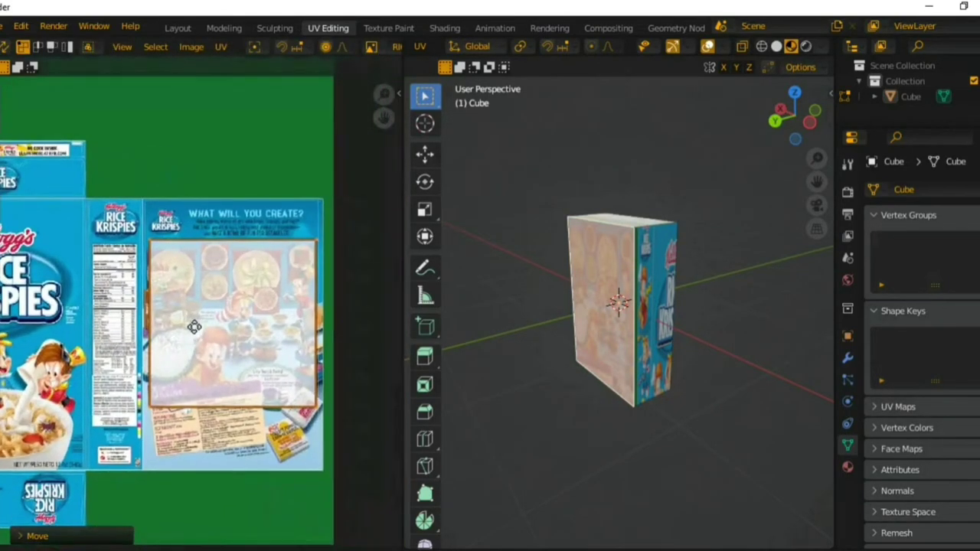
right_click(359, 322)
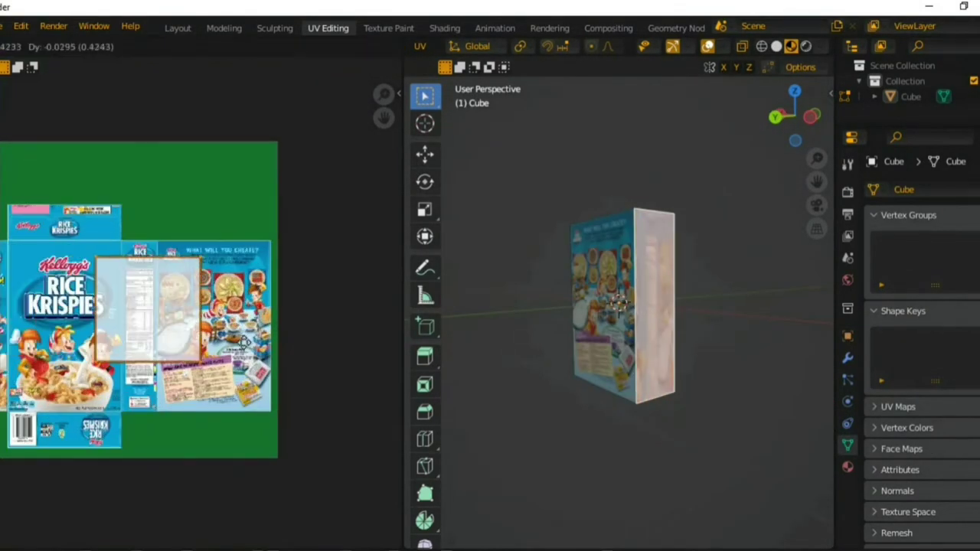
click(291, 350)
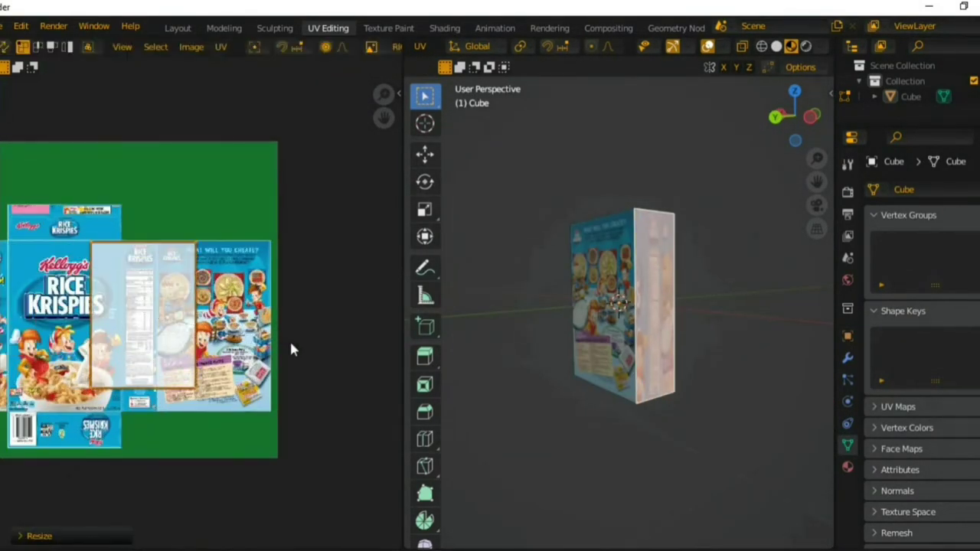
key(g)
scroll(322, 360, up, 2)
click(178, 354)
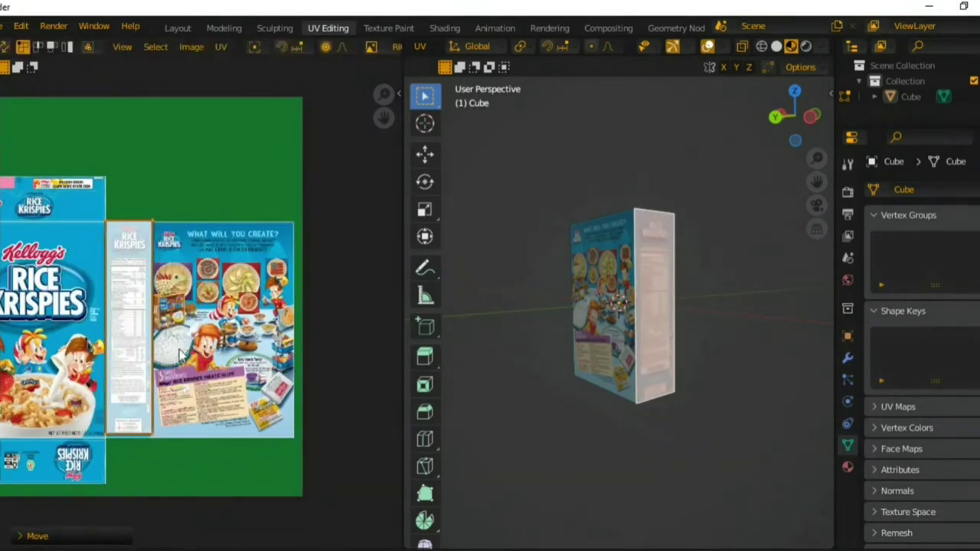
Move the side island and stretch it vertically to fill the left character side panel
key(g)
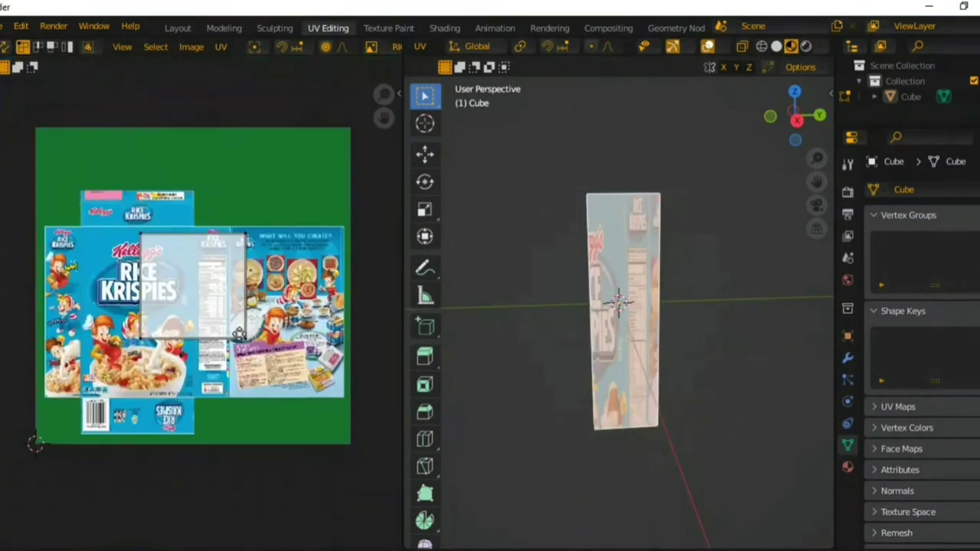
scroll(239, 333, up, 3)
click(249, 291)
key(s)
key(y)
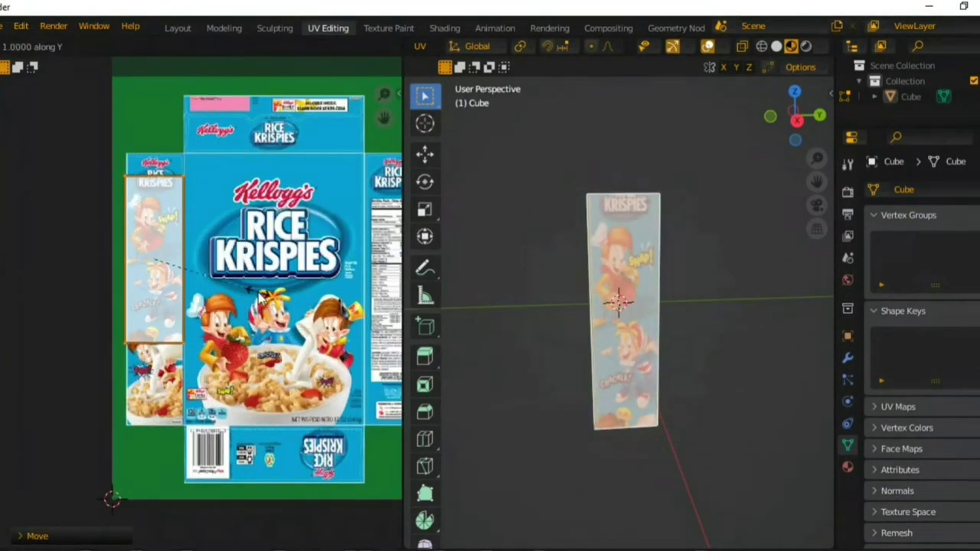
click(205, 216)
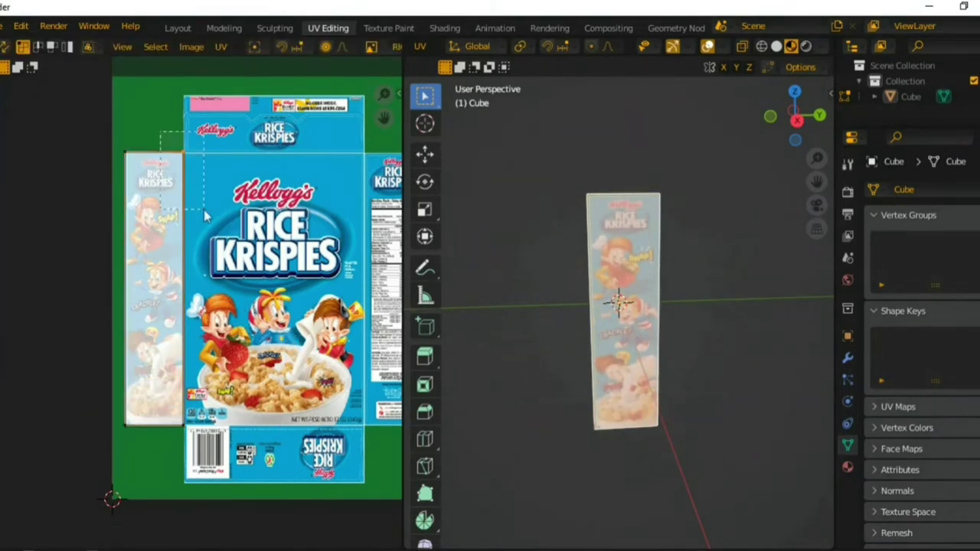
Select the top face and move its island onto the top flap, starting a horizontal resize
click(623, 252)
key(g)
click(192, 136)
scroll(192, 135, up, 2)
key(s)
key(x)
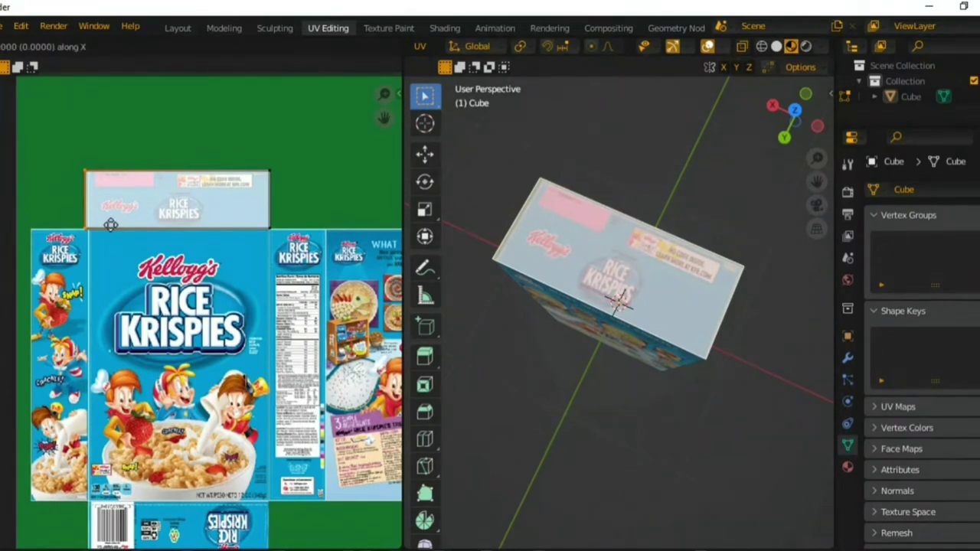
Finish the top flap, then stretch and align the bottom face's island on the barcode flap
click(111, 224)
middle_drag(551, 360, 602, 396)
click(618, 322)
key(g)
click(230, 428)
key(s)
key(y)
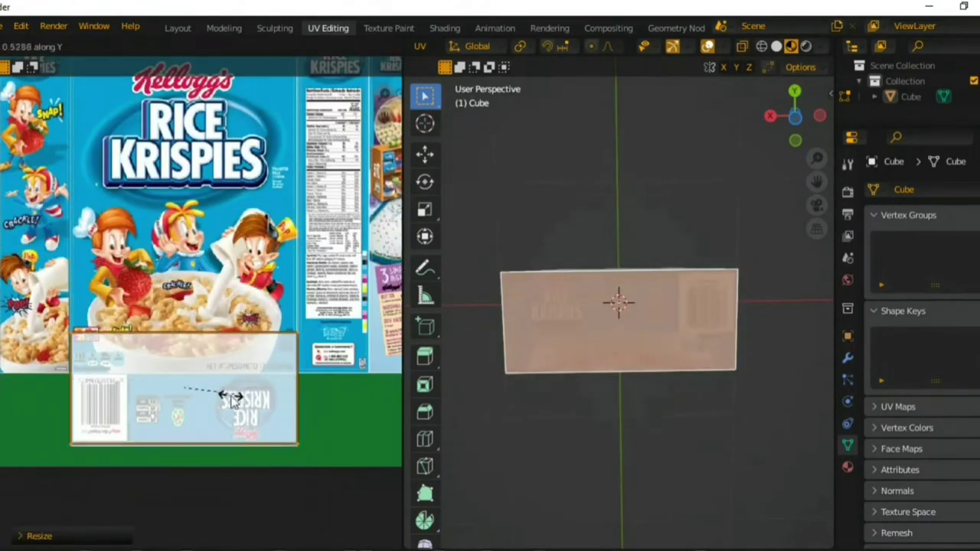
click(222, 401)
key(g)
key(y)
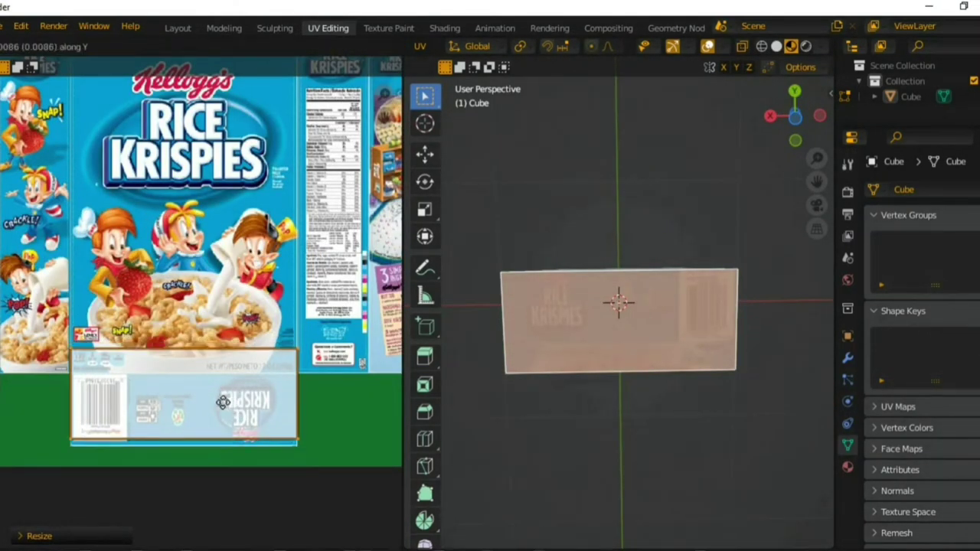
click(223, 410)
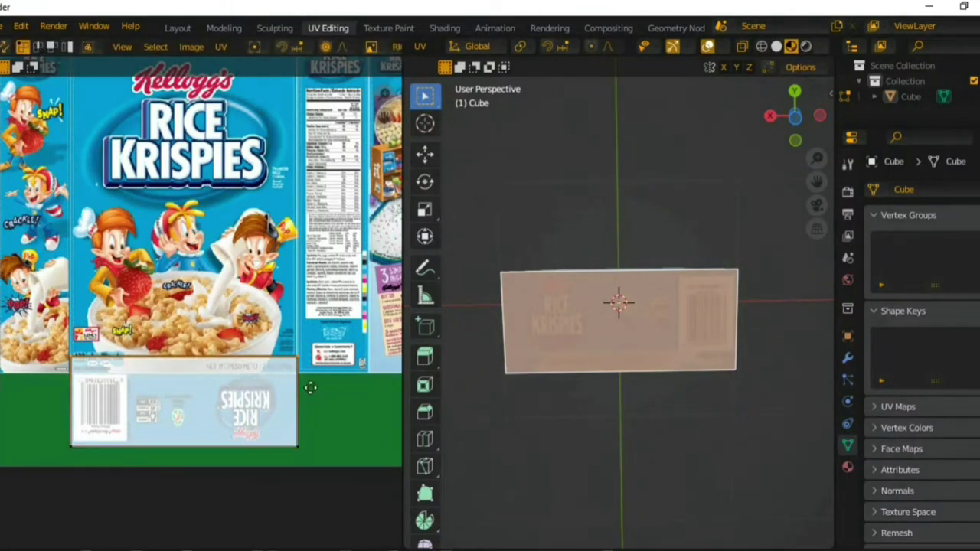
key(g)
key(y)
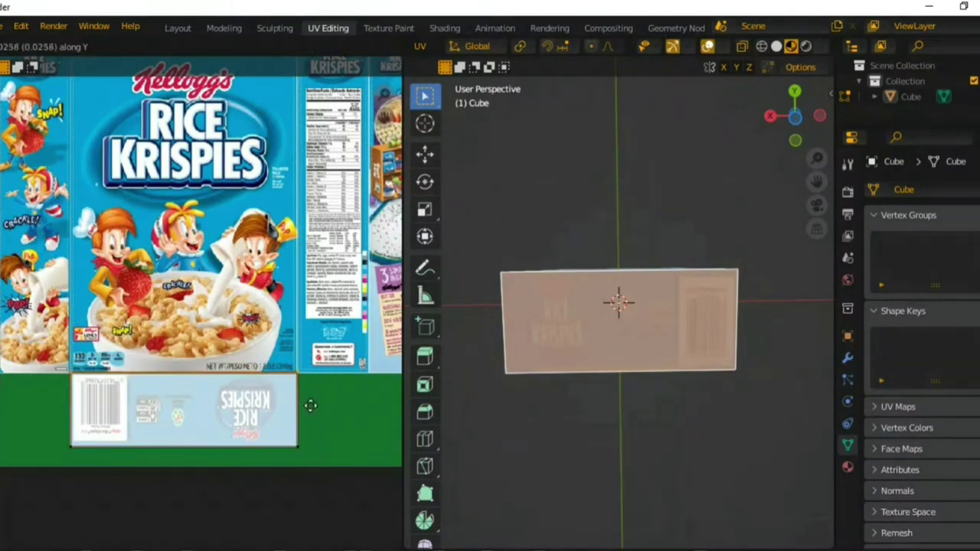
click(310, 402)
Rotate the bottom island 180° with r180 so the barcode flap artwork reads upright
click(547, 496)
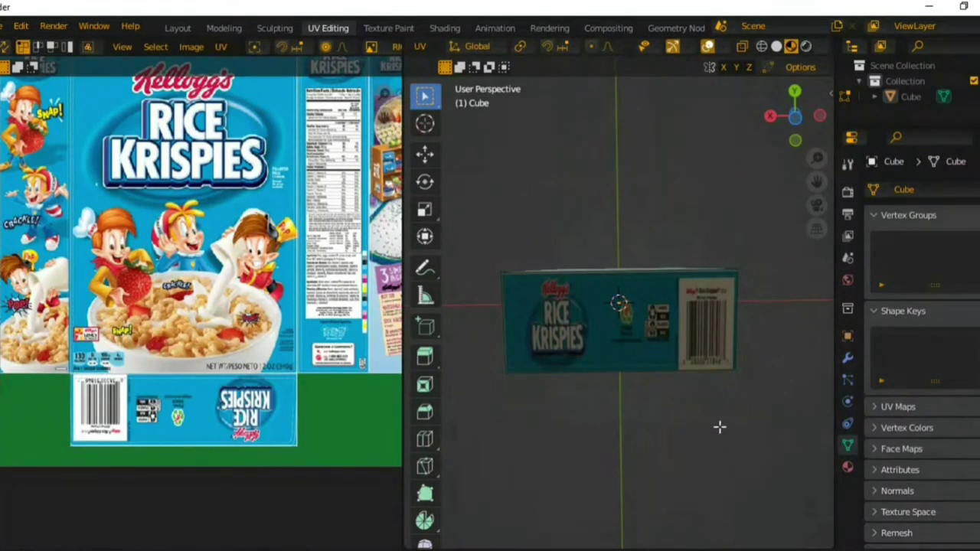
click(621, 351)
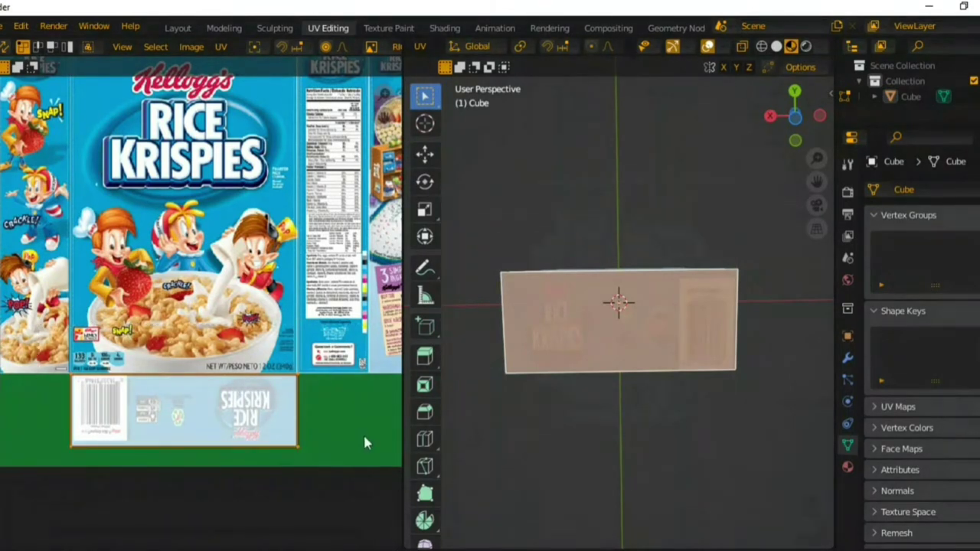
text(r)
text(1)
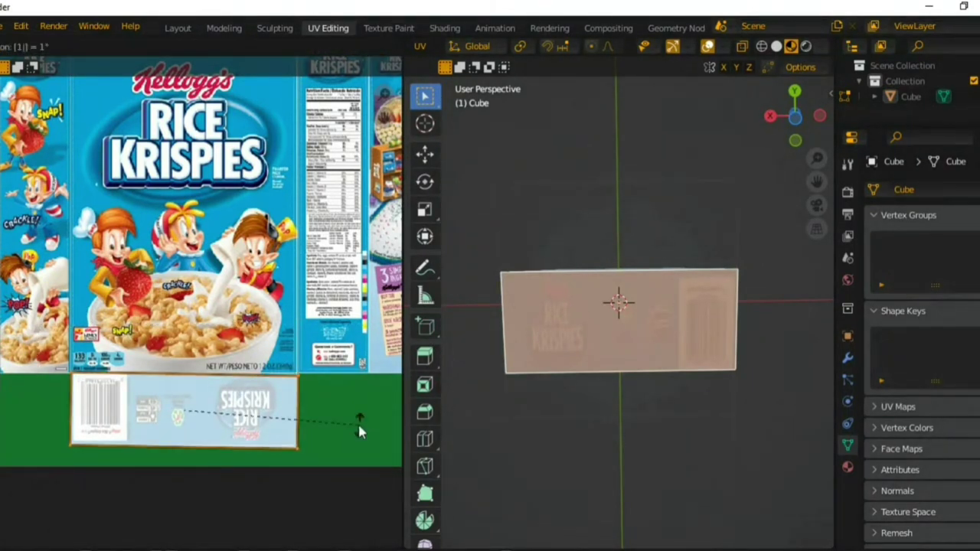
text(80)
key(Return)
click(624, 407)
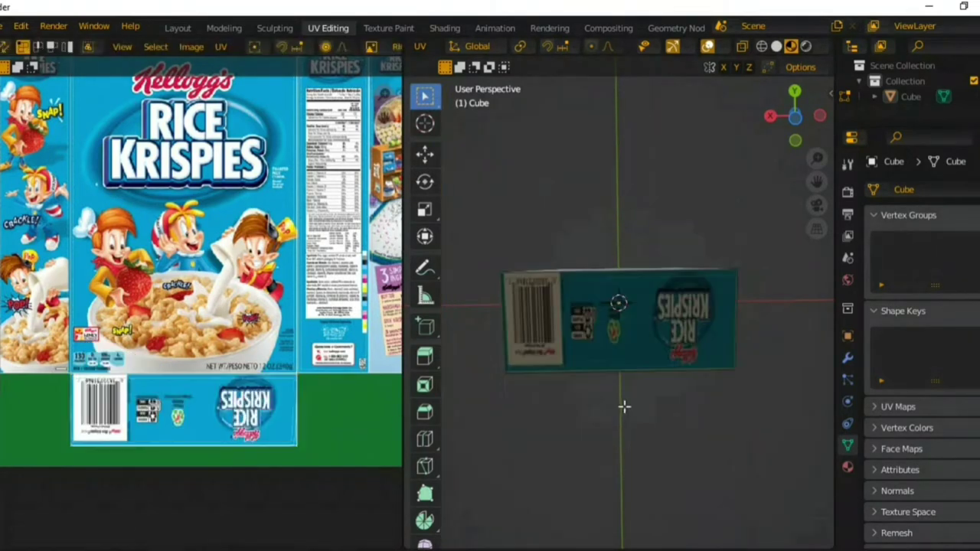
Slide the side island's UV edge horizontally so the character side strip fills its panel
middle_drag(657, 283, 711, 340)
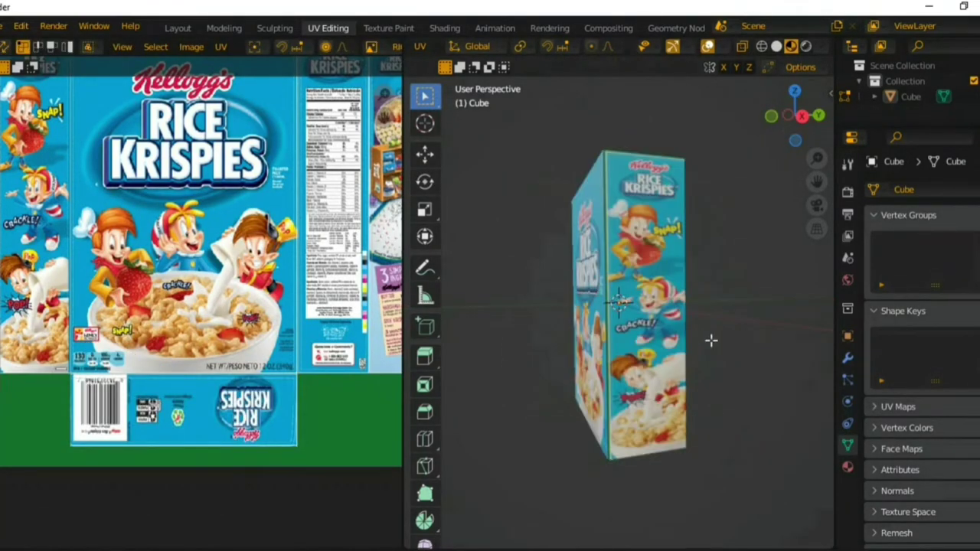
click(629, 346)
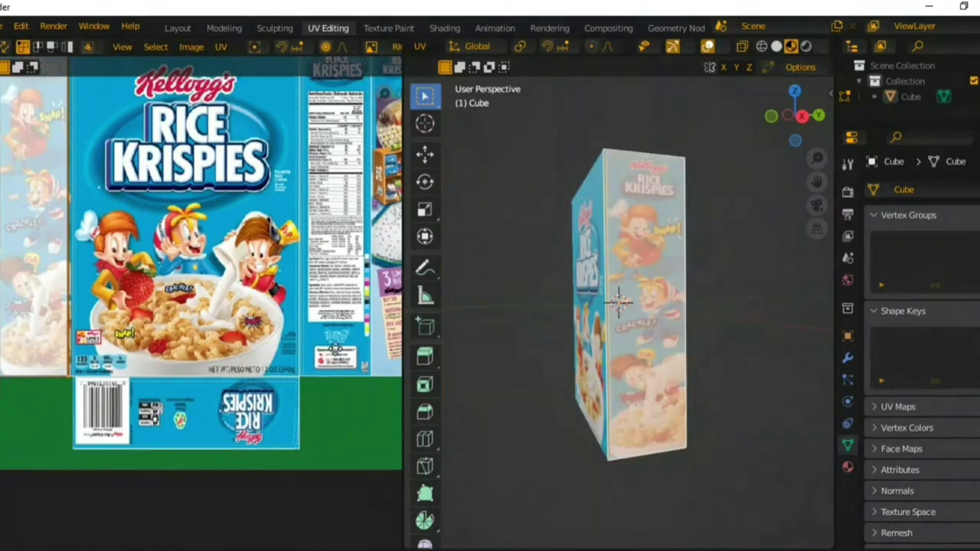
middle_drag(192, 268, 274, 312)
scroll(146, 249, down, 2)
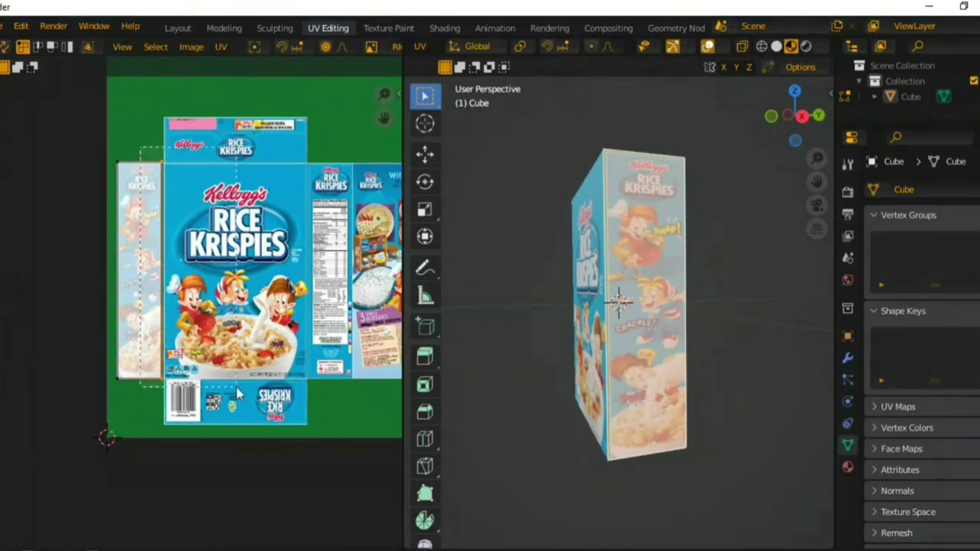
scroll(203, 337, up, 1)
drag(43, 92, 109, 417)
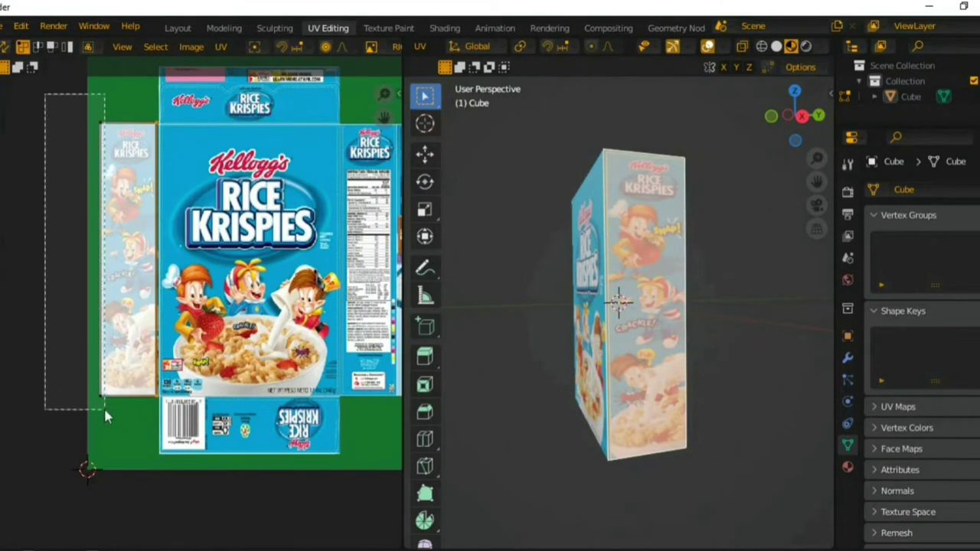
key(g)
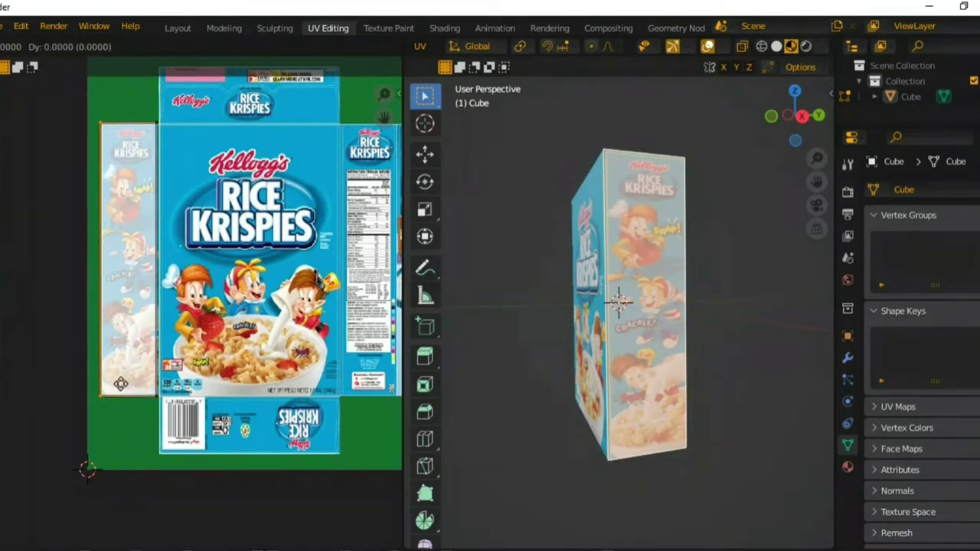
key(x)
click(124, 383)
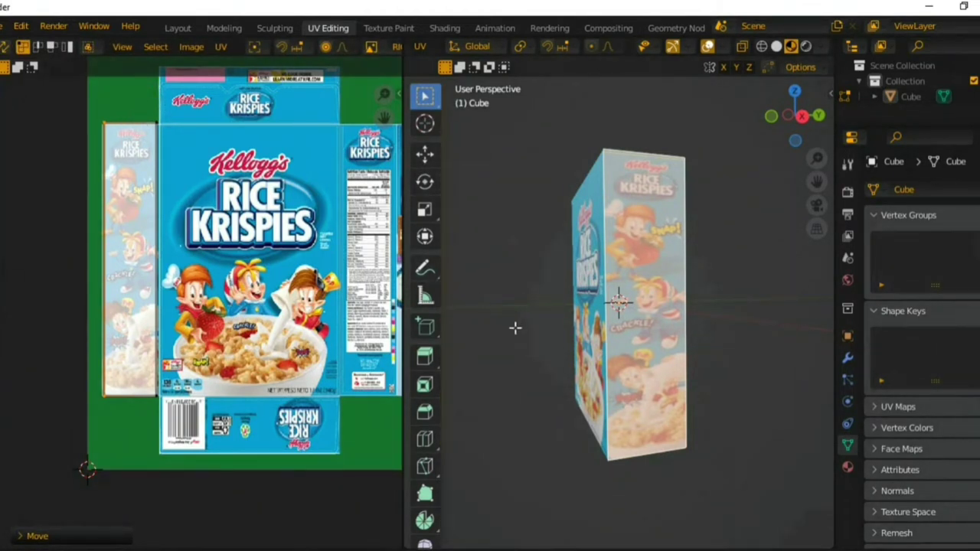
click(530, 355)
mouse_move(766, 438)
middle_down()
mouse_move(670, 411)
mouse_move(521, 413)
mouse_move(818, 413)
mouse_move(712, 402)
mouse_move(467, 414)
middle_up()
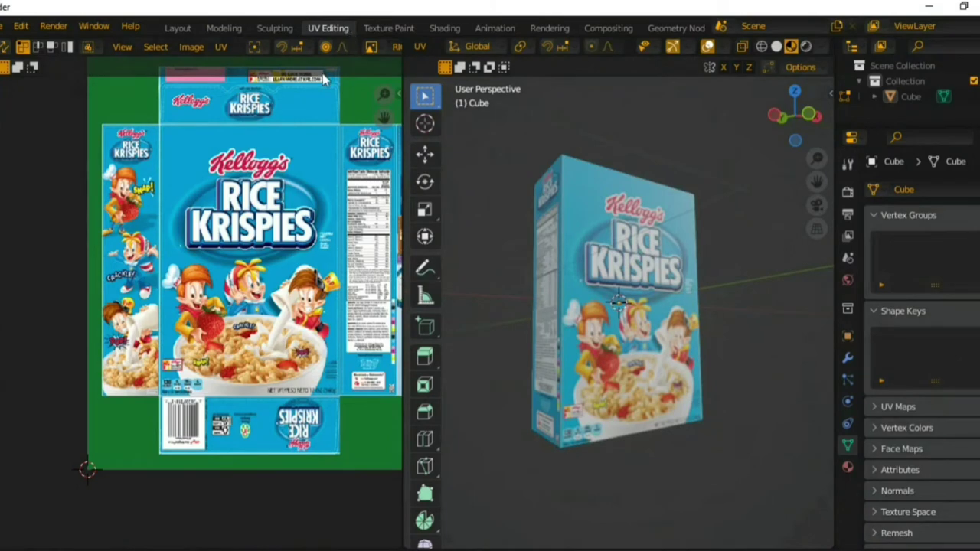
Duplicate the cereal box with Shift+D and place Cube.001 to its right at X 2.2617
click(175, 28)
middle_drag(322, 249, 368, 221)
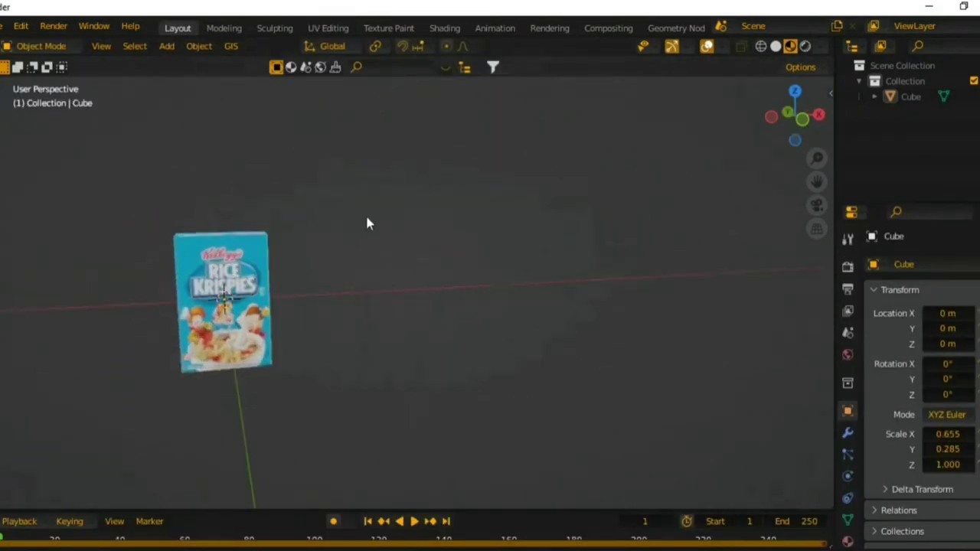
click(263, 281)
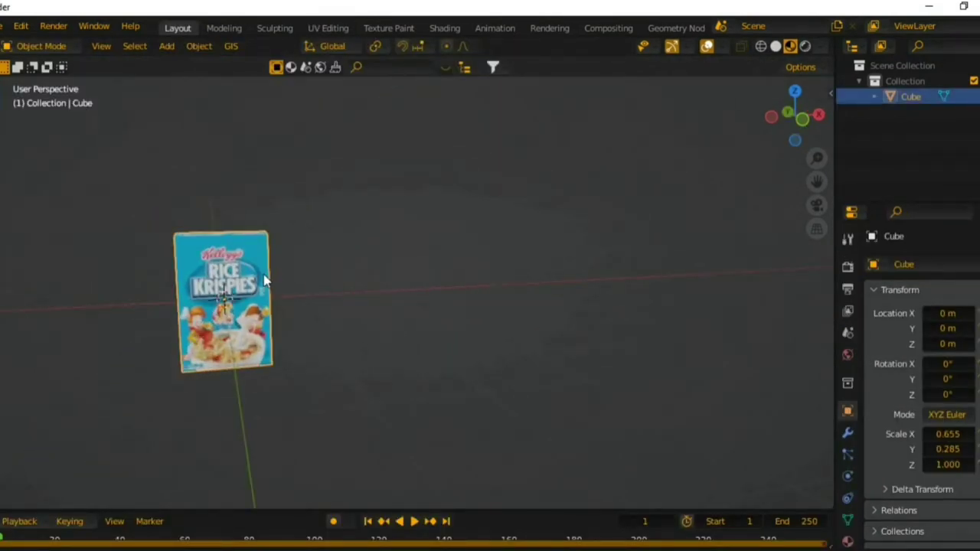
key(shift+d)
key(x)
click(564, 297)
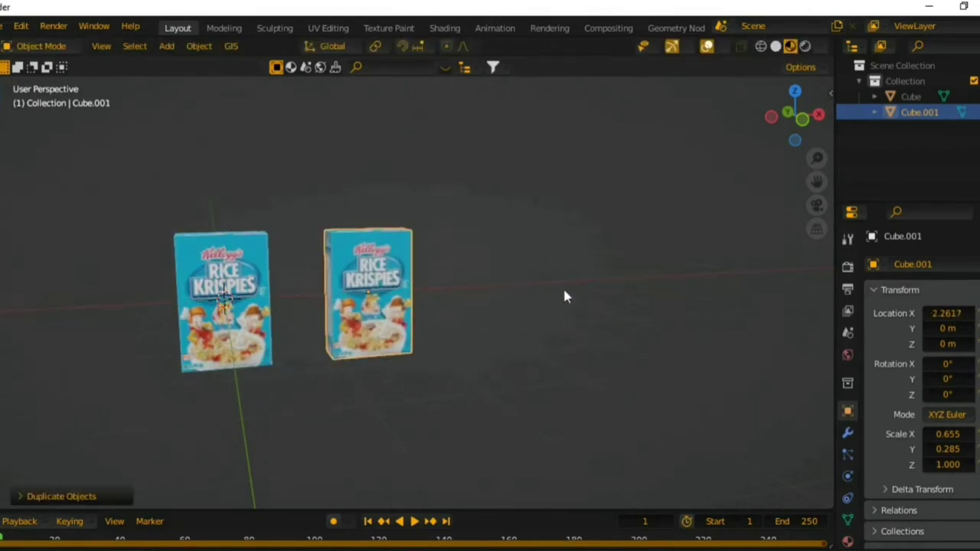
mouse_move(564, 297)
middle_down()
mouse_move(523, 286)
mouse_move(444, 207)
middle_up()
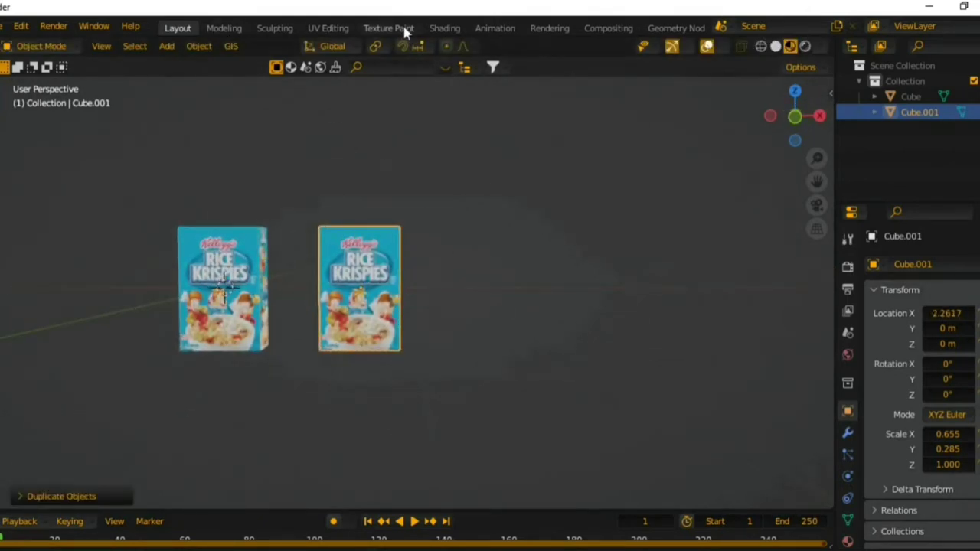
Give Cube.001 a new Material.001 with SOAN PAPDI.jpg linked to its Base Color
click(451, 32)
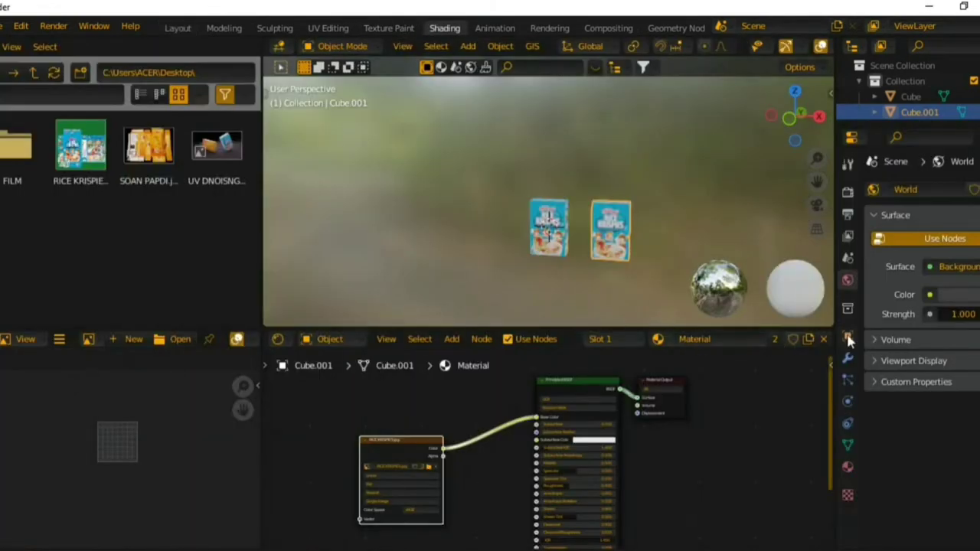
click(780, 341)
click(643, 340)
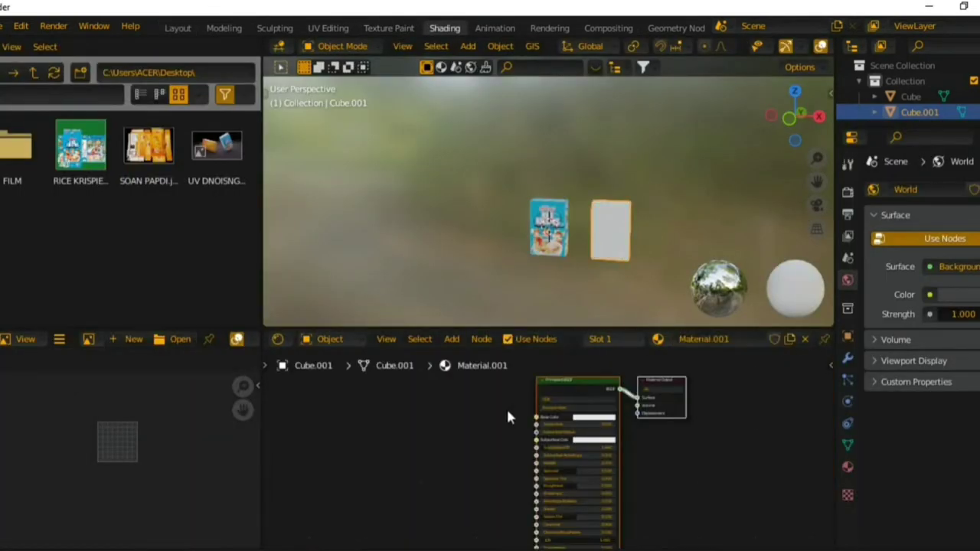
drag(147, 149, 299, 414)
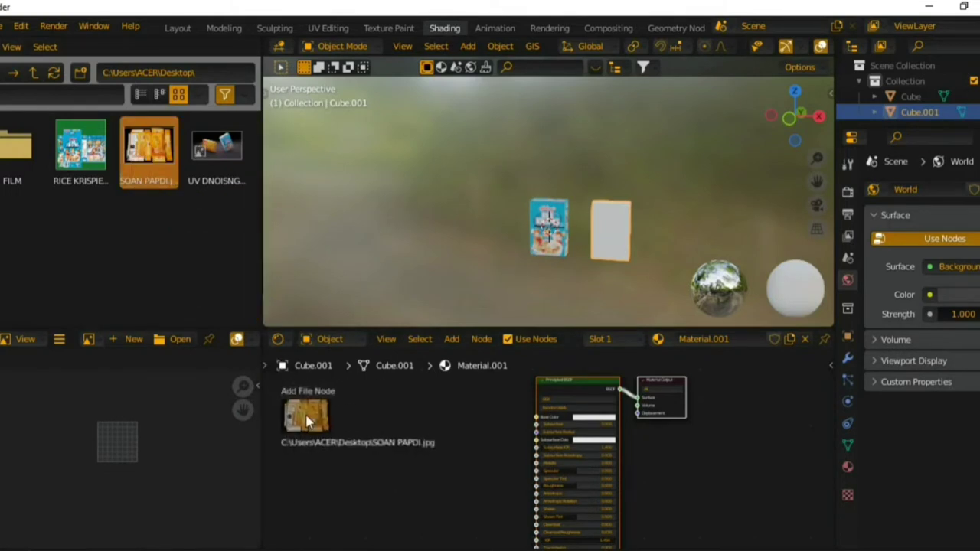
drag(140, 180, 140, 439)
scroll(197, 440, up, 3)
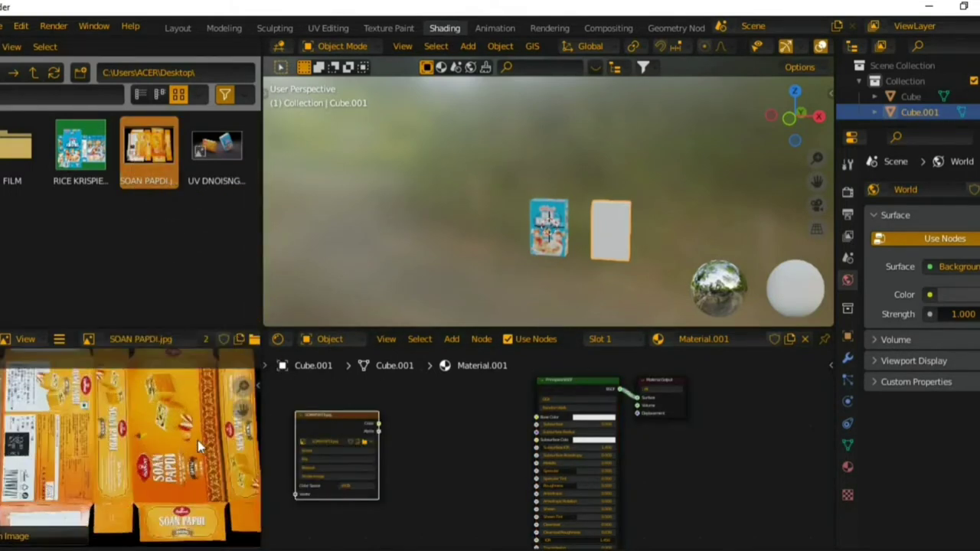
scroll(197, 441, down, 2)
scroll(197, 441, down, 1)
scroll(199, 451, down, 1)
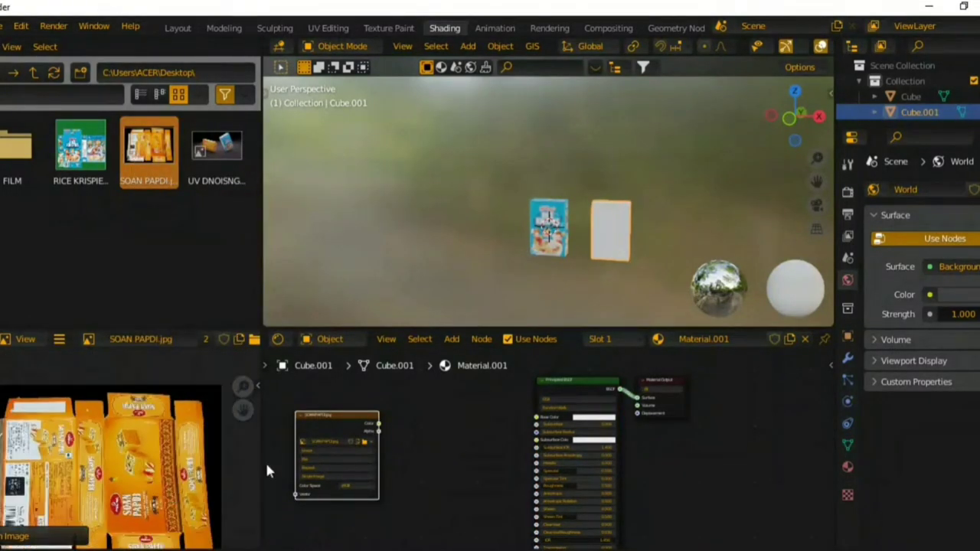
drag(378, 423, 536, 417)
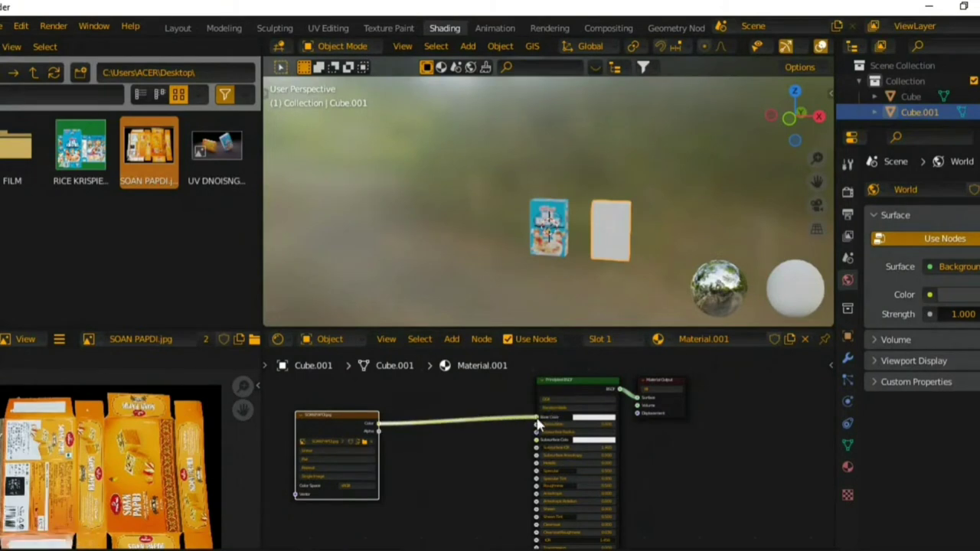
drag(361, 468, 364, 472)
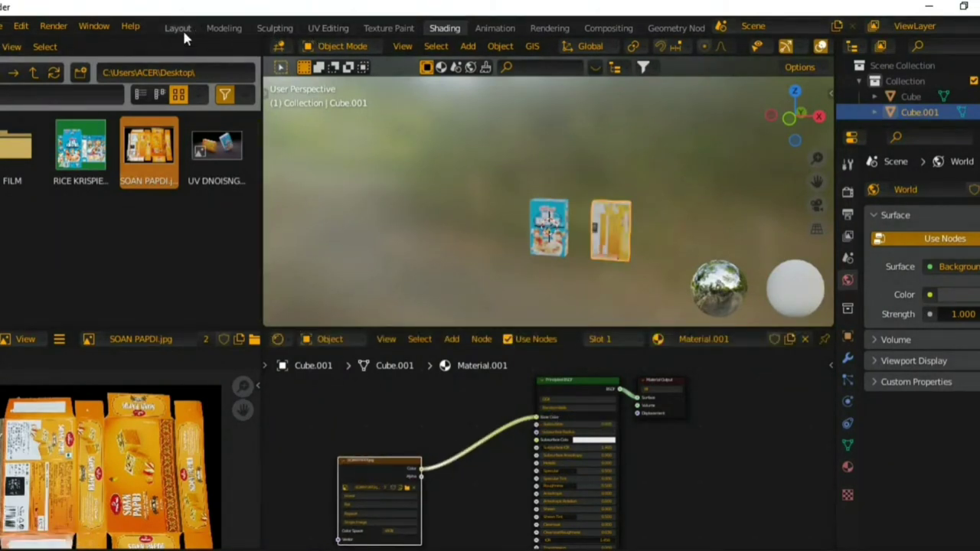
Switch to the UV Editing workspace and bring the orange Soan Papdi box's front into view
click(314, 28)
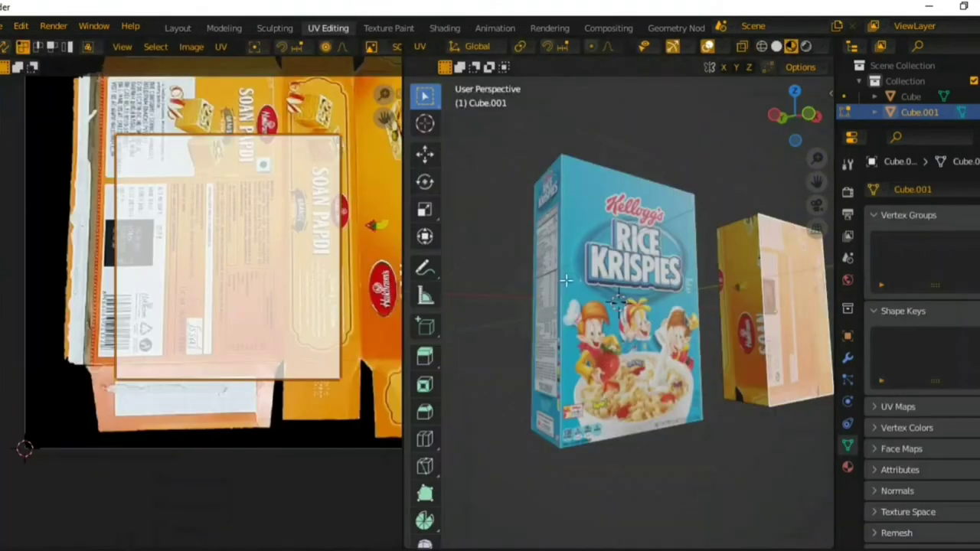
drag(818, 179, 788, 184)
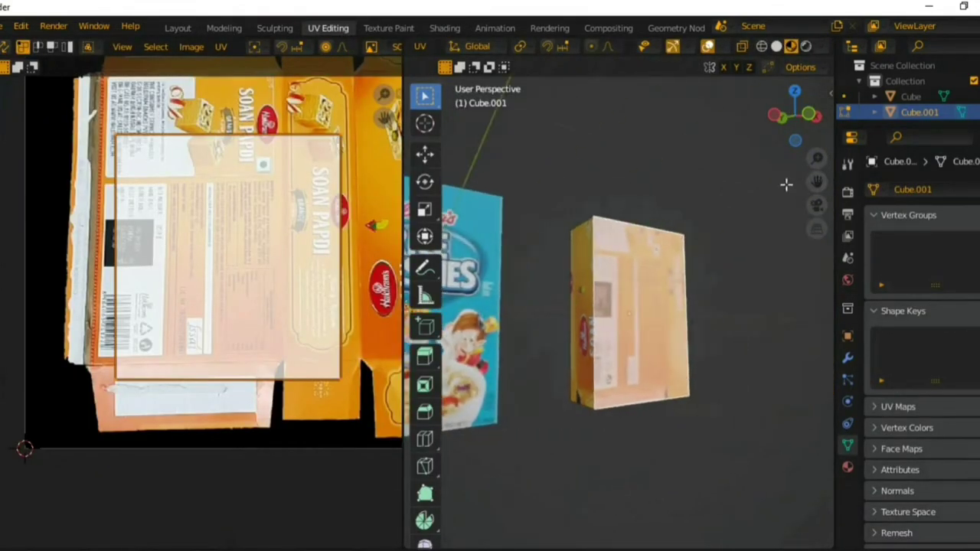
mouse_move(788, 183)
middle_down()
mouse_move(556, 281)
mouse_move(542, 275)
middle_up()
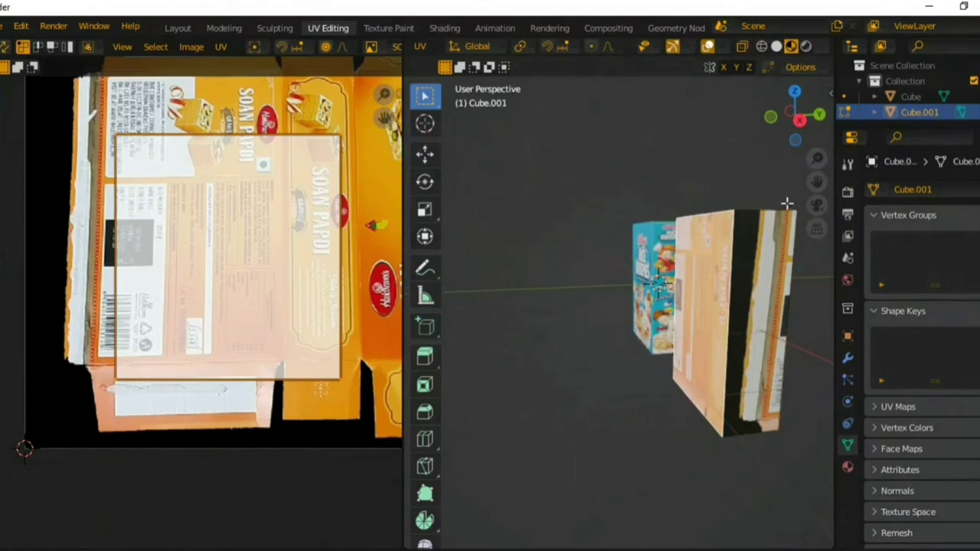
drag(817, 184, 672, 184)
mouse_move(745, 262)
middle_down()
mouse_move(570, 260)
mouse_move(610, 427)
middle_up()
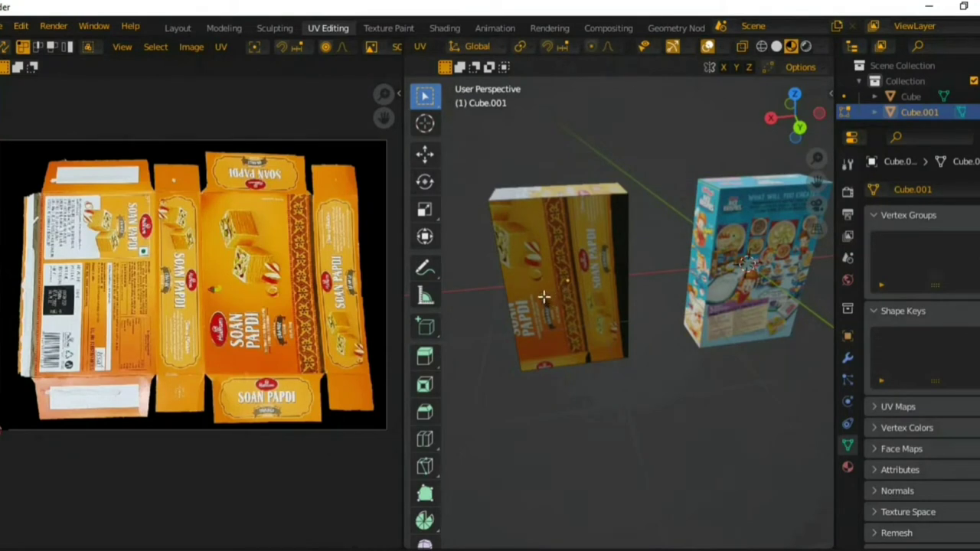
Start a loop cut across the orange box, previewing three horizontal edge loops
key(ctrl+r)
scroll(518, 283, up, 1)
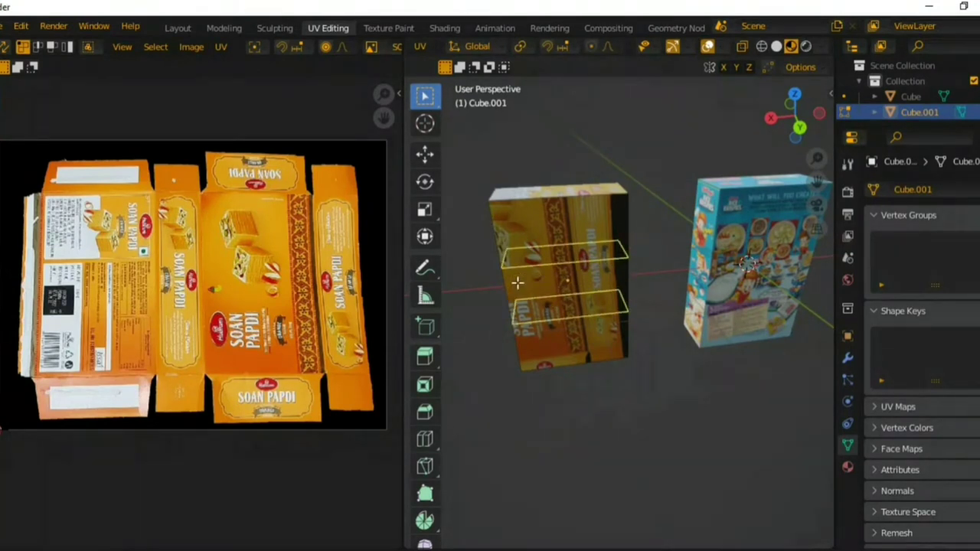
scroll(517, 283, up, 1)
Commit the evenly spaced edge loops, deselect them, and switch to face selection
click(518, 284)
right_click(541, 257)
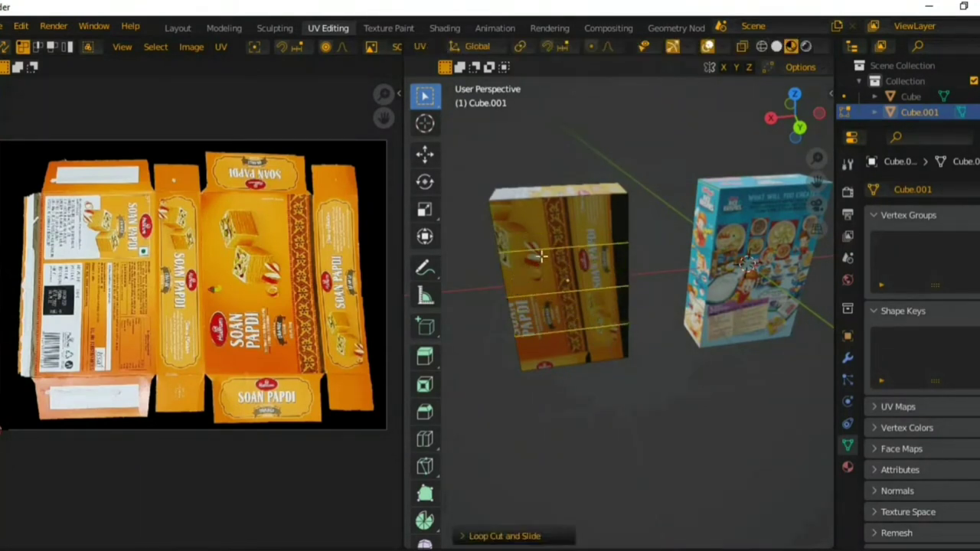
click(601, 160)
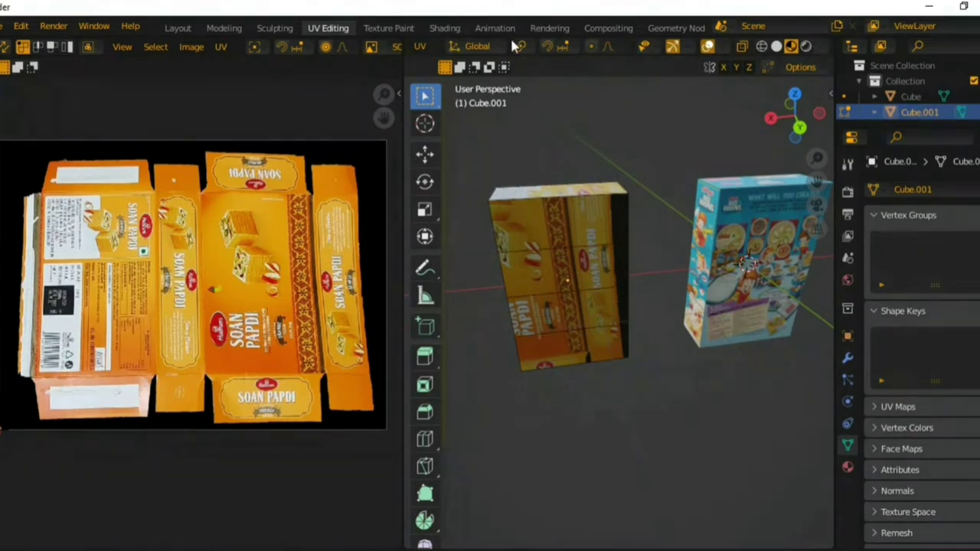
scroll(516, 47, up, 3)
scroll(511, 48, up, 2)
scroll(505, 50, up, 3)
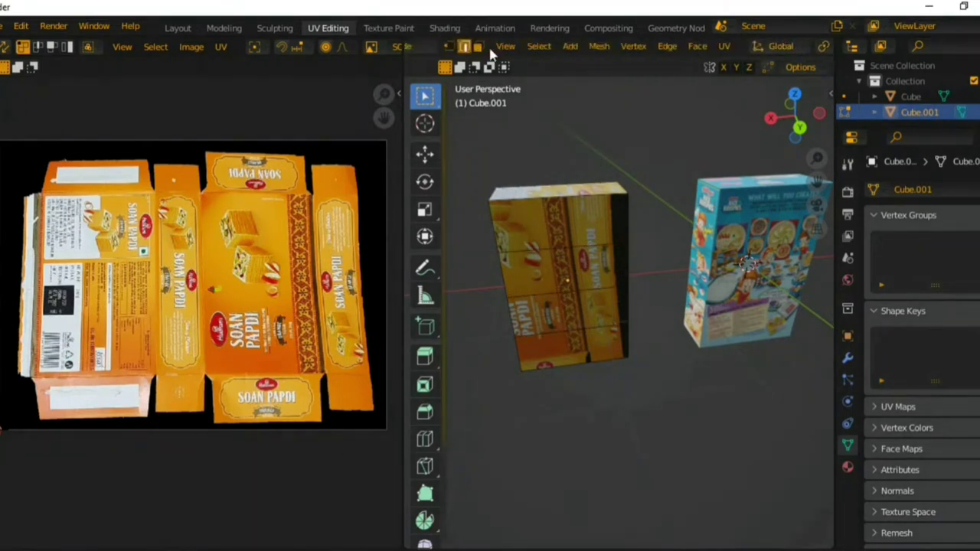
click(479, 48)
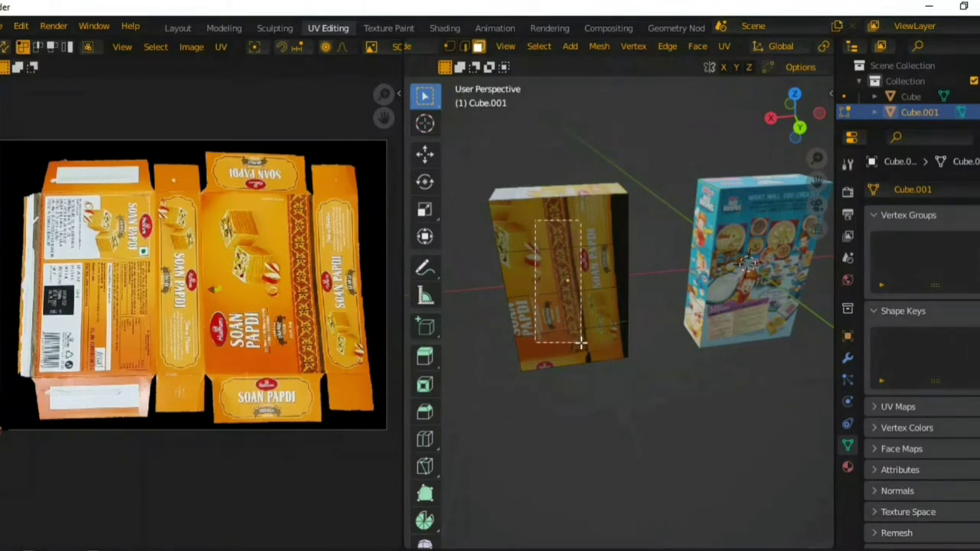
Move the orange box's front-face UVs onto the artwork's left panel and narrow them horizontally
drag(537, 226, 585, 345)
middle_drag(528, 320, 475, 329)
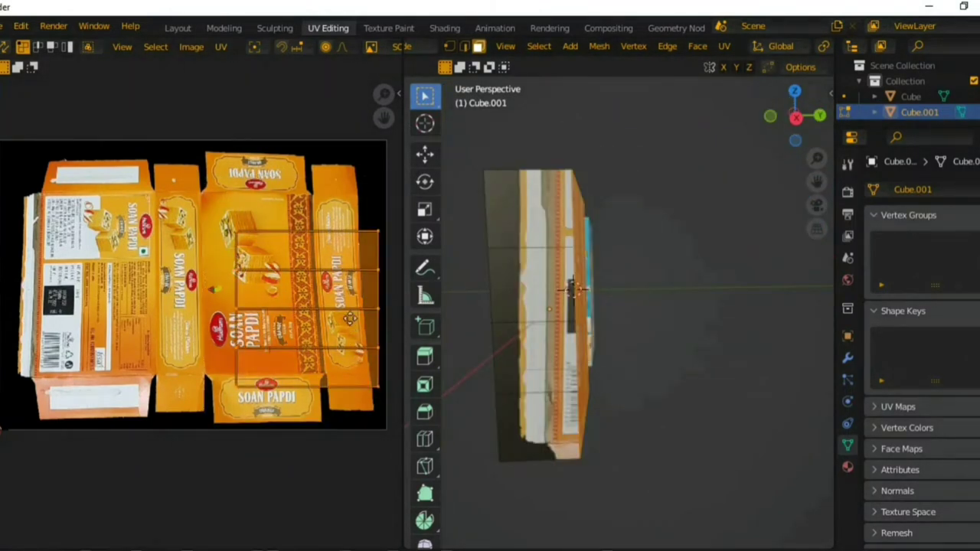
drag(349, 319, 150, 291)
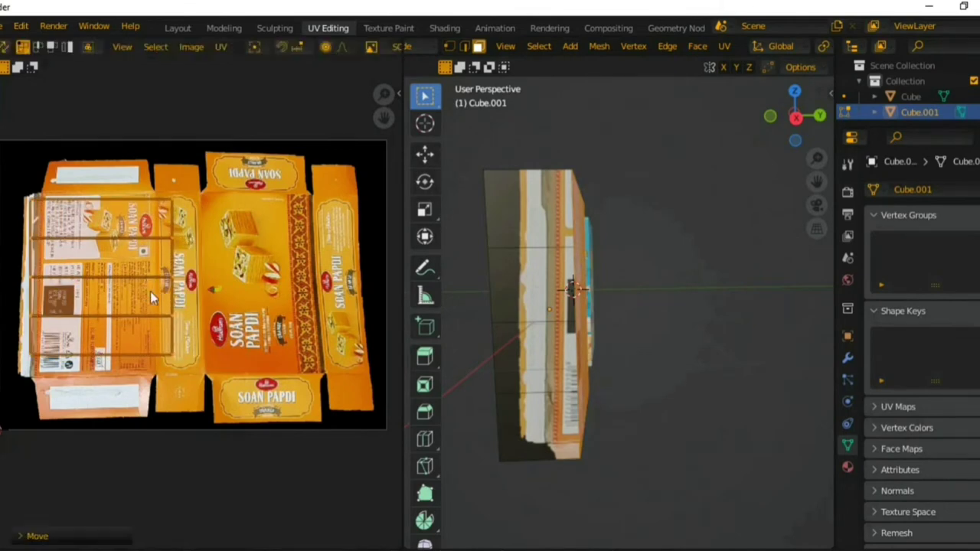
scroll(265, 314, up, 3)
scroll(318, 317, up, 2)
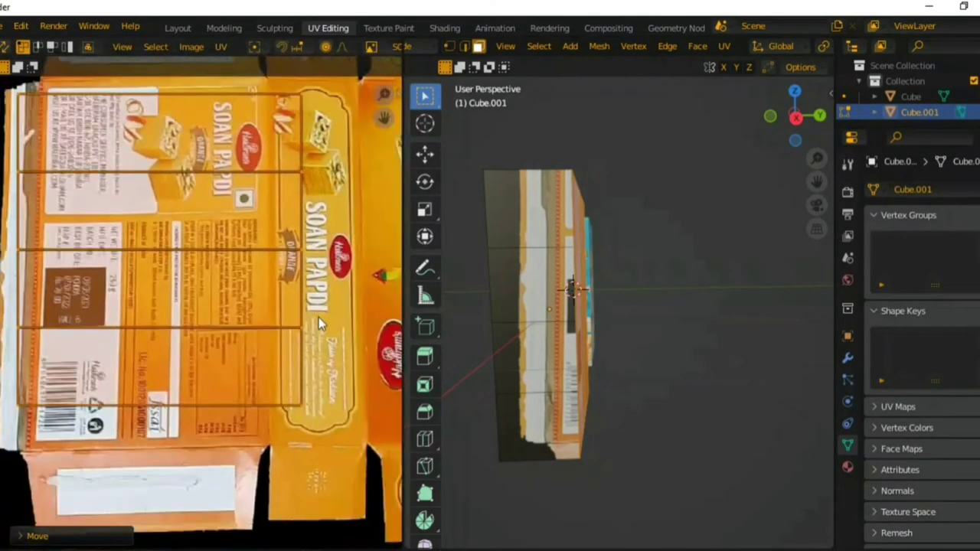
scroll(319, 317, down, 1)
key(s)
key(x)
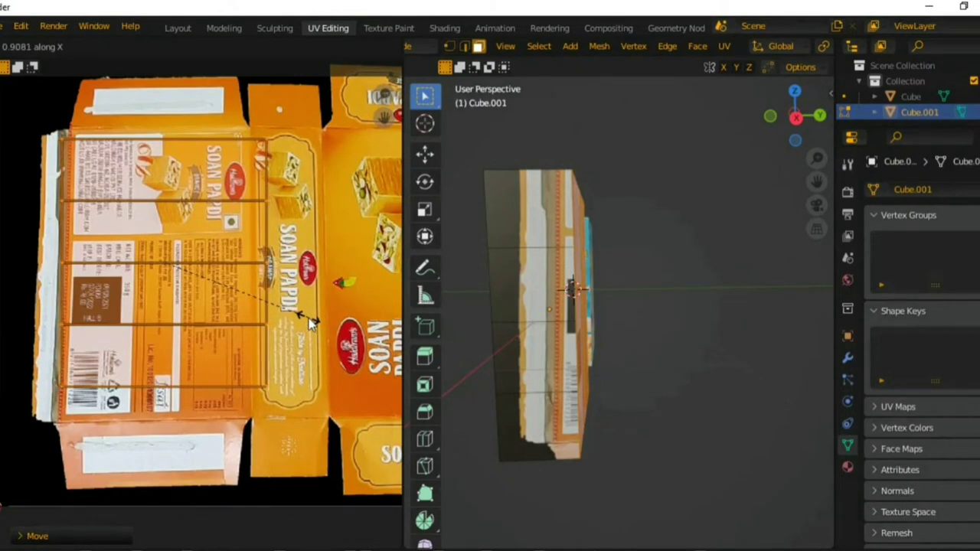
click(310, 323)
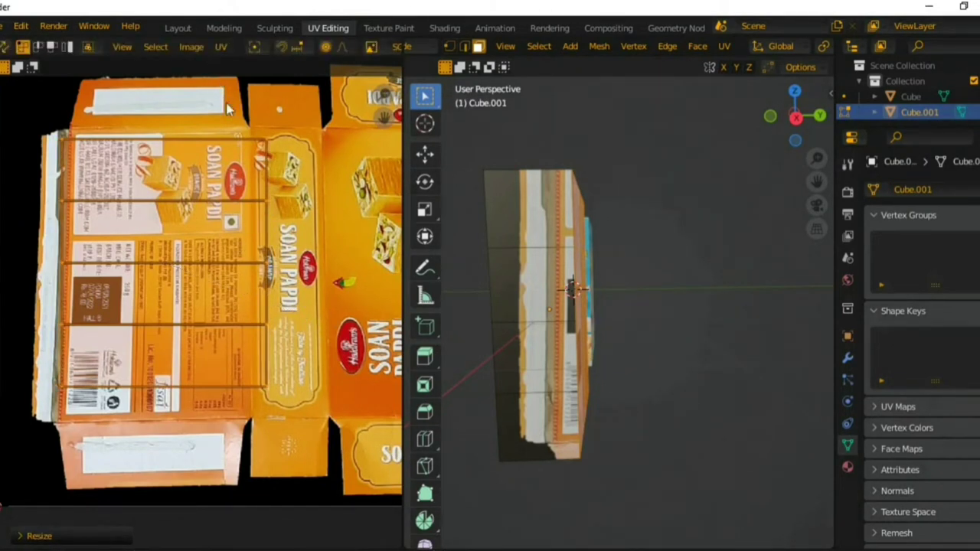
Shift the UVs sideways along X
click(346, 350)
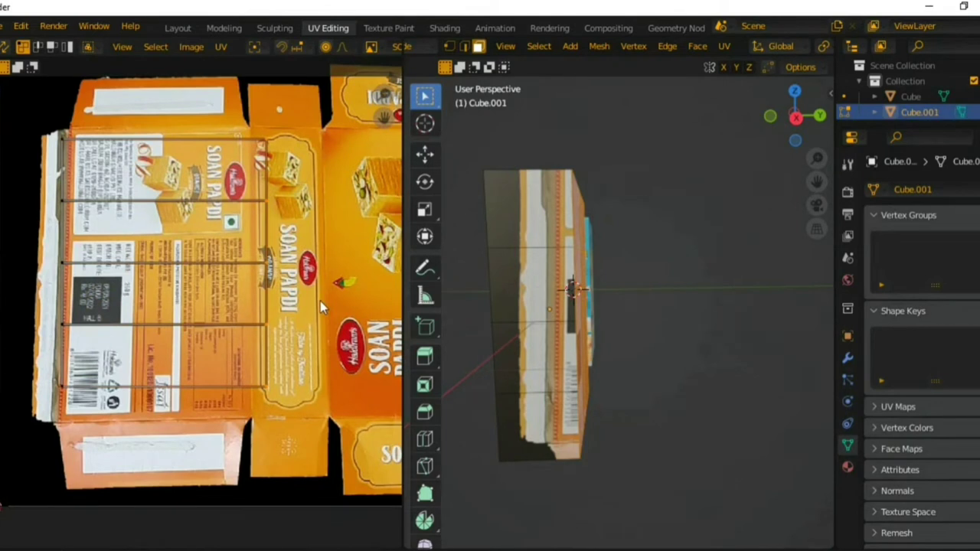
key(g)
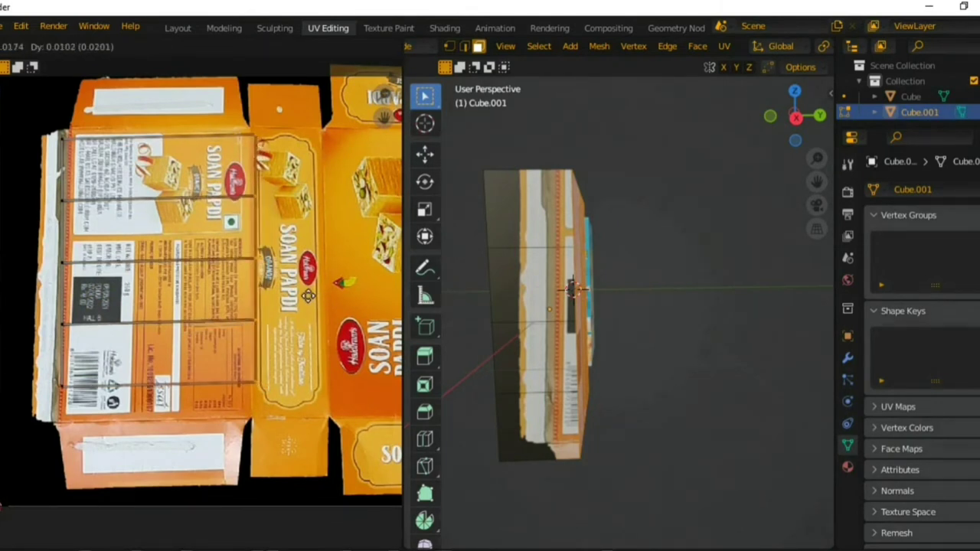
key(x)
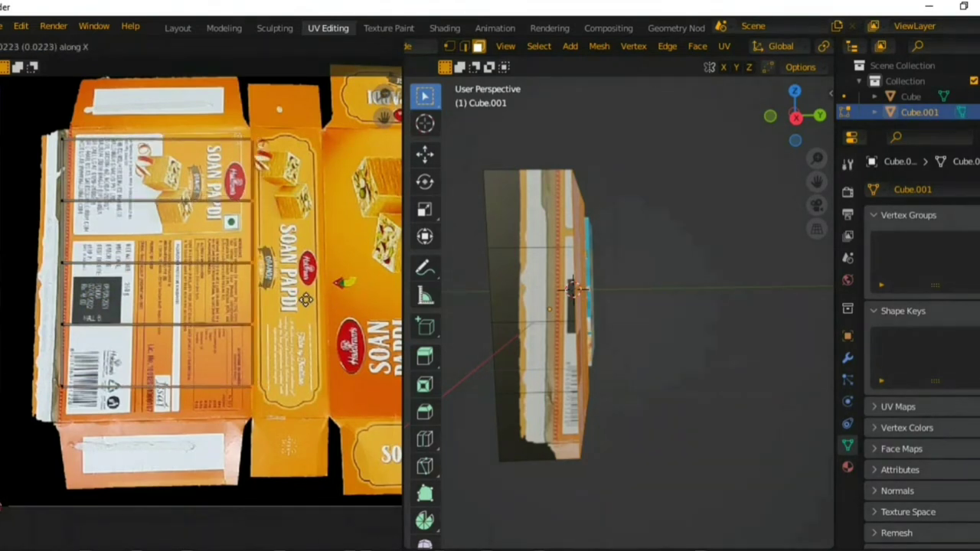
click(306, 302)
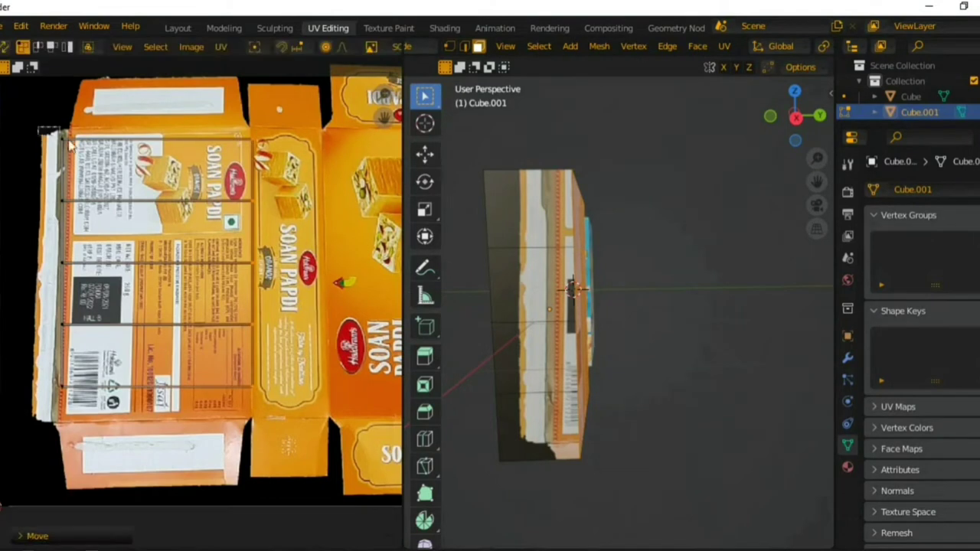
Select the UV strip over the back panel and give it a slight rotation
drag(69, 144, 265, 176)
key(s)
key(y)
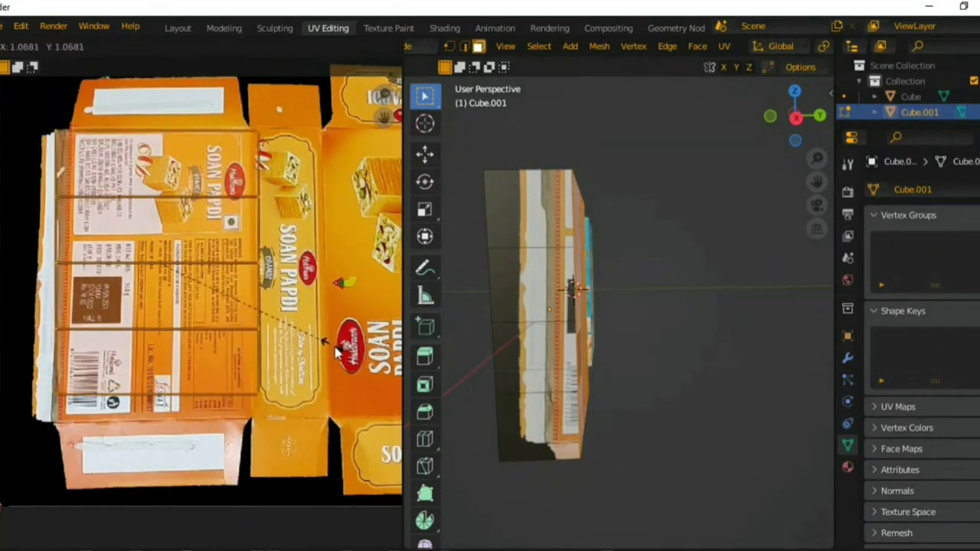
key(Escape)
key(r)
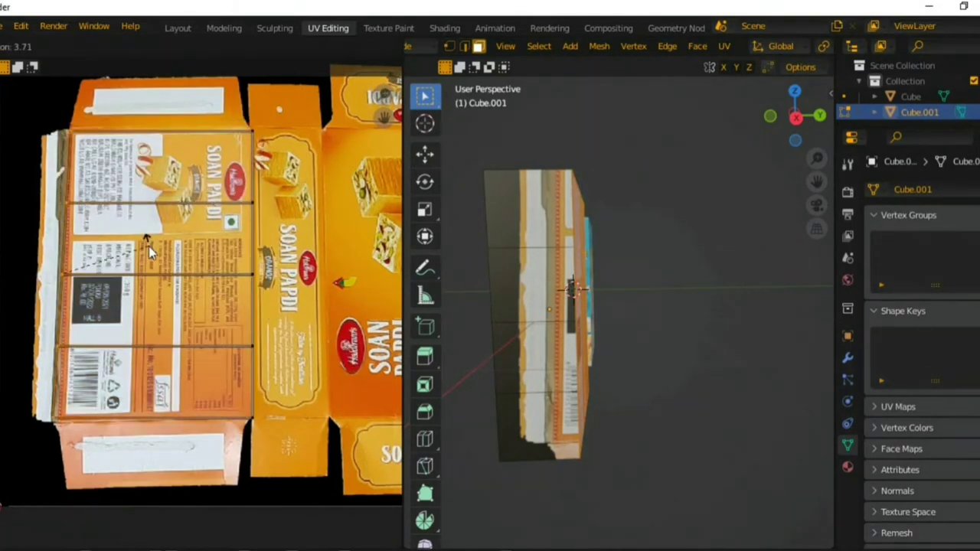
click(148, 245)
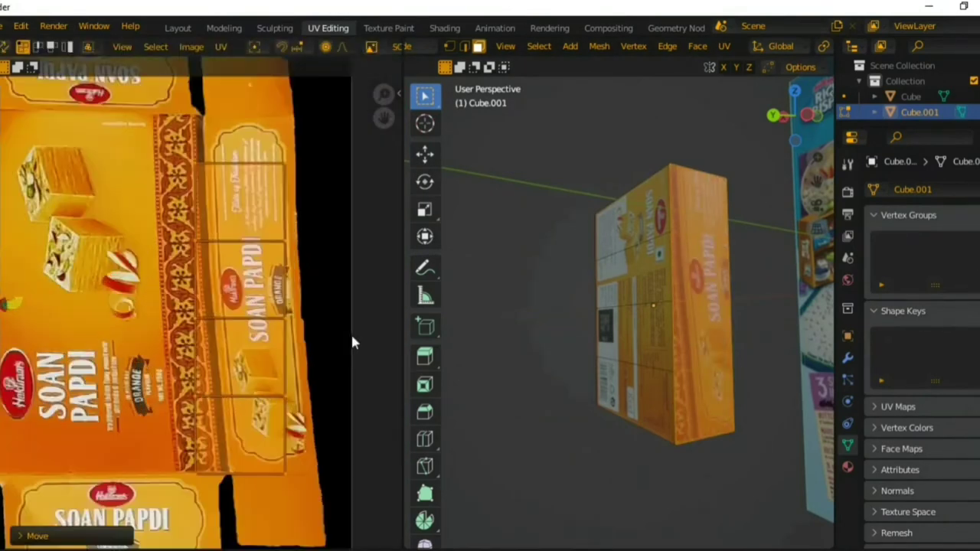
Slide the side UVs along X onto the narrow Soan Papdi side panel
key(g)
key(x)
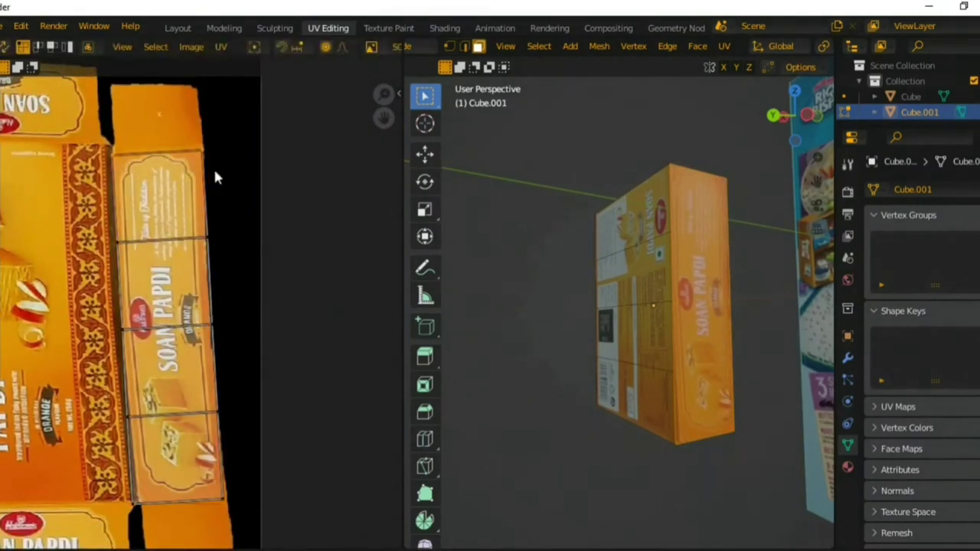
click(269, 413)
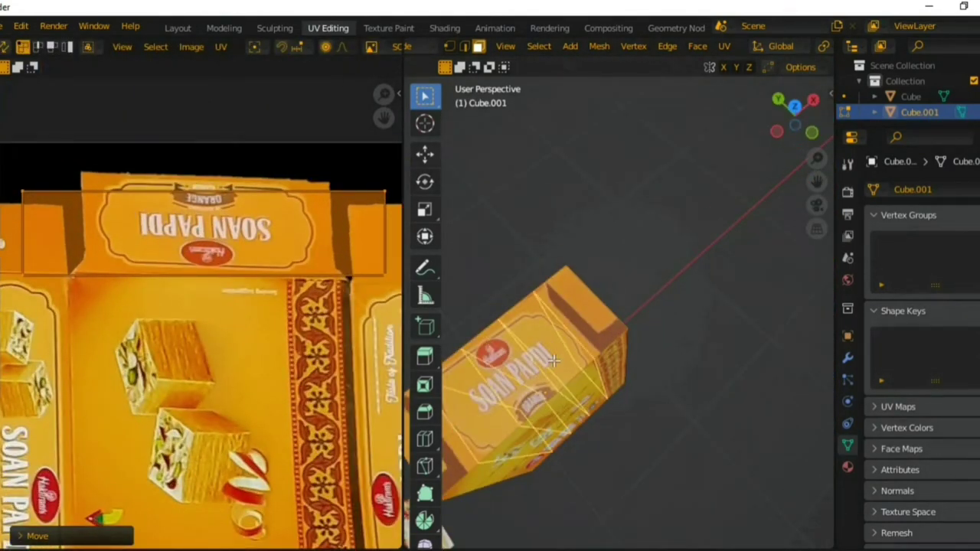
Add an edge loop, select the box's top face band, and widen its UV strip horizontally
click(552, 361)
middle_drag(673, 305, 730, 284)
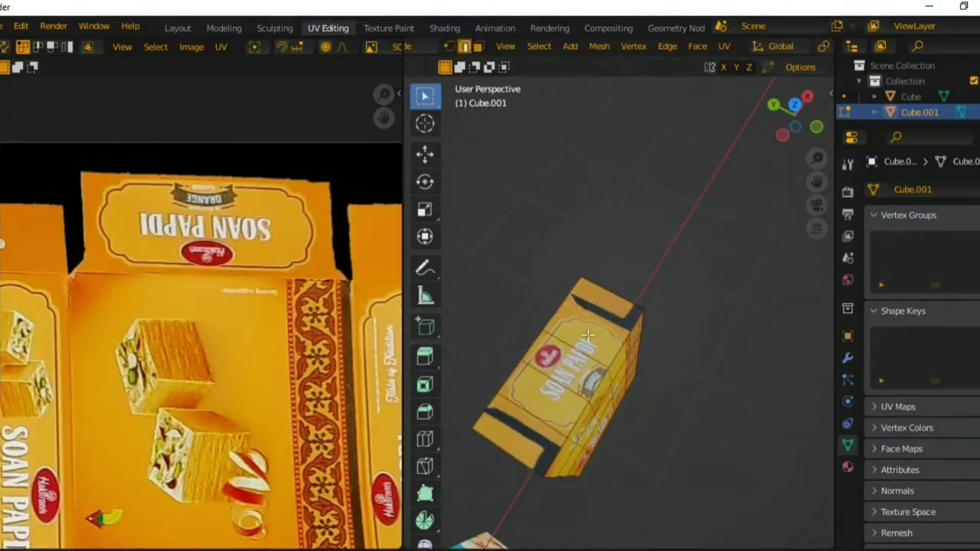
mouse_move(554, 391)
middle_down()
mouse_move(677, 177)
mouse_move(717, 162)
middle_up()
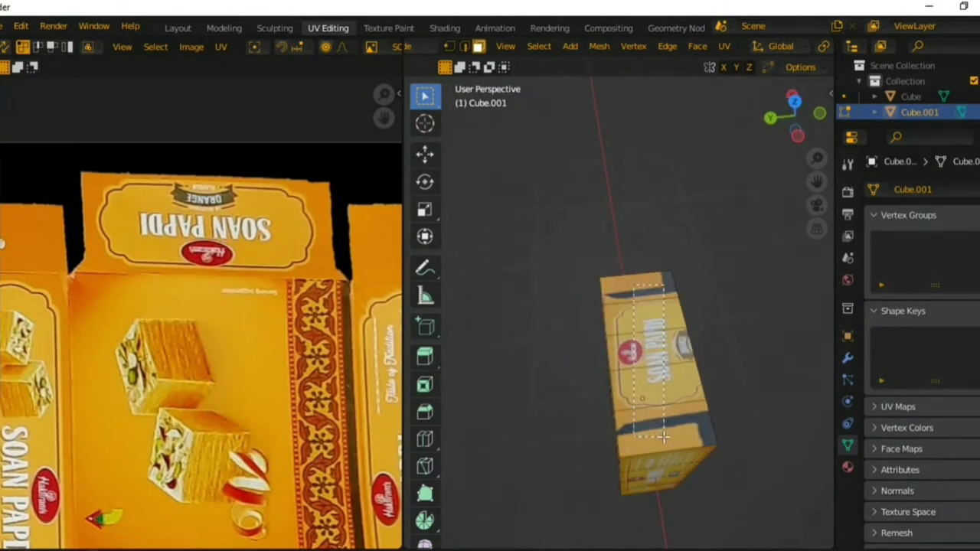
alt+click(633, 329)
middle_drag(220, 229, 231, 283)
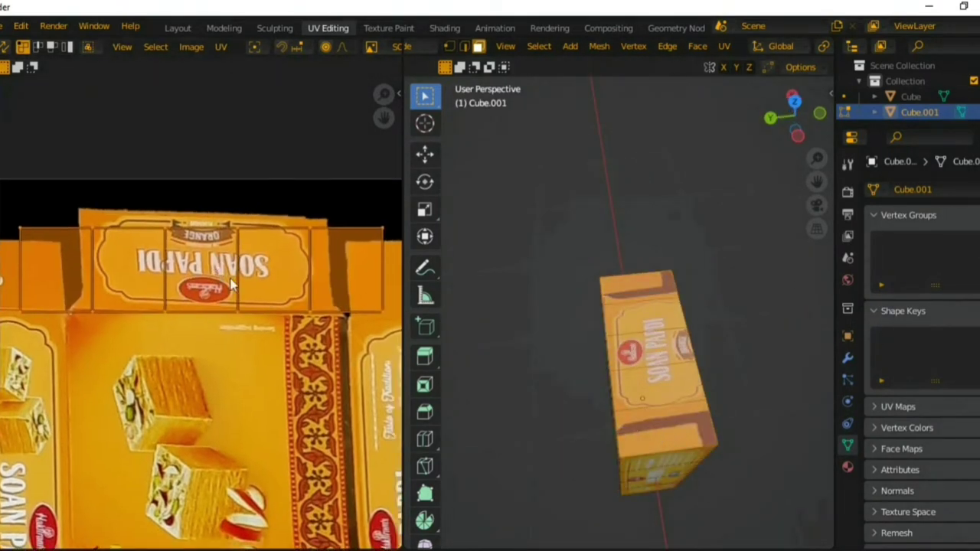
key(x)
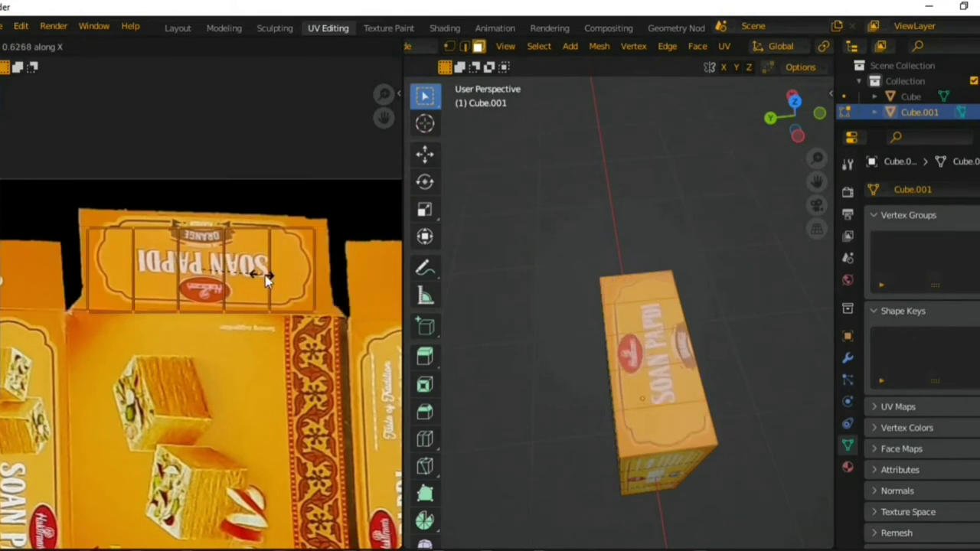
click(334, 260)
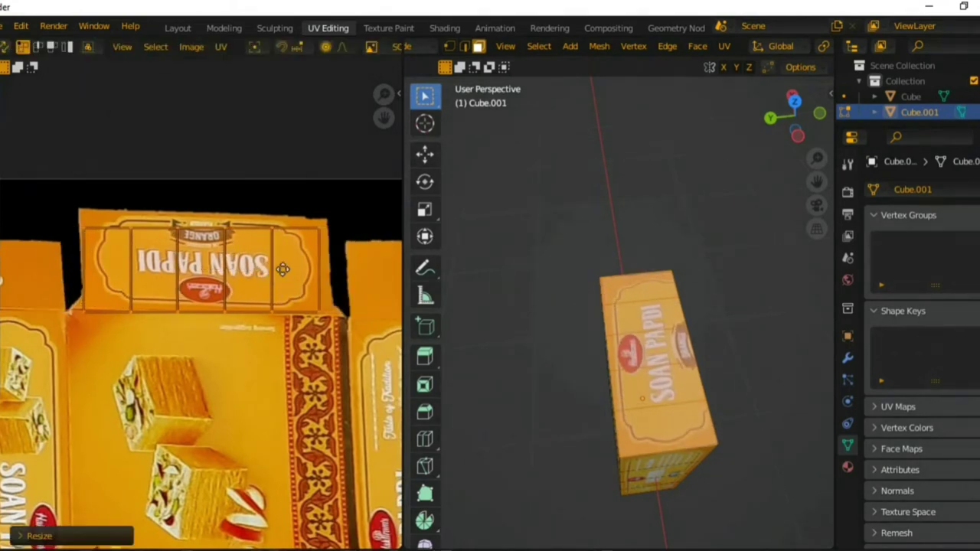
scroll(143, 262, up, 1)
Select the UV strip over the lid flap and rotate it 180°
key(g)
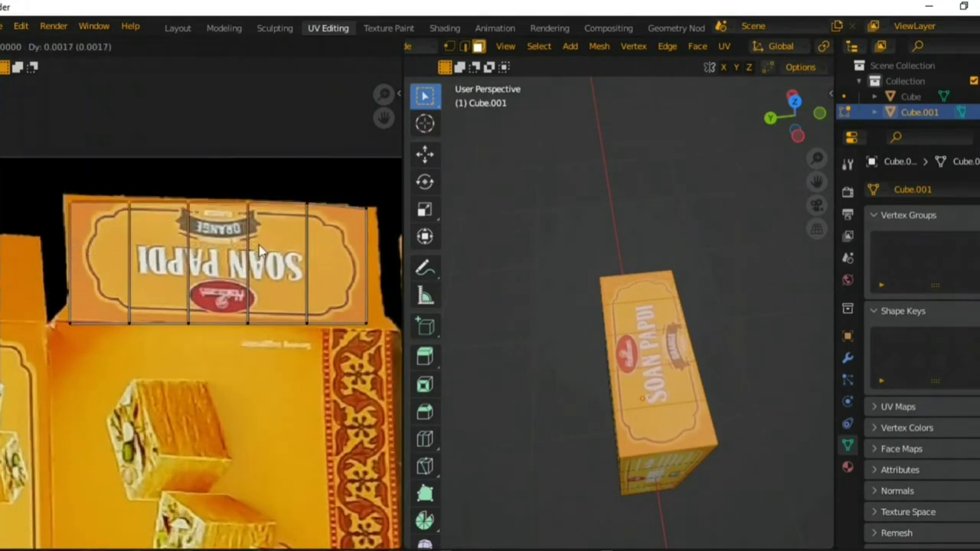
key(Escape)
middle_drag(434, 413, 296, 400)
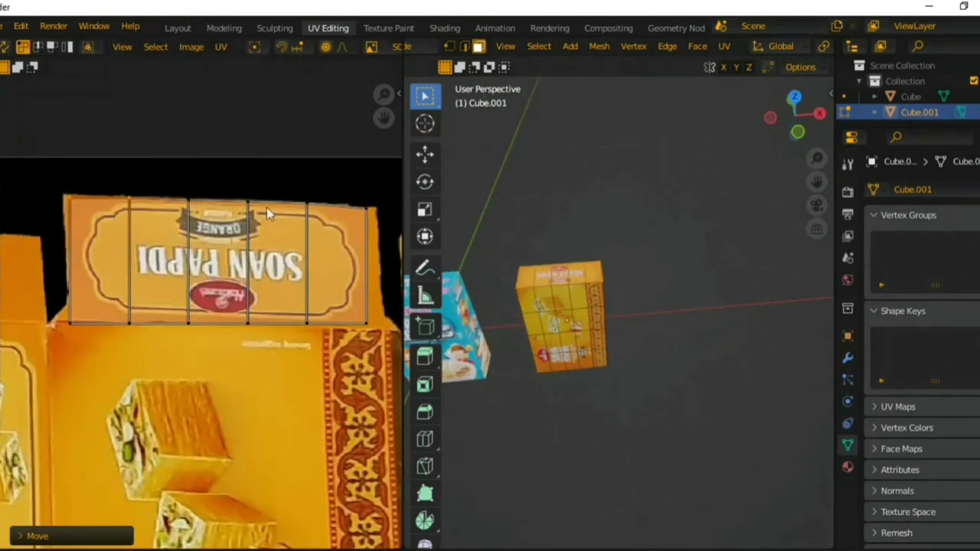
drag(44, 149, 398, 383)
scroll(370, 325, down, 2)
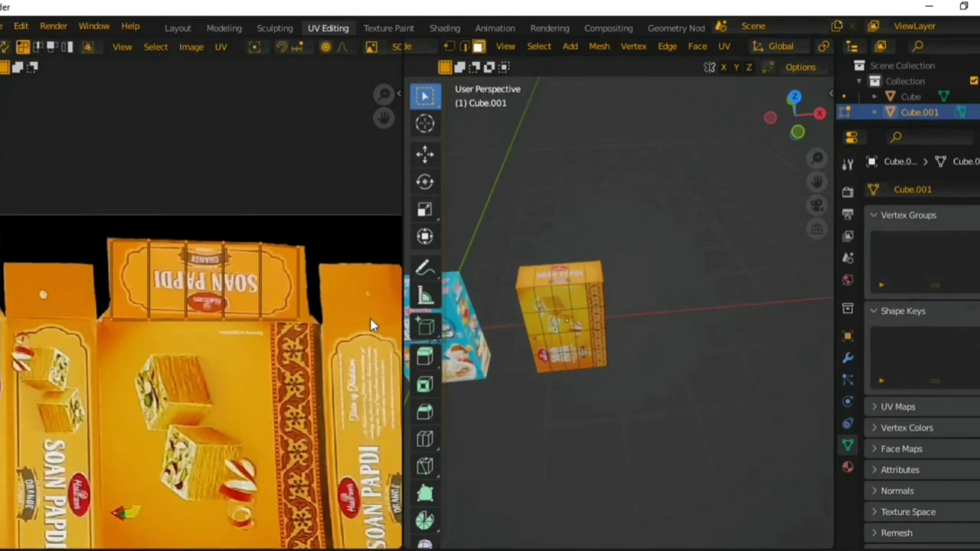
key(r)
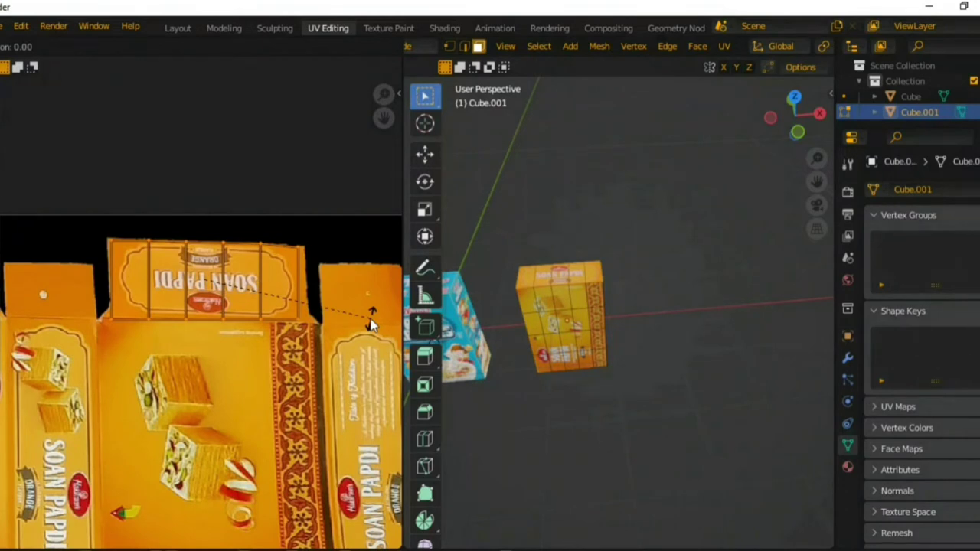
text(180)
key(Return)
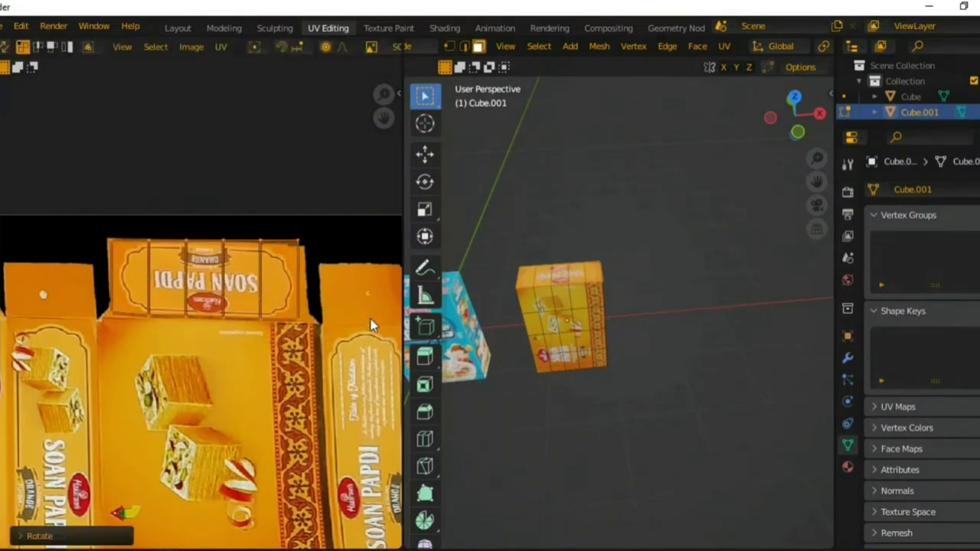
scroll(361, 303, up, 2)
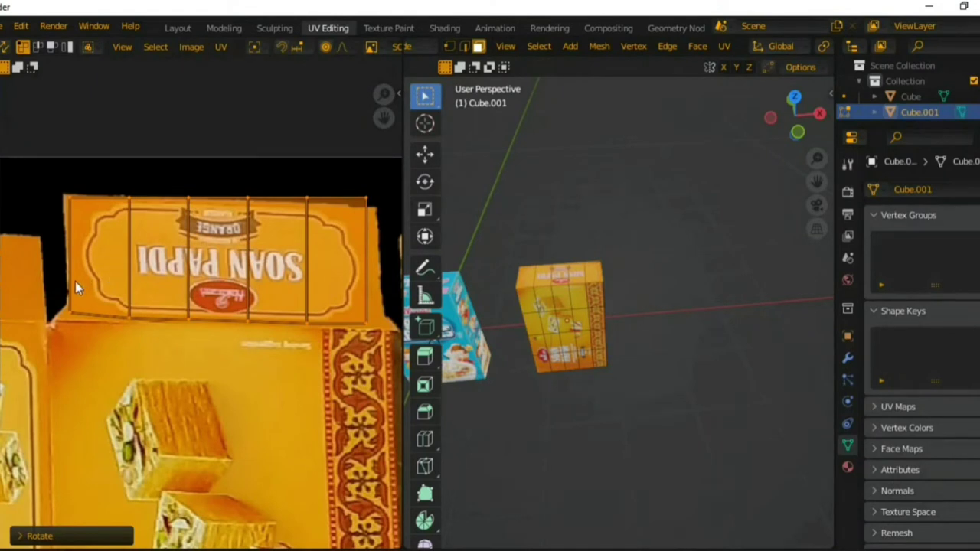
Nudge the UVs and the strip's top edge vertically to line up with the flap
click(89, 327)
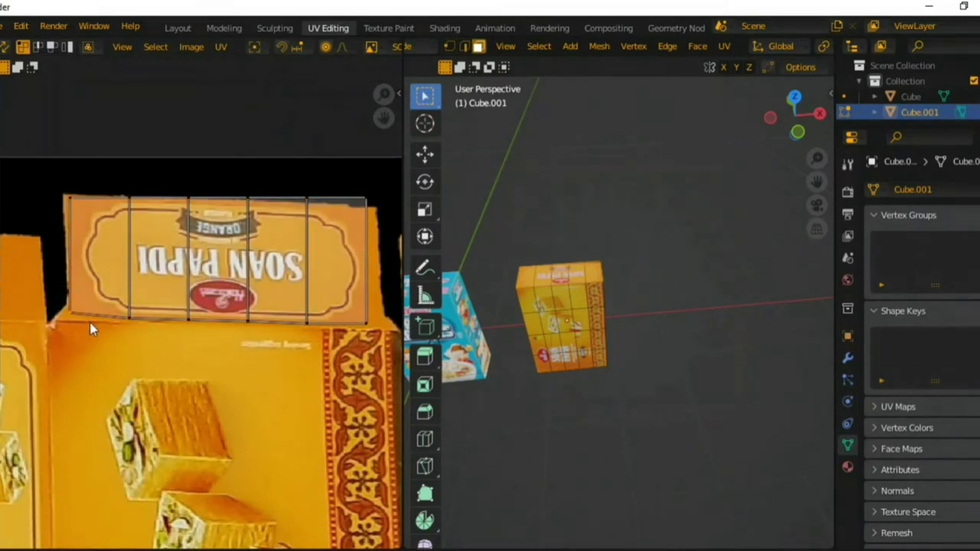
key(g)
key(y)
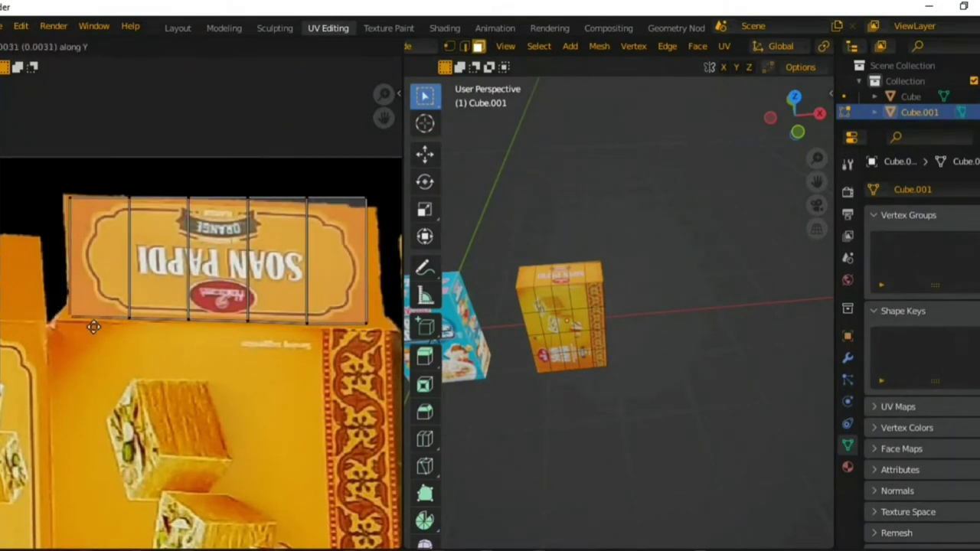
click(94, 327)
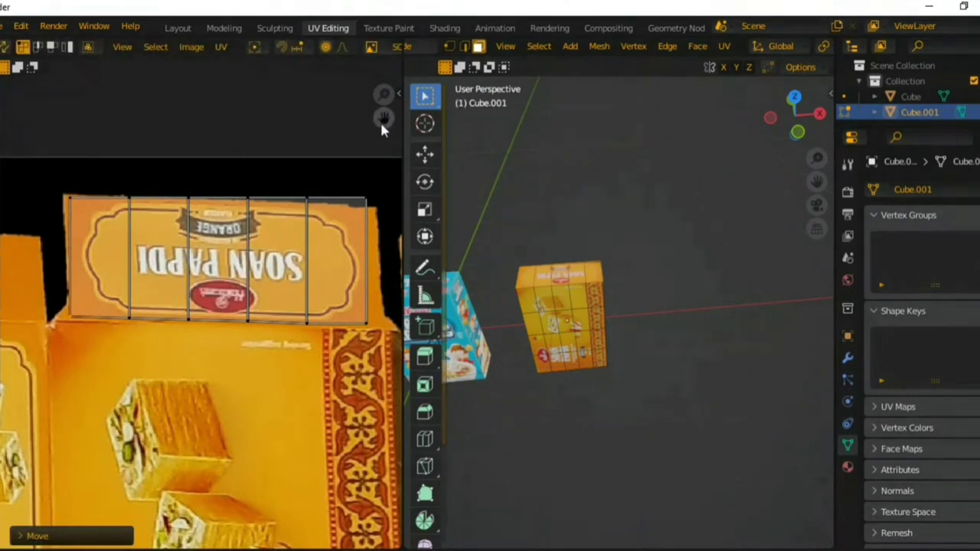
drag(384, 118, 341, 128)
drag(111, 167, 330, 245)
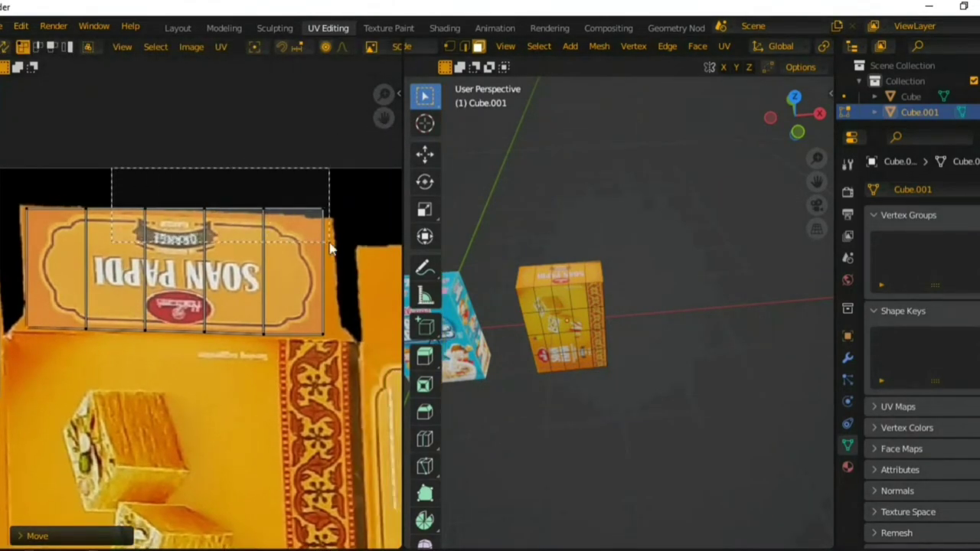
drag(56, 150, 337, 252)
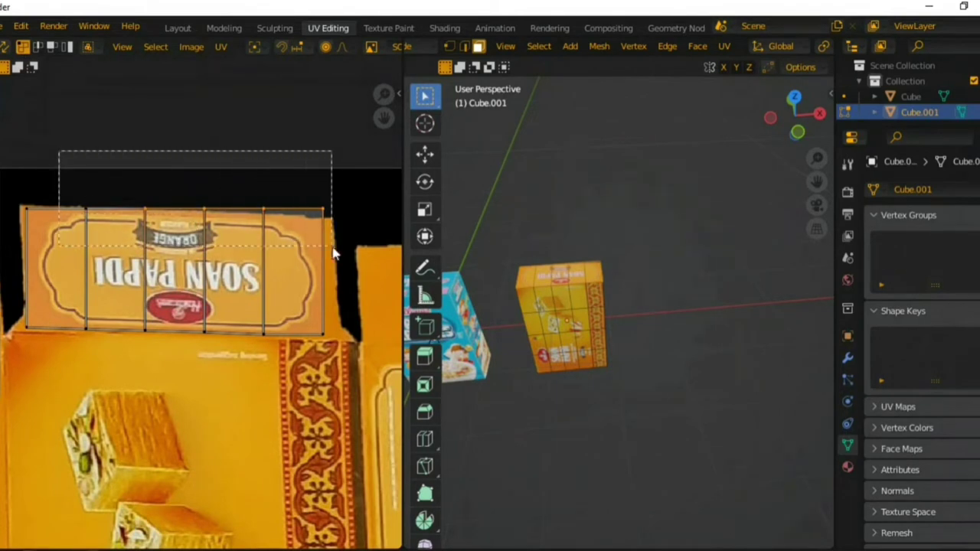
key(g)
key(y)
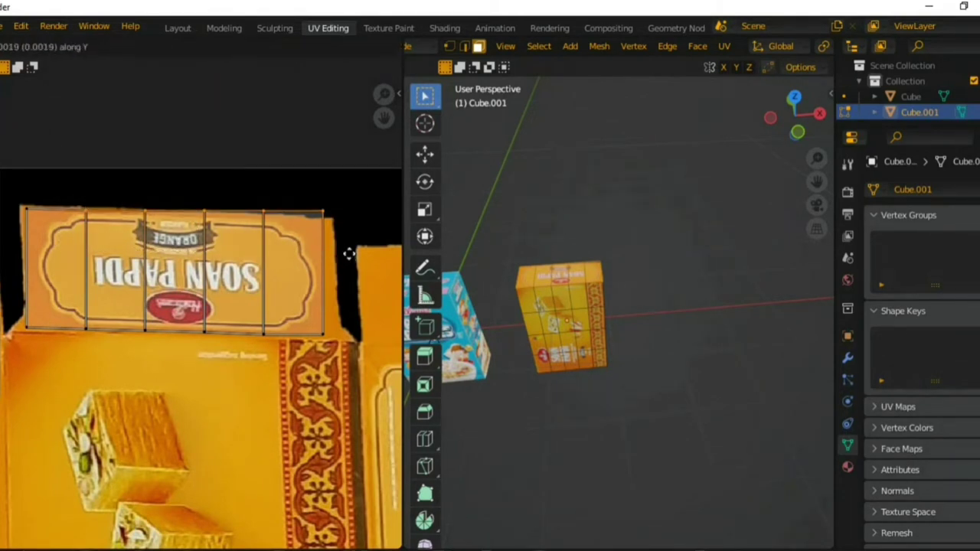
click(348, 255)
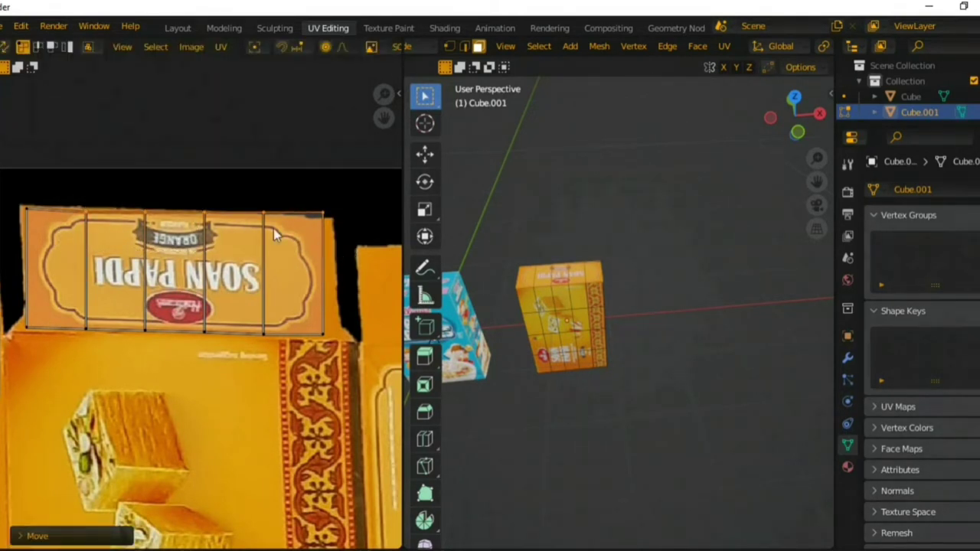
Fine-tune part of the top edge and the top-right corner vertically onto the flap
drag(236, 215, 338, 234)
key(g)
key(y)
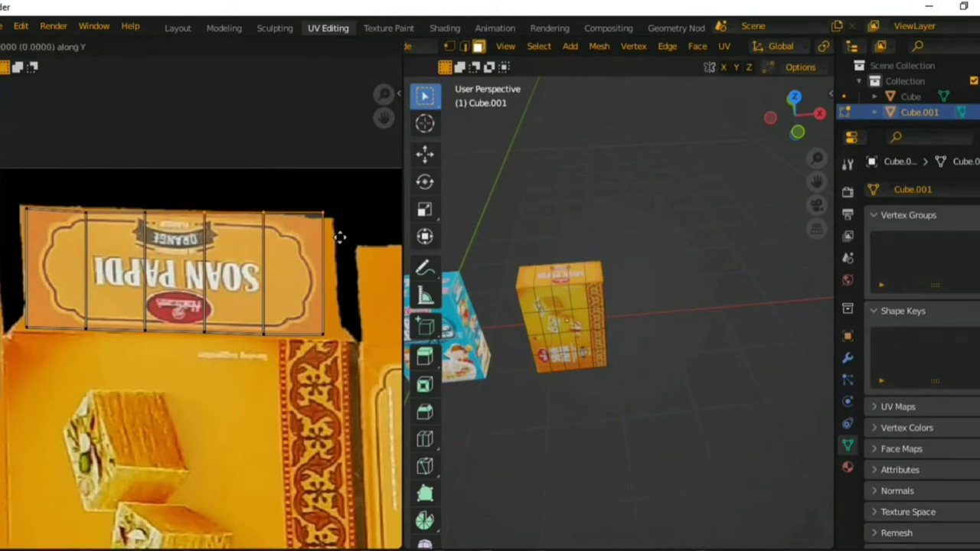
click(341, 240)
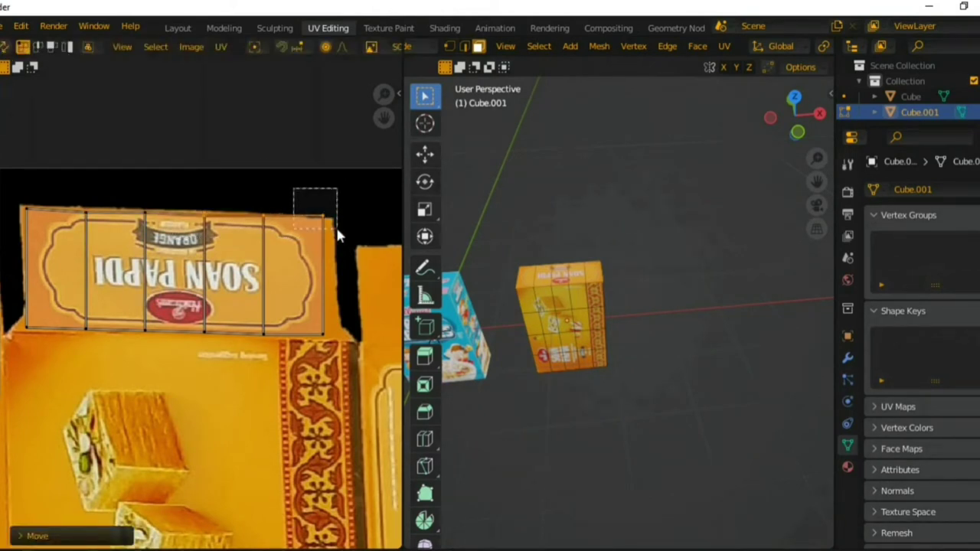
drag(344, 252, 345, 260)
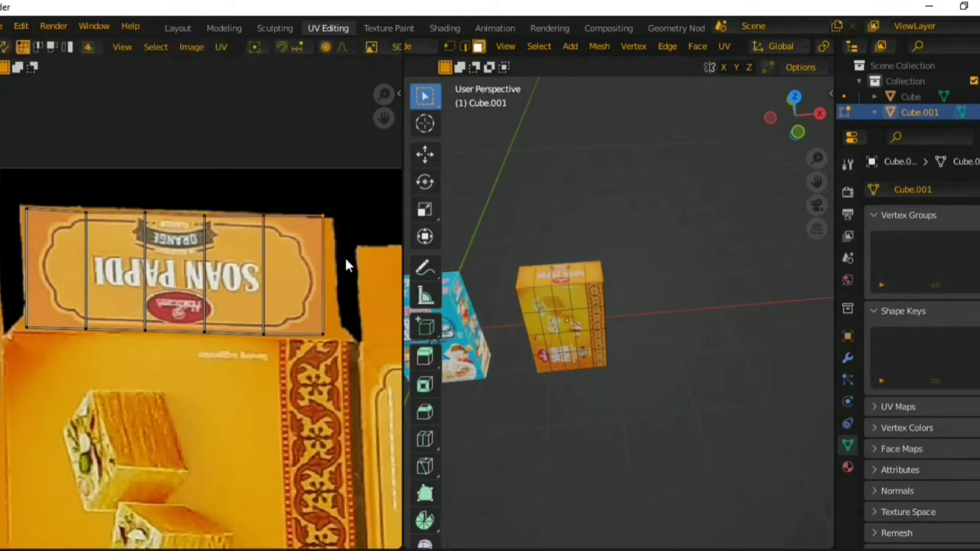
key(g)
key(y)
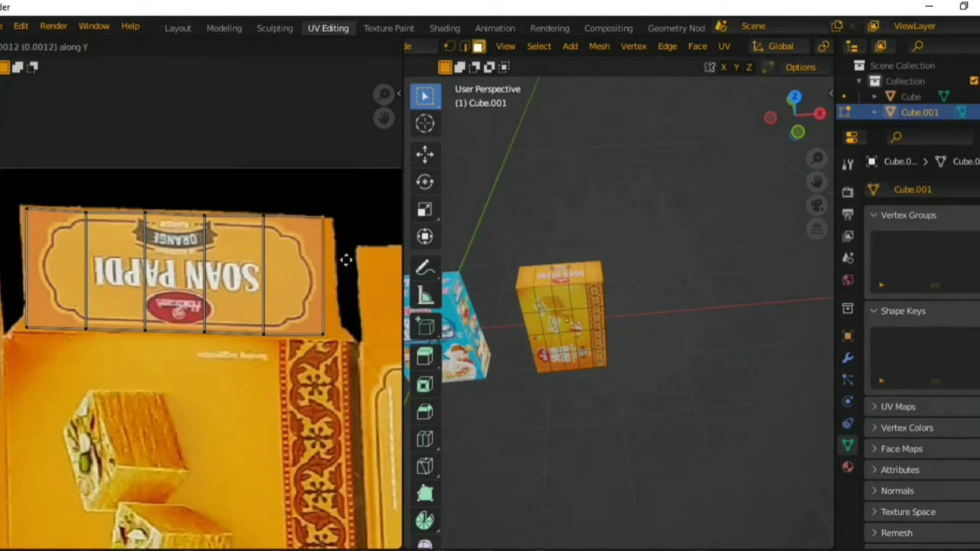
click(346, 266)
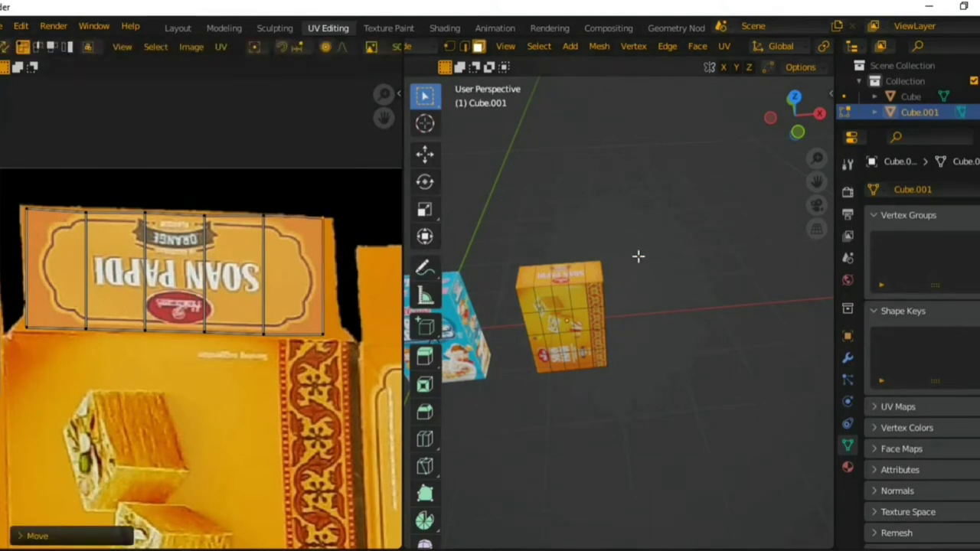
click(639, 255)
mouse_move(639, 255)
middle_down()
mouse_move(638, 247)
mouse_move(669, 304)
mouse_move(796, 297)
mouse_move(799, 280)
mouse_move(654, 168)
mouse_move(644, 519)
middle_up()
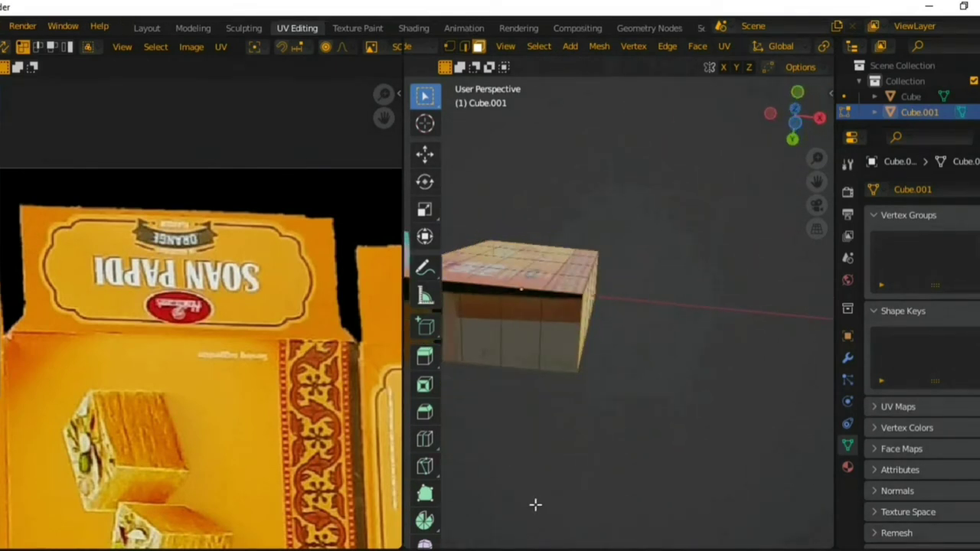
Select the box's end face and move its UV island under the SOAN PAPDI end panel
mouse_move(533, 505)
middle_down()
mouse_move(569, 501)
mouse_move(617, 518)
mouse_move(506, 403)
middle_up()
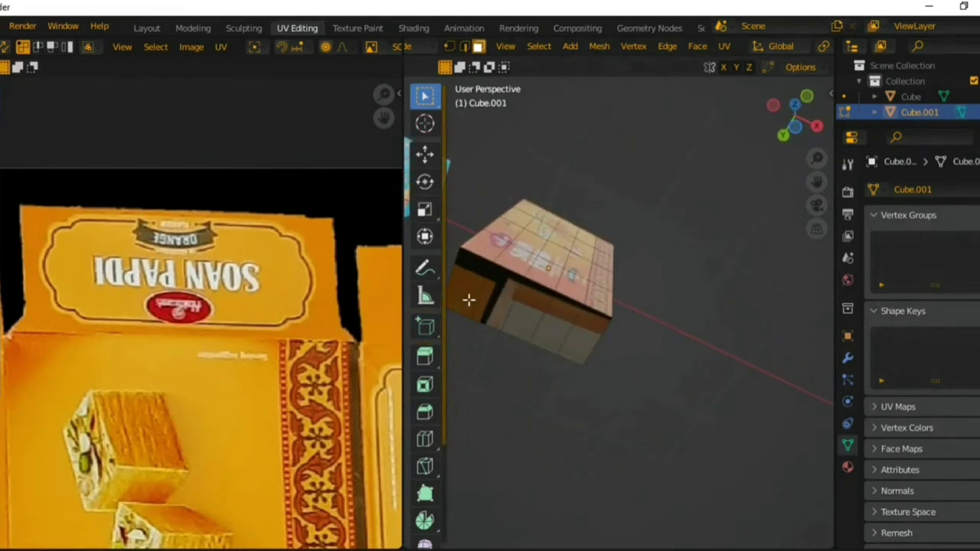
mouse_move(467, 296)
mouse_down()
mouse_move(554, 324)
mouse_move(547, 313)
mouse_up()
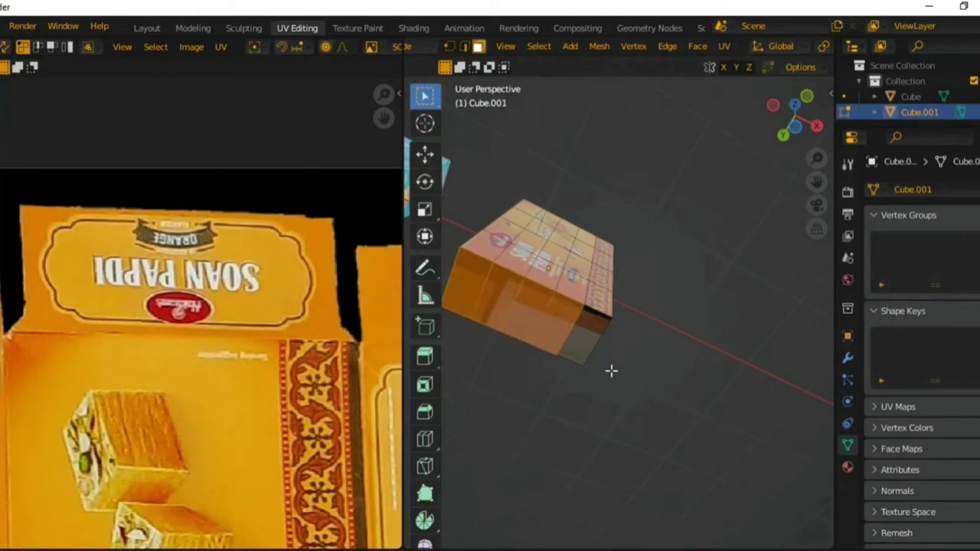
shift+click(584, 344)
scroll(227, 389, down, 3)
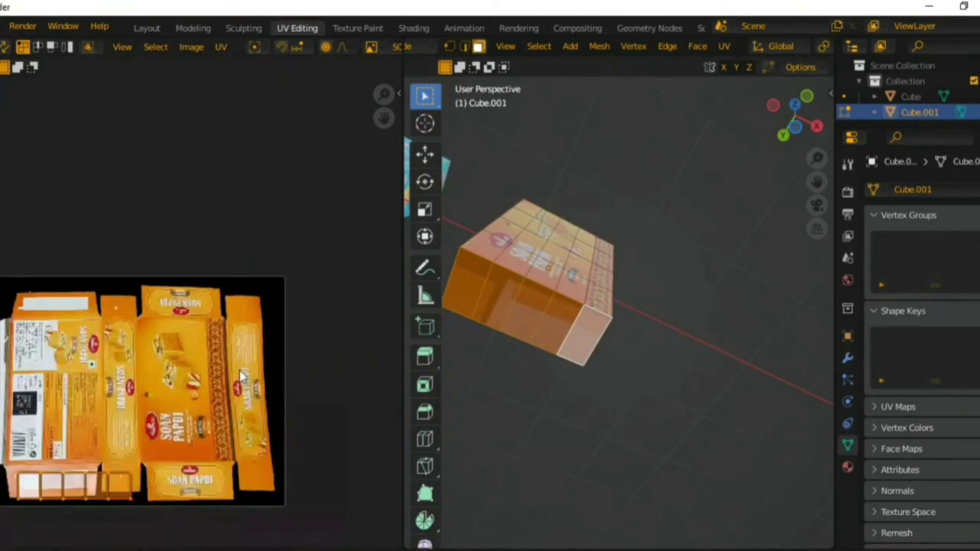
middle_drag(243, 377, 287, 321)
scroll(288, 325, up, 3)
scroll(199, 383, down, 3)
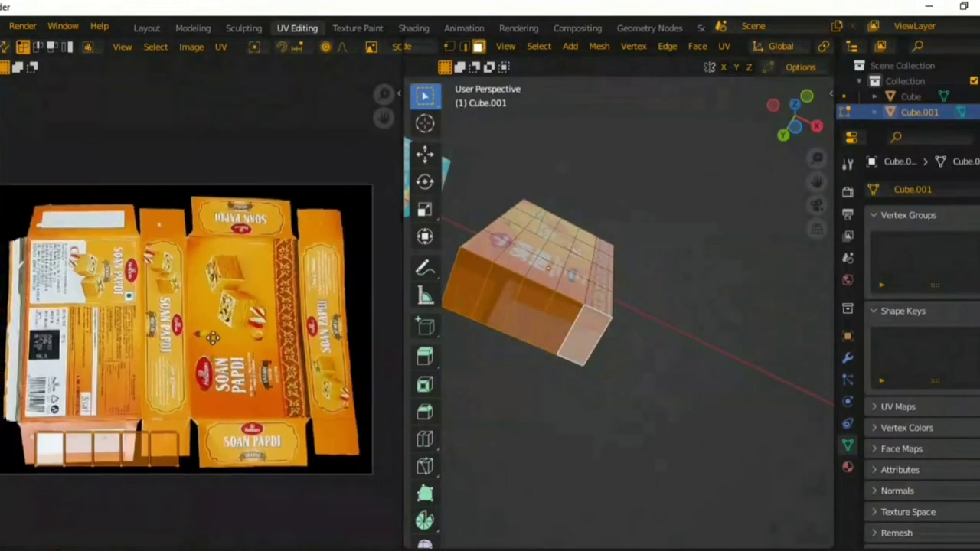
middle_drag(194, 395, 198, 369)
key(g)
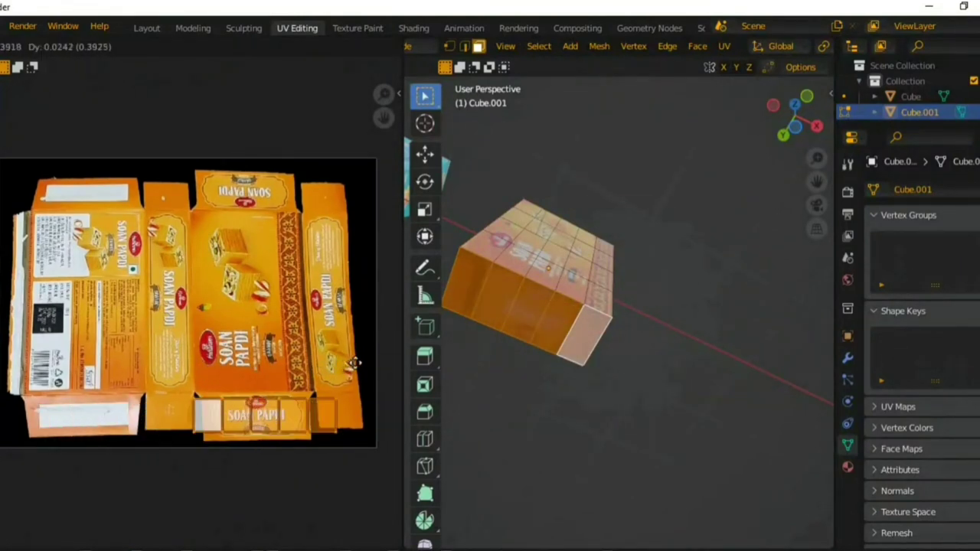
click(344, 381)
Shift the end-face island horizontally and reposition it over the panel
scroll(345, 381, up, 2)
scroll(317, 332, up, 2)
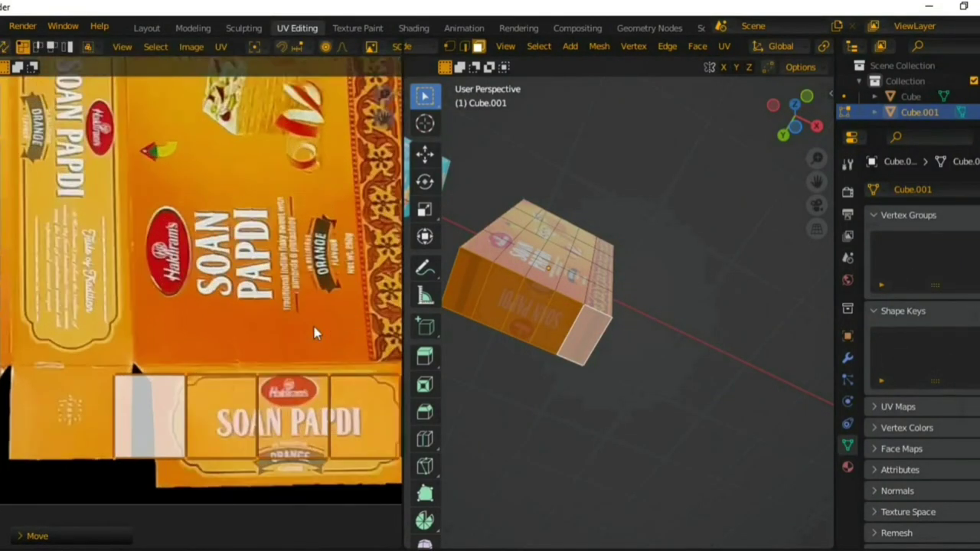
middle_drag(317, 332, 225, 247)
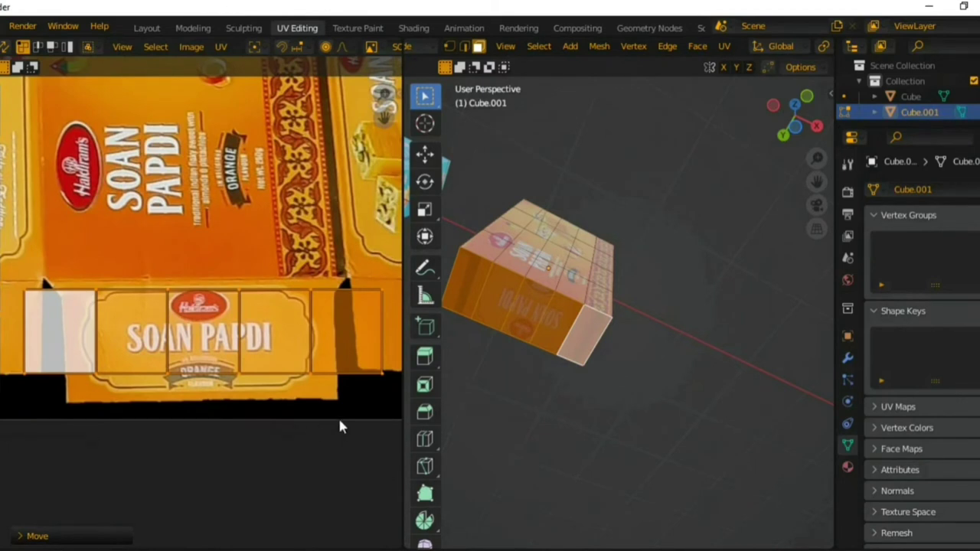
scroll(341, 426, down, 1)
key(g)
key(x)
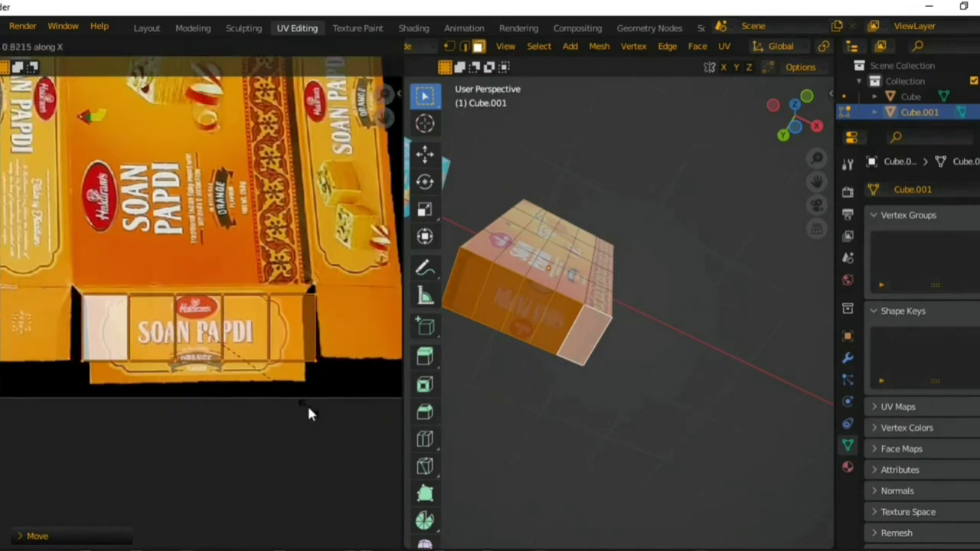
click(296, 397)
key(g)
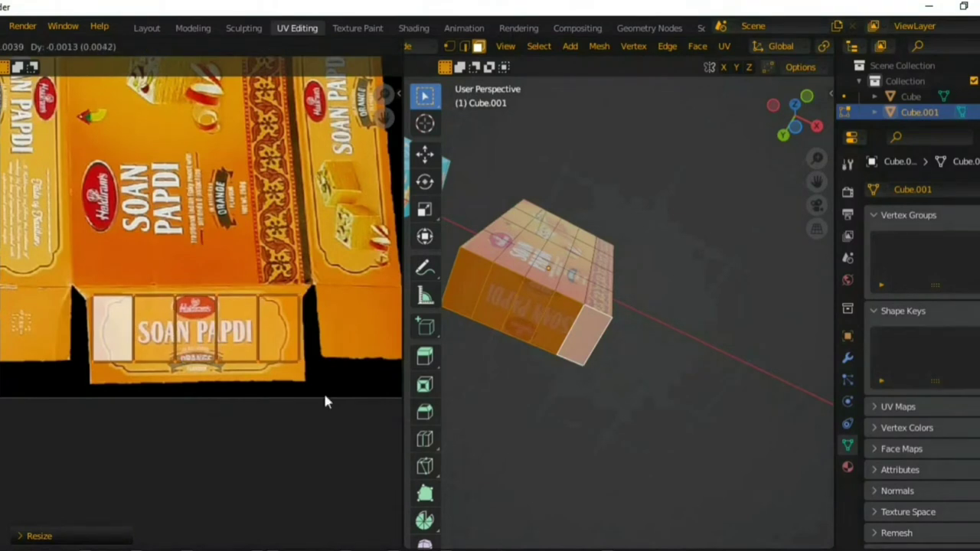
click(324, 395)
Stretch the end-face island 1.0739 along Y and nudge it vertically into place
key(s)
key(y)
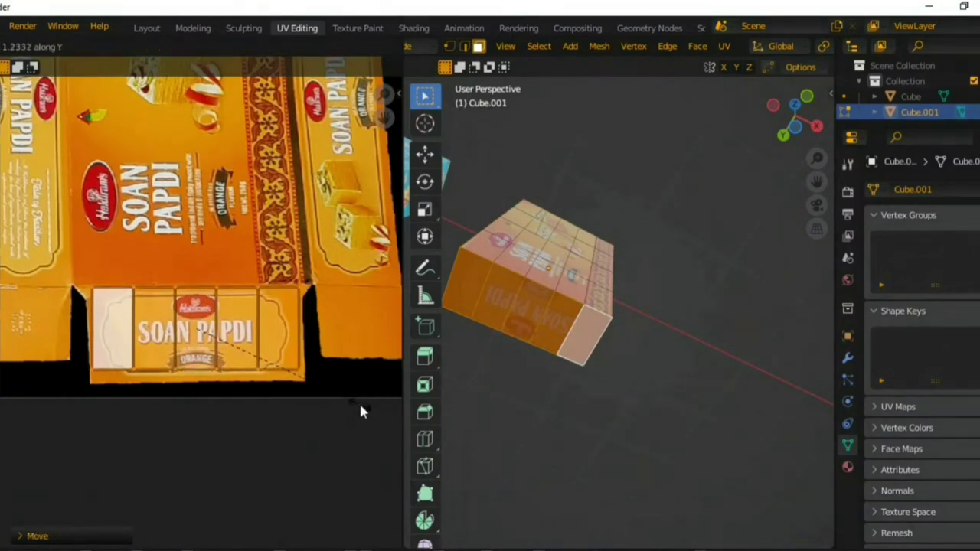
click(363, 411)
key(g)
key(y)
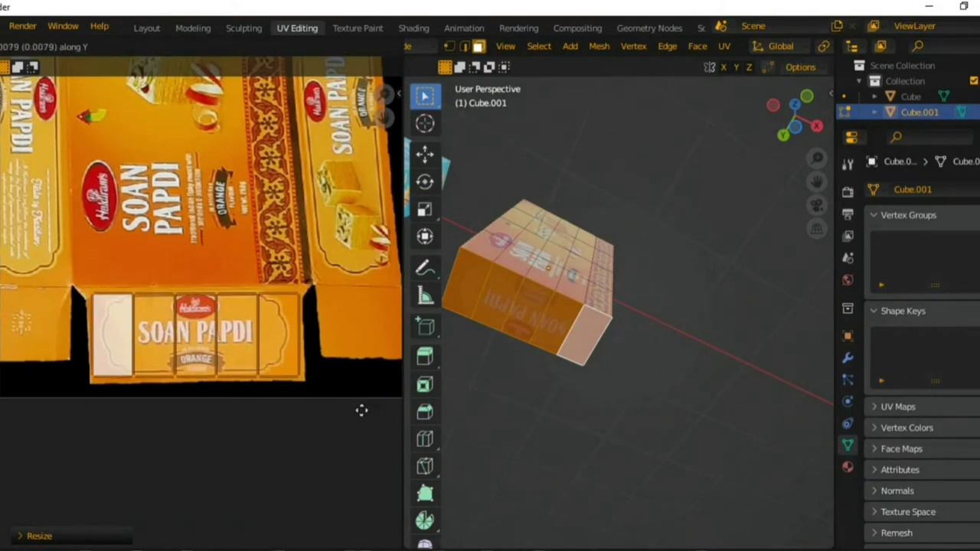
click(361, 411)
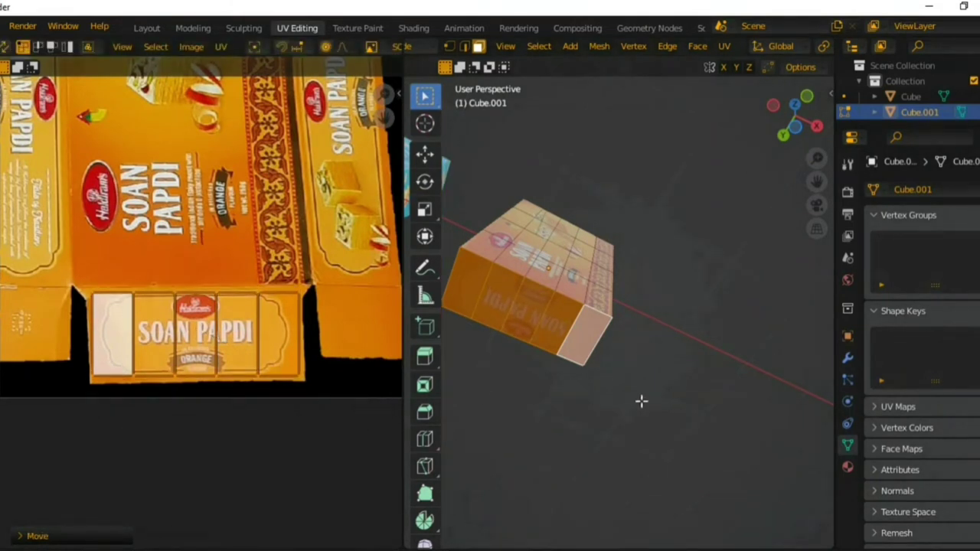
Select the side strip and end faces and stretch their island vertically to fit
key(alt+a)
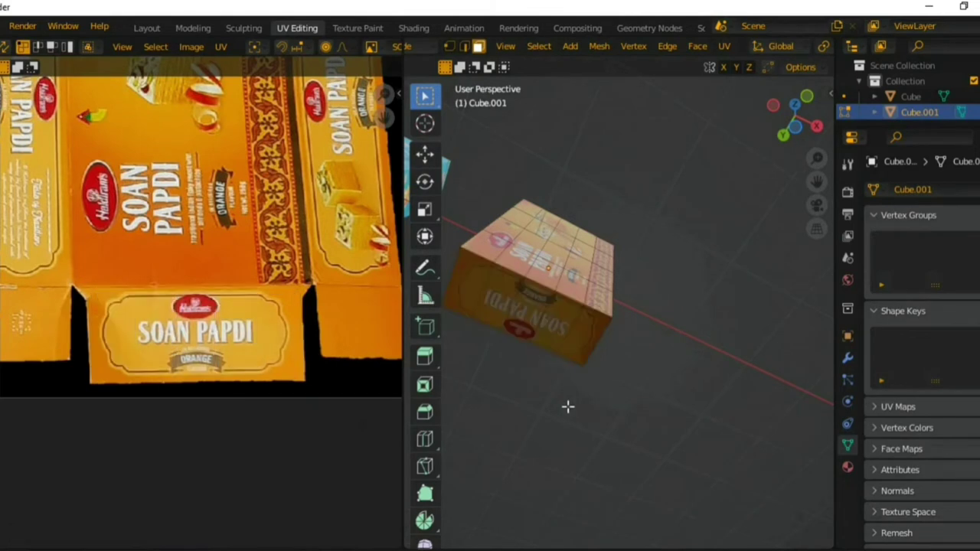
click(482, 288)
shift+click(503, 292)
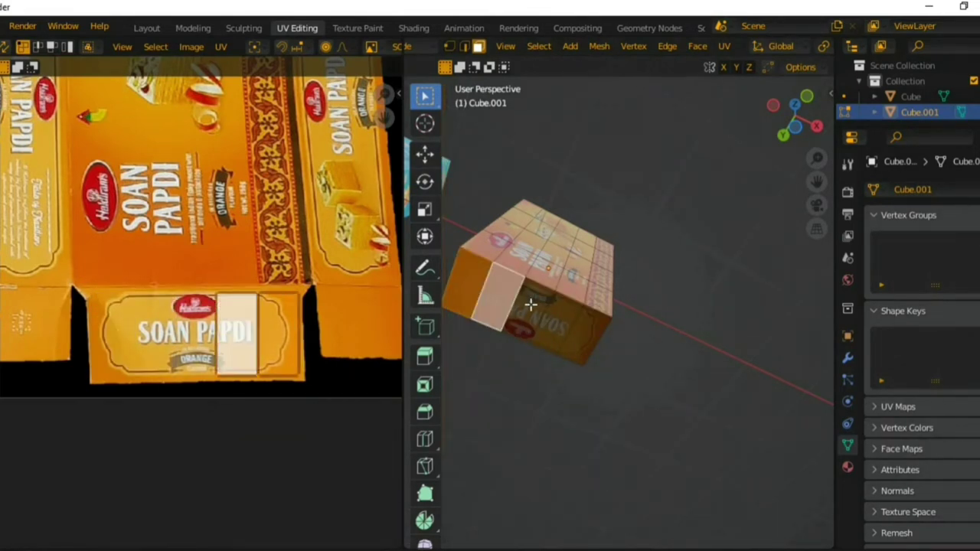
shift+click(524, 304)
shift+click(545, 315)
shift+click(582, 333)
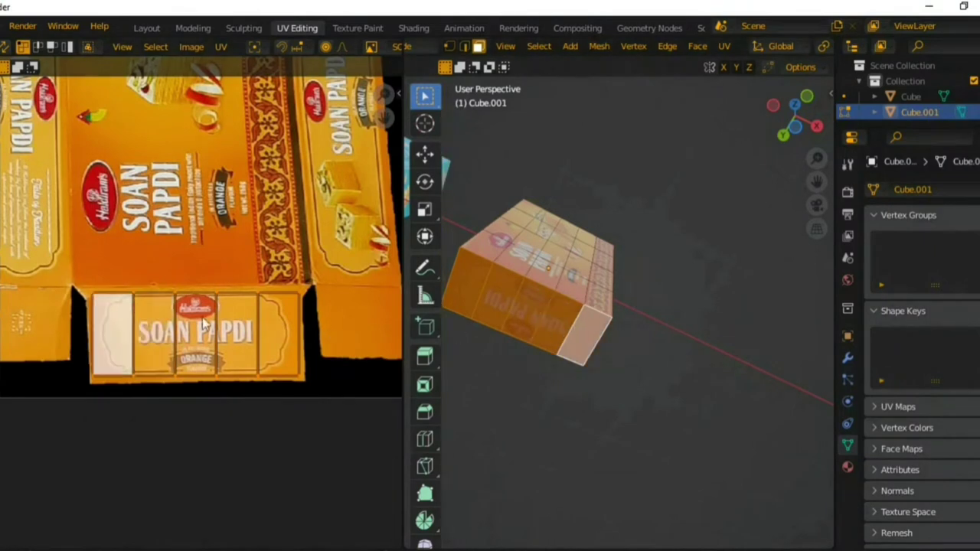
key(y)
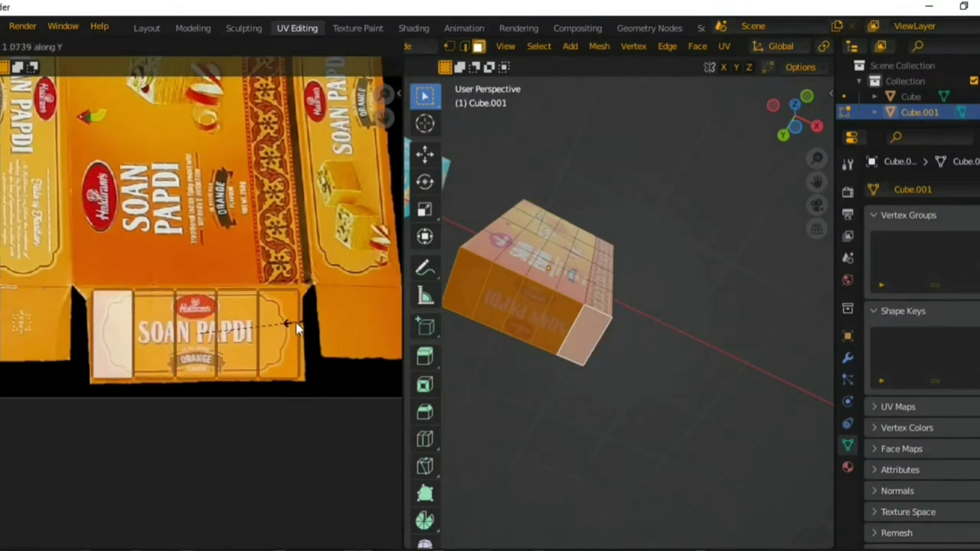
click(297, 328)
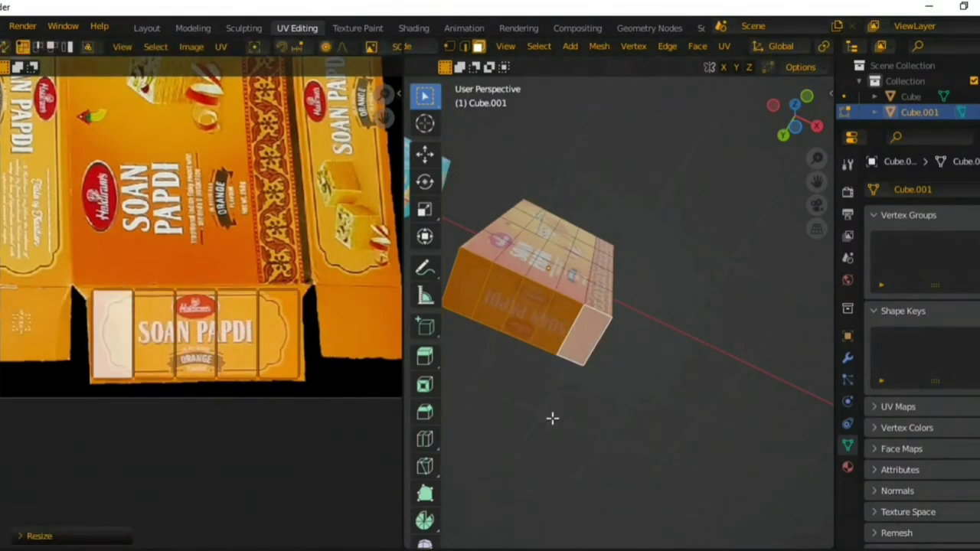
click(552, 418)
Select the orange box's five side-strip faces
key(ctrl+KP_4)
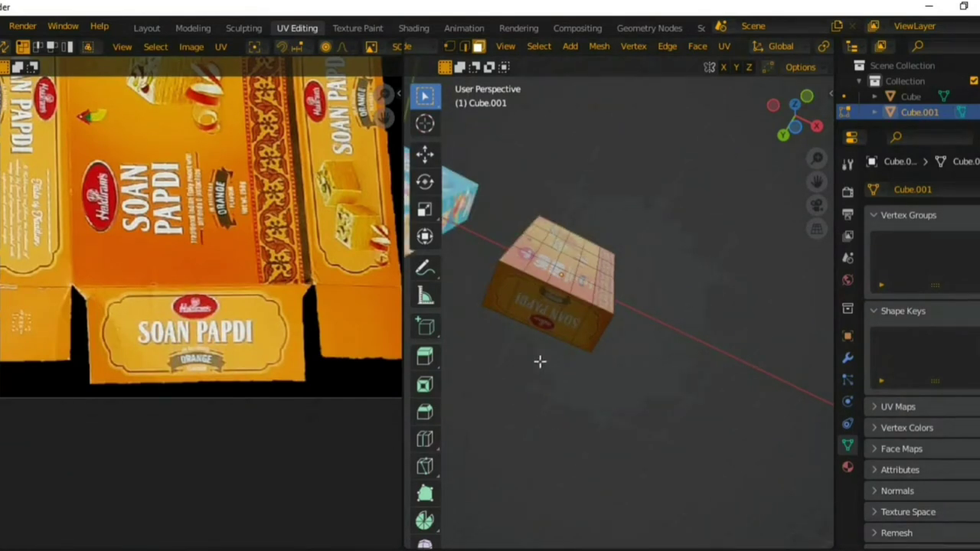
click(509, 293)
click(547, 306)
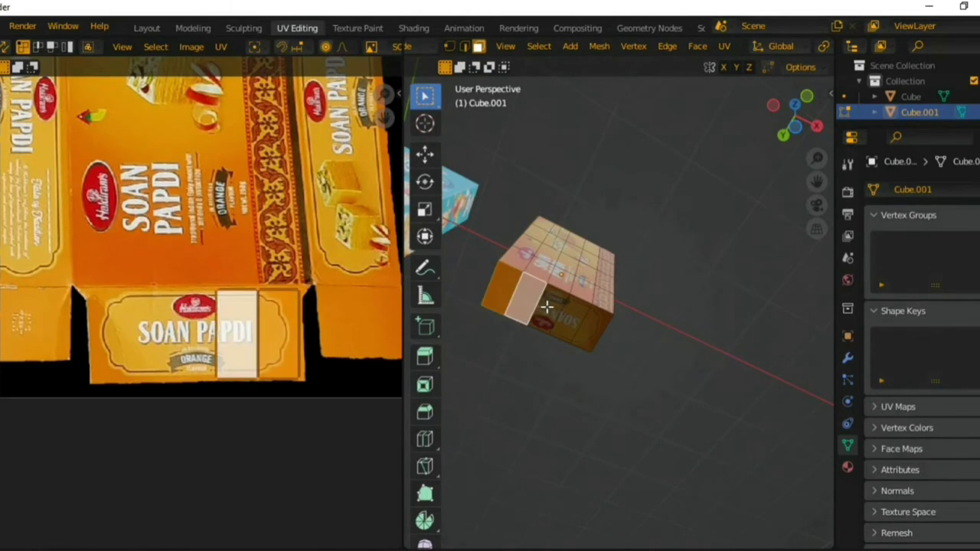
click(558, 316)
click(584, 326)
click(593, 331)
mouse_move(651, 324)
middle_down()
mouse_move(635, 372)
mouse_move(607, 320)
mouse_move(505, 331)
middle_up()
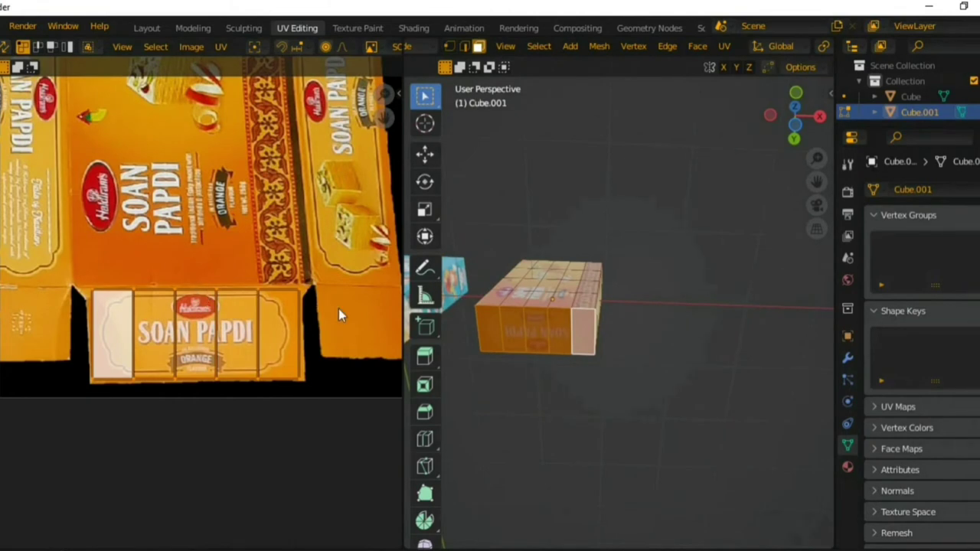
Rotate the side strip's UVs 180°, fixing a mistyped 1880, then check both boxes
text(r1)
text(88)
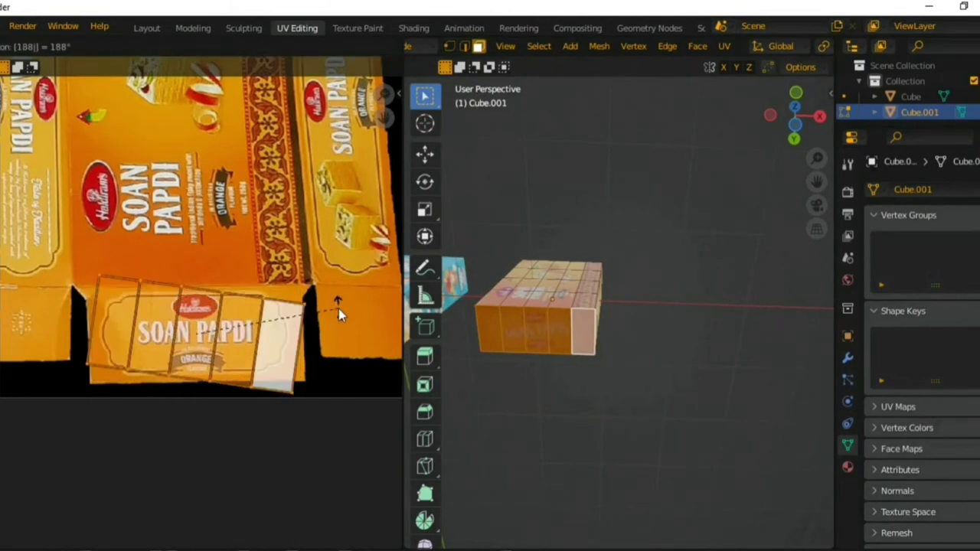
text(0)
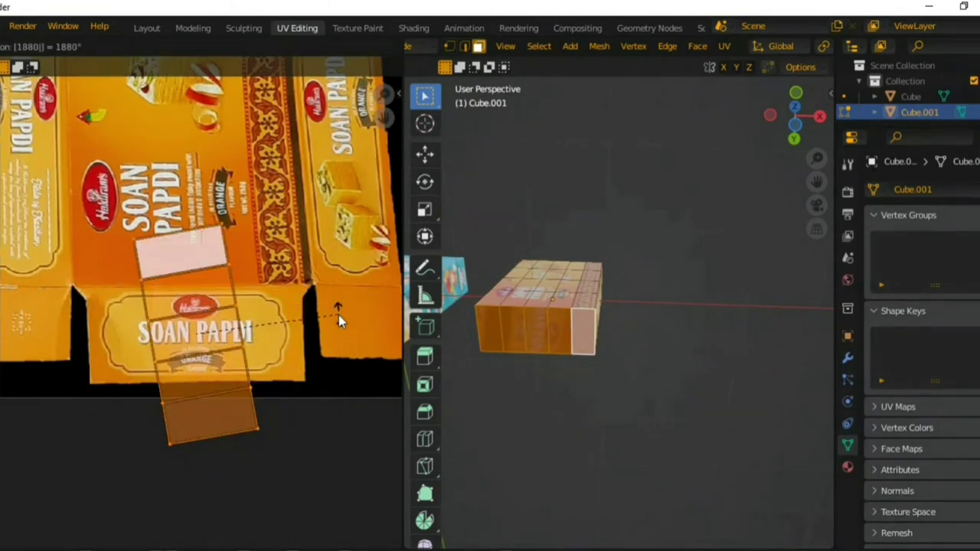
key(Escape)
text(r1)
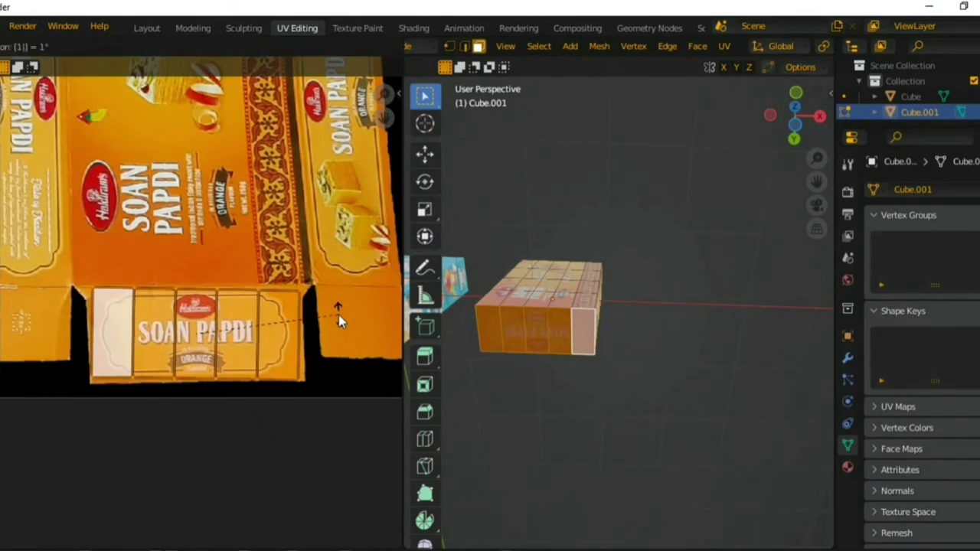
text(80)
key(Return)
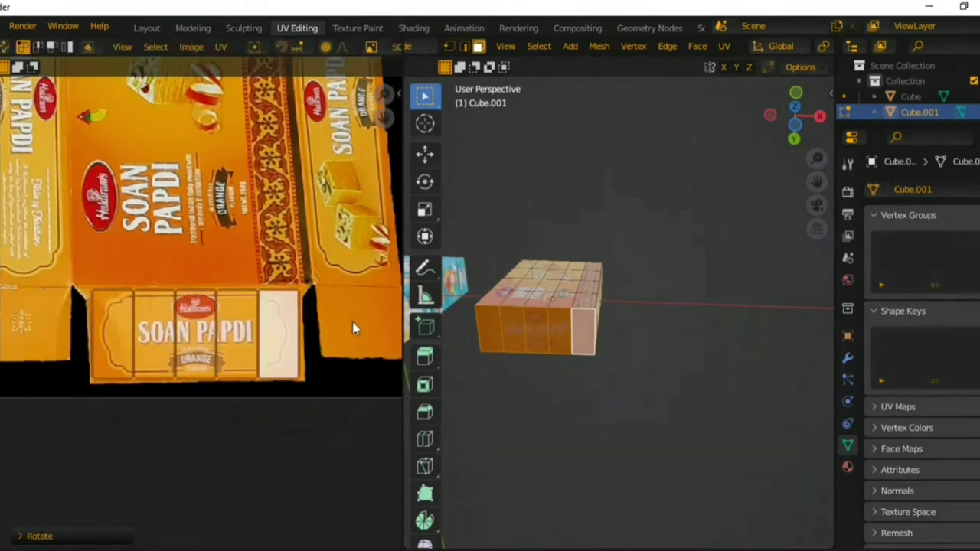
click(677, 438)
mouse_move(667, 374)
middle_down()
mouse_move(704, 326)
mouse_move(672, 536)
mouse_move(689, 536)
mouse_move(755, 458)
mouse_move(712, 414)
middle_up()
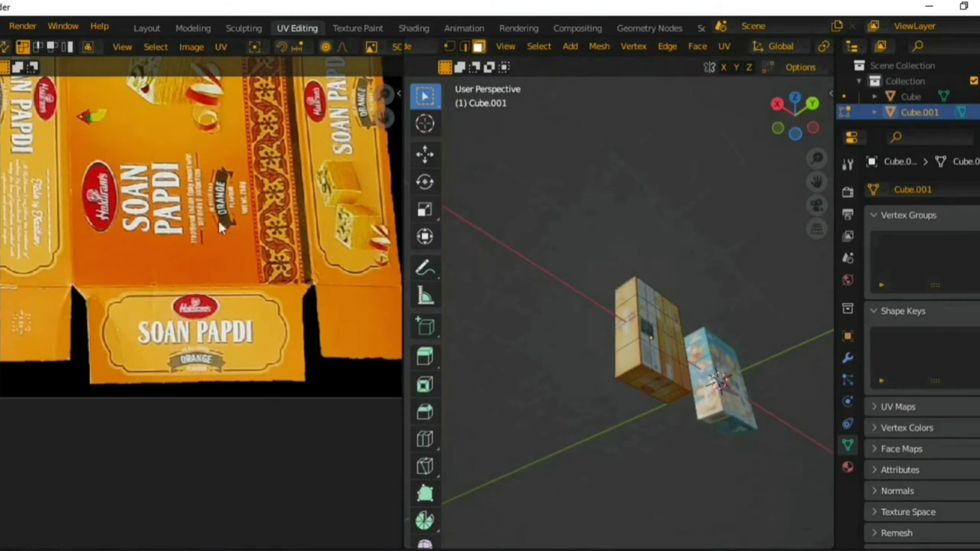
In the Layout workspace, lay the orange box over 90° on Y
click(150, 28)
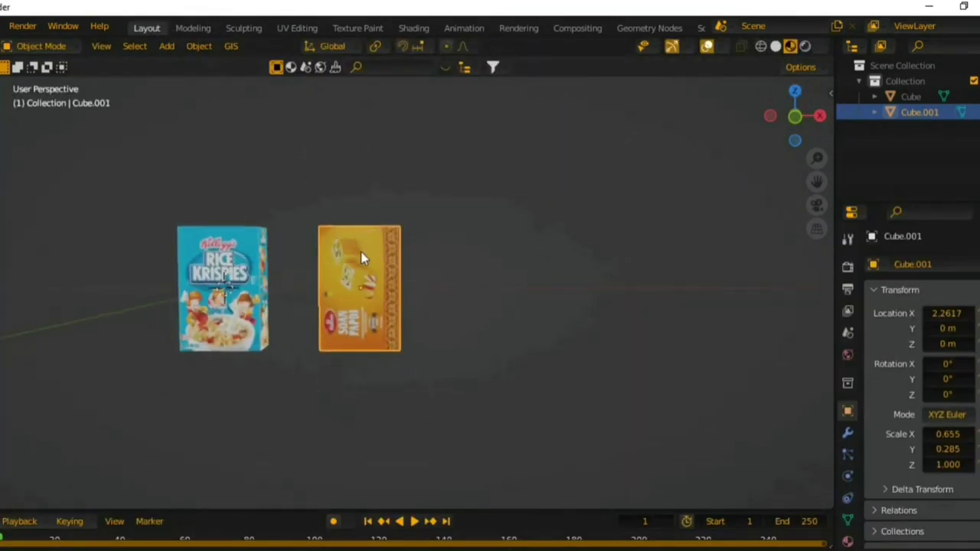
key(r)
key(z)
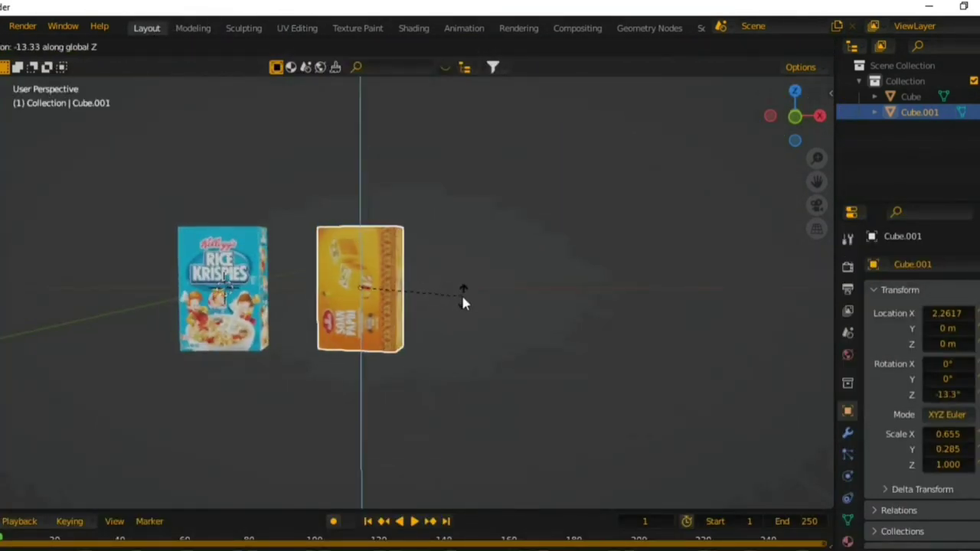
key(x)
text(y)
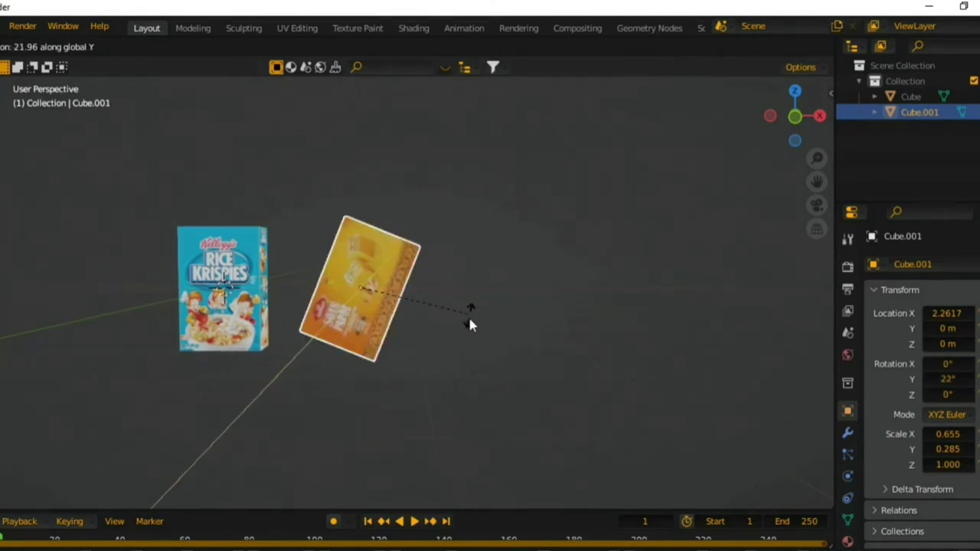
text(90)
key(Return)
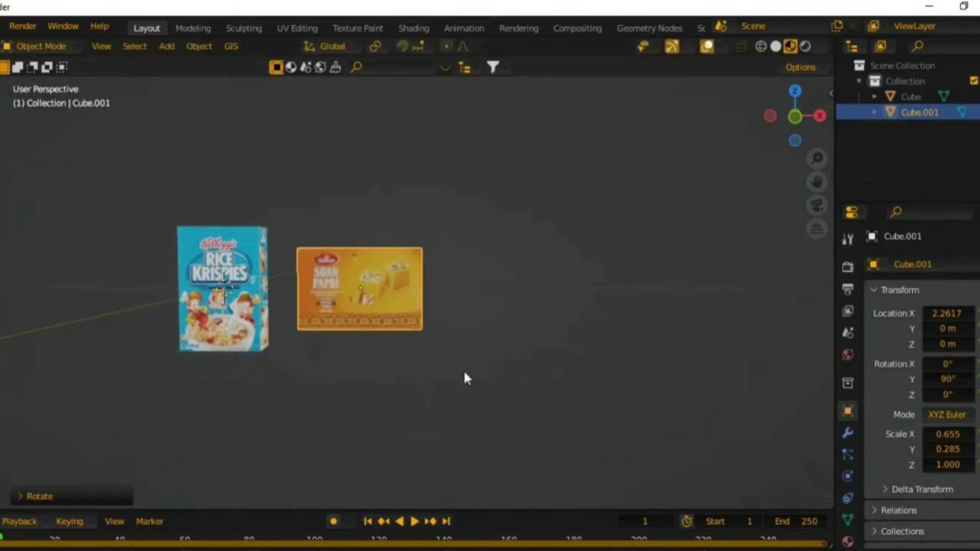
Turn the orange box about Z and set it down beside the blue box
scroll(448, 360, up, 1)
mouse_move(437, 361)
middle_down()
mouse_move(446, 391)
mouse_move(403, 429)
mouse_move(360, 424)
mouse_move(354, 399)
middle_up()
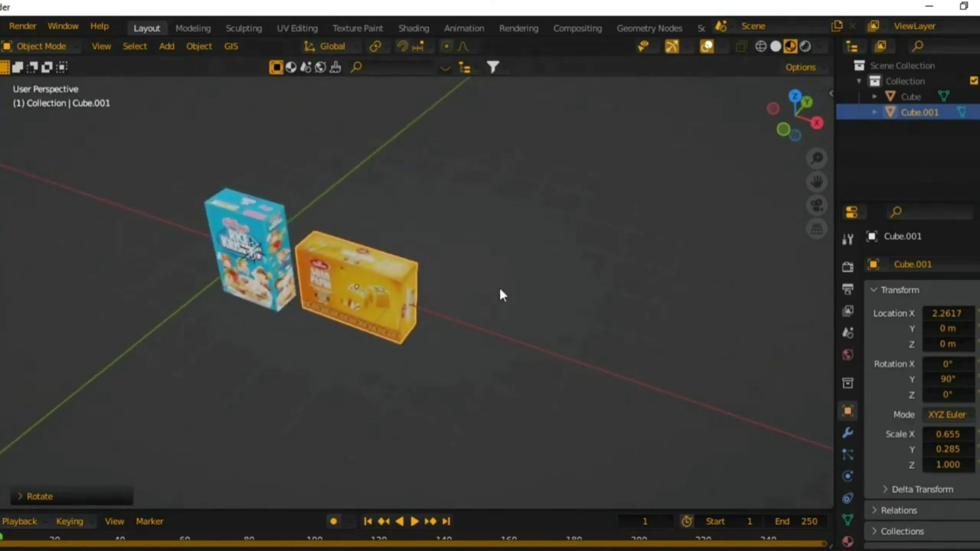
middle_drag(500, 294, 473, 340)
key(r)
key(z)
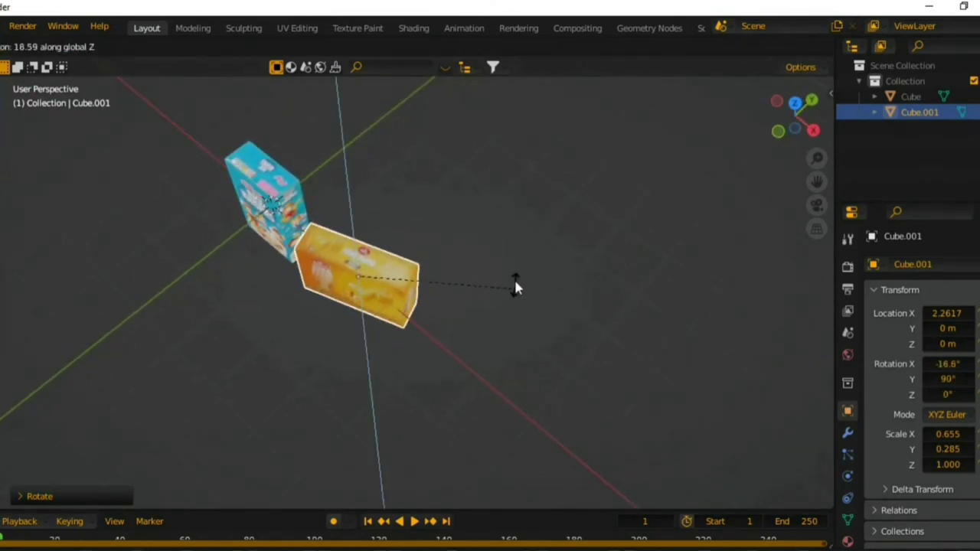
click(513, 242)
key(g)
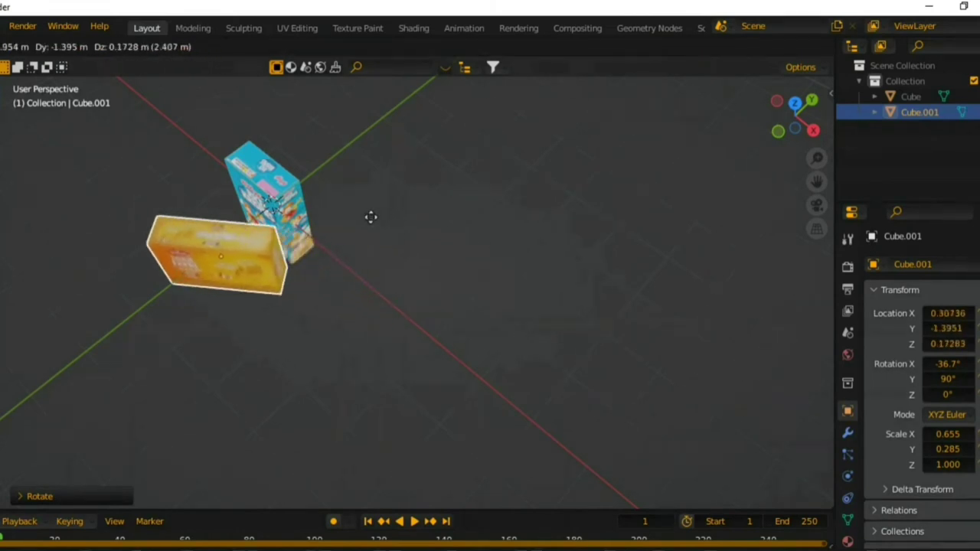
click(288, 202)
Tilt the blue Rice Krispies box to about X -10.8°, Y 7.6°, Z -24.2°
click(287, 202)
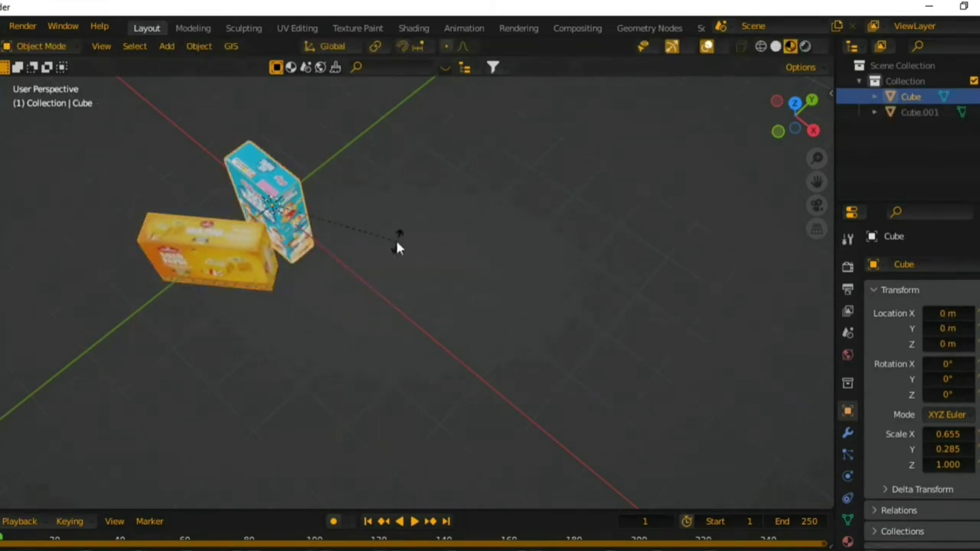
key(r)
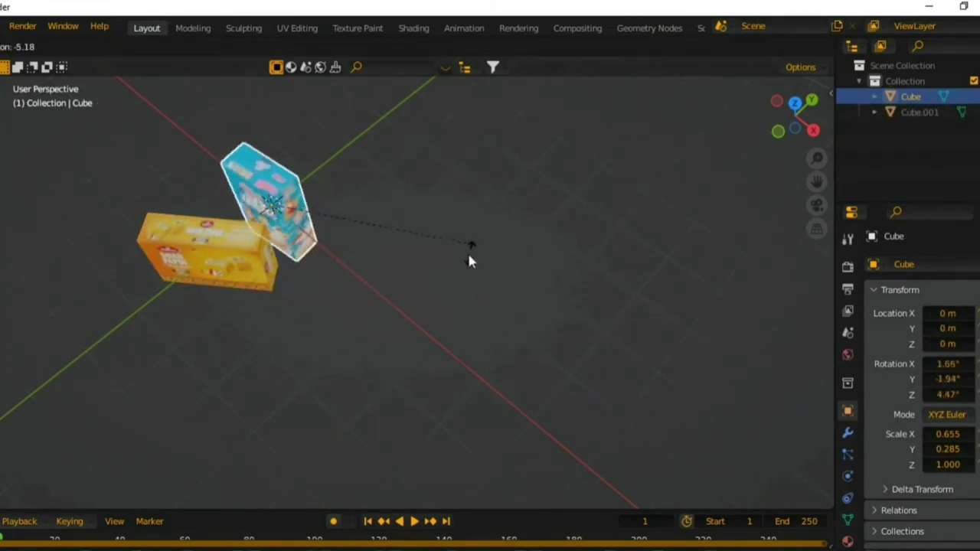
click(395, 317)
middle_drag(394, 318, 410, 225)
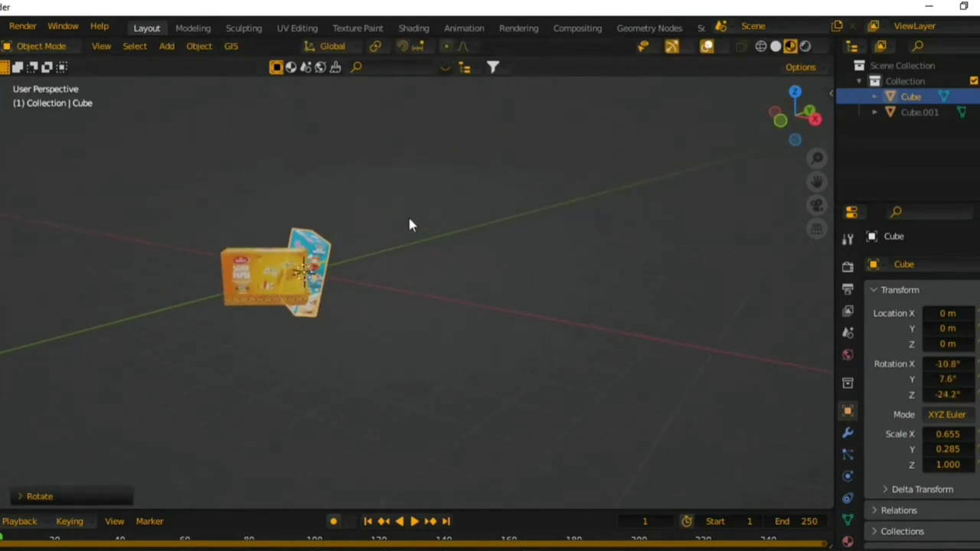
Add a camera aligned to the current view of the boxes
click(166, 45)
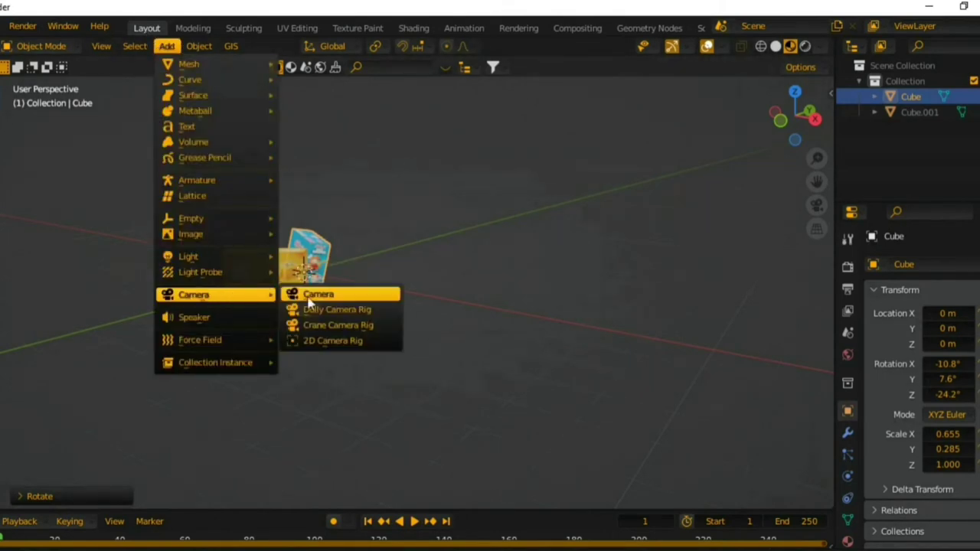
click(320, 295)
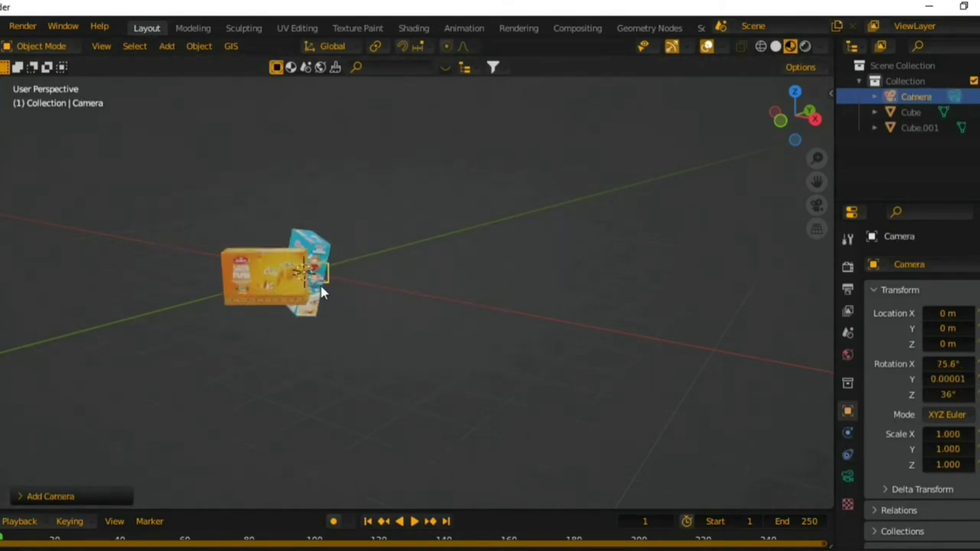
key(ctrl+alt+KP_0)
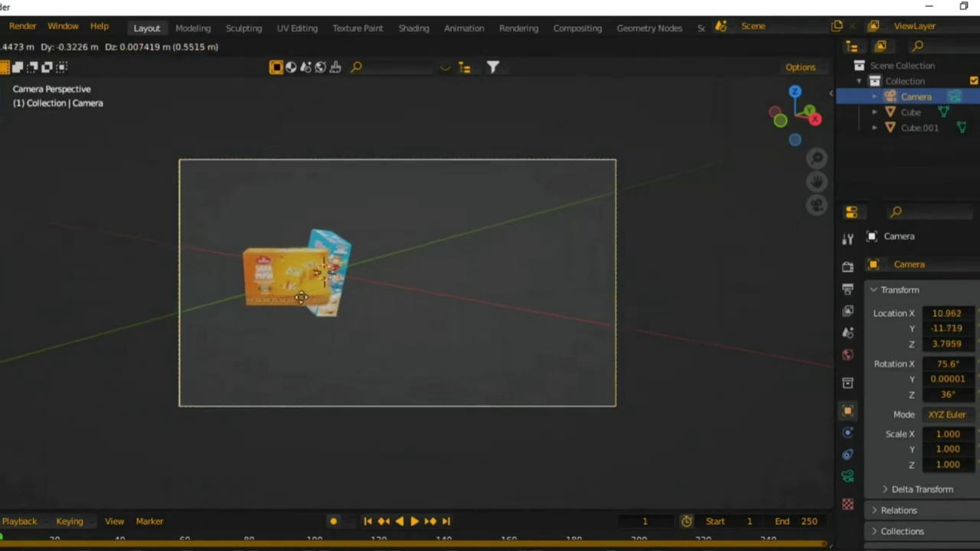
click(295, 299)
Move the blue Rice Krispies box to the right and enlarge it to Z 1.509
click(353, 268)
key(g)
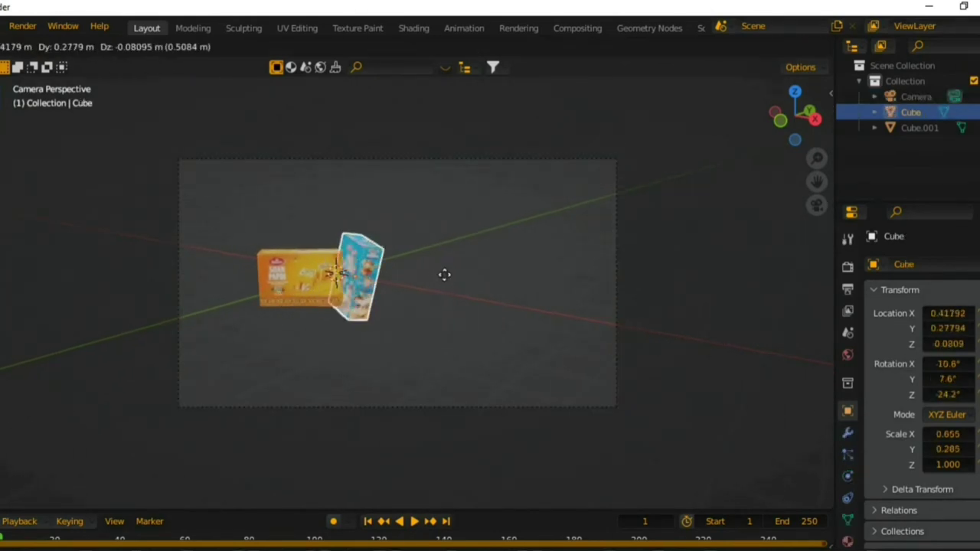
click(480, 279)
scroll(452, 299, up, 2)
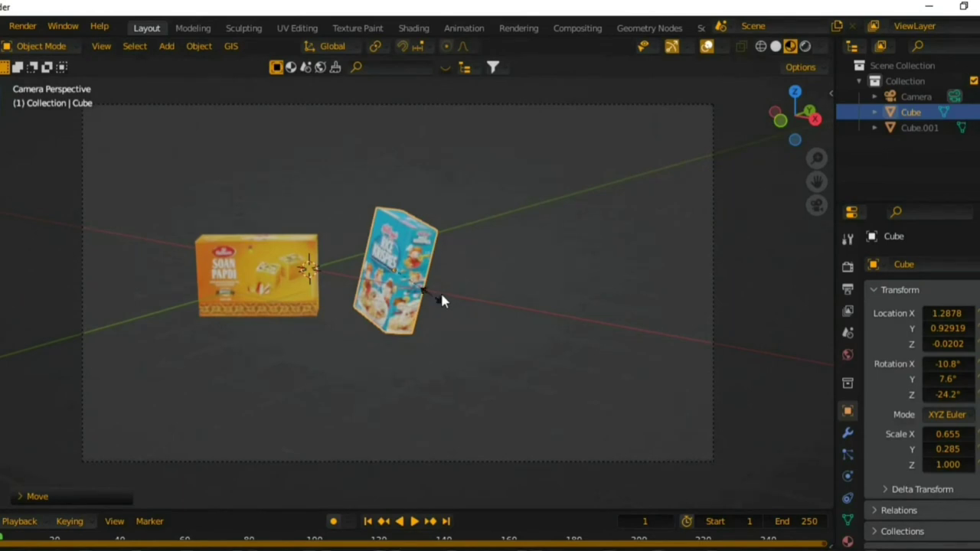
key(s)
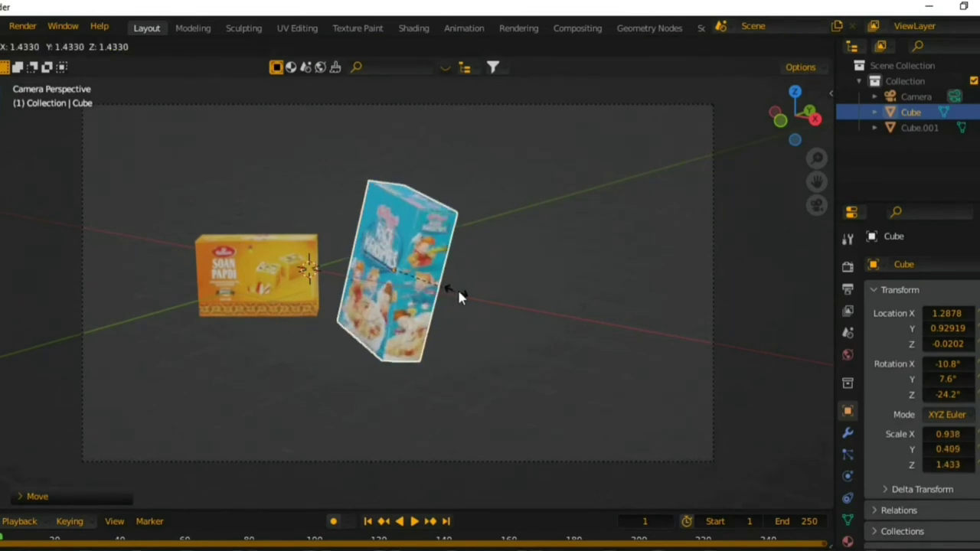
click(457, 289)
key(g)
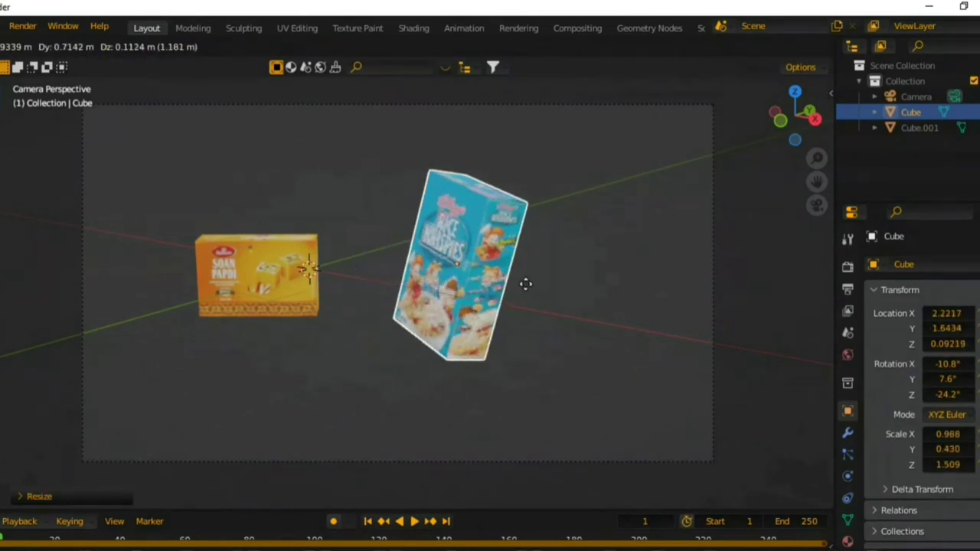
click(528, 284)
Enlarge the Soan Papdi box to Z 1.470
click(310, 287)
key(s)
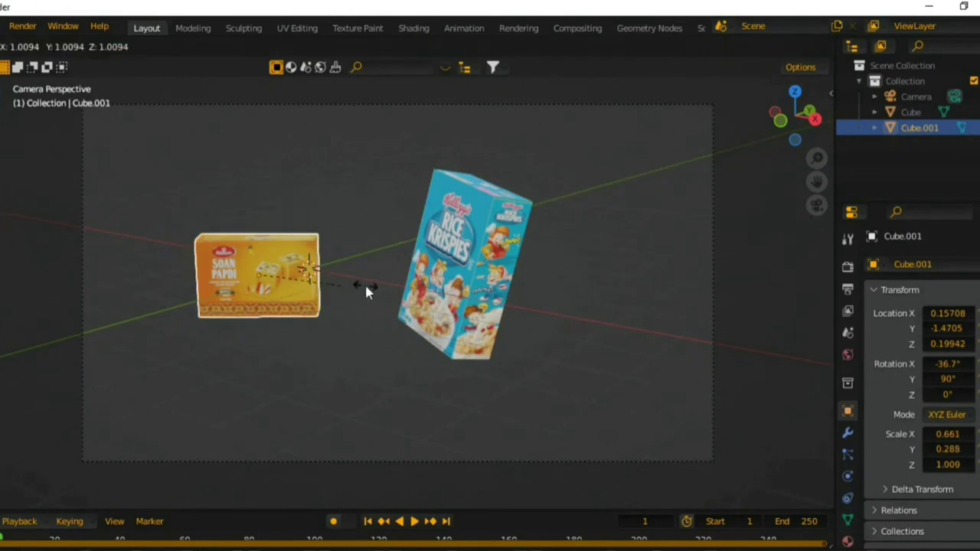
click(378, 283)
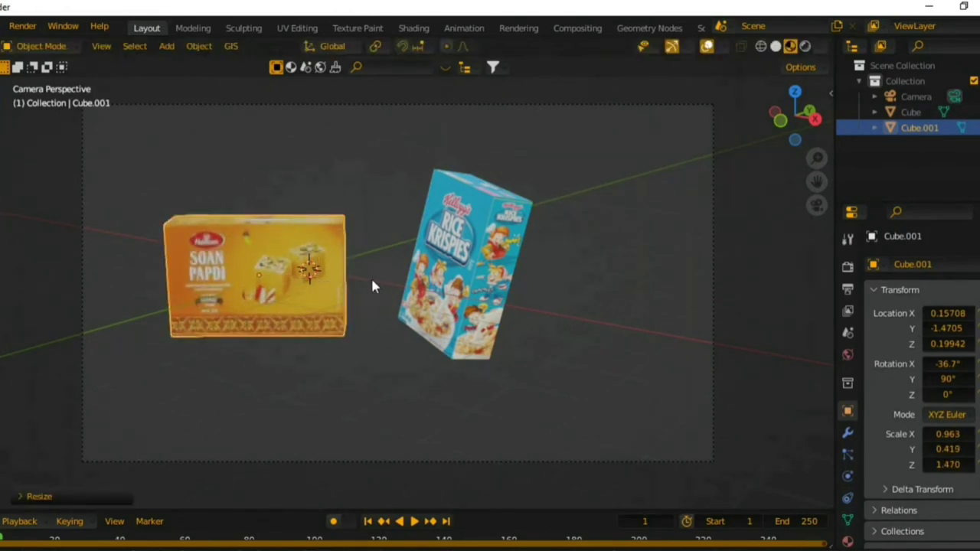
click(167, 46)
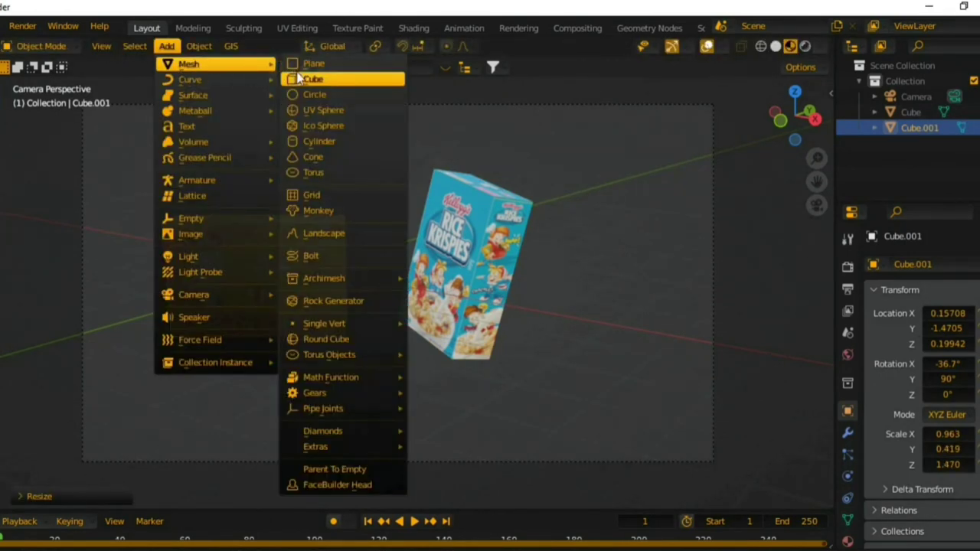
Add a plane and scale it up to 8.773
click(314, 65)
scroll(414, 351, down, 2)
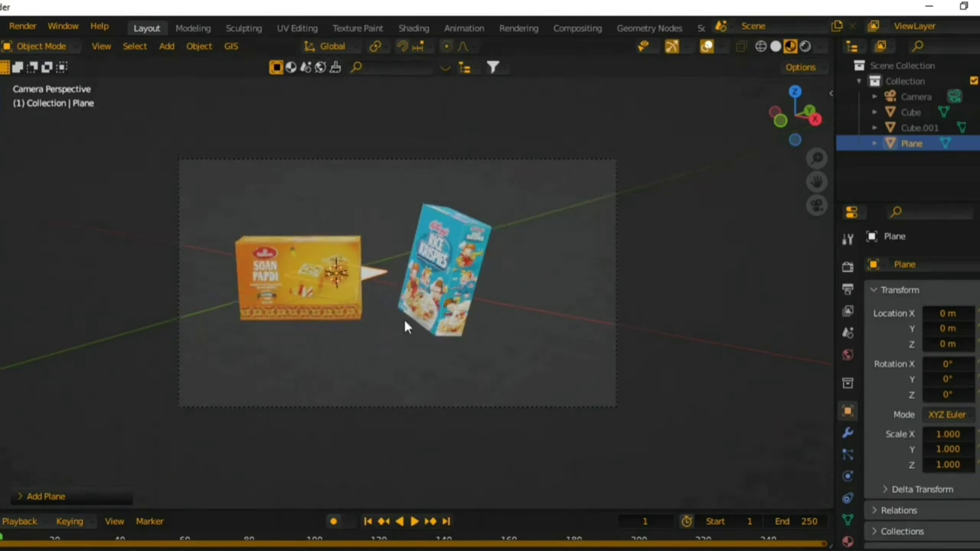
key(s)
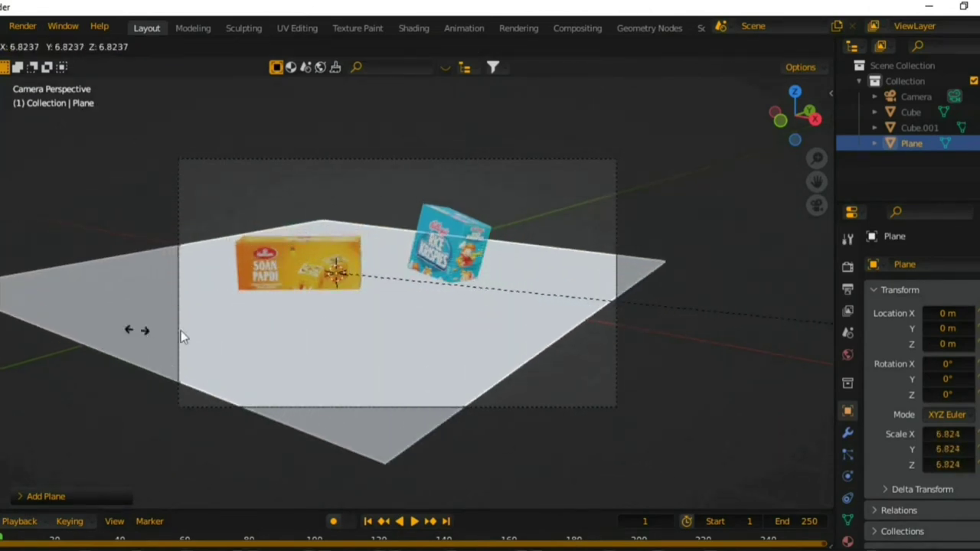
click(187, 332)
Lower the plane along Z to -1.4394 so it sits beneath the boxes
key(g)
key(z)
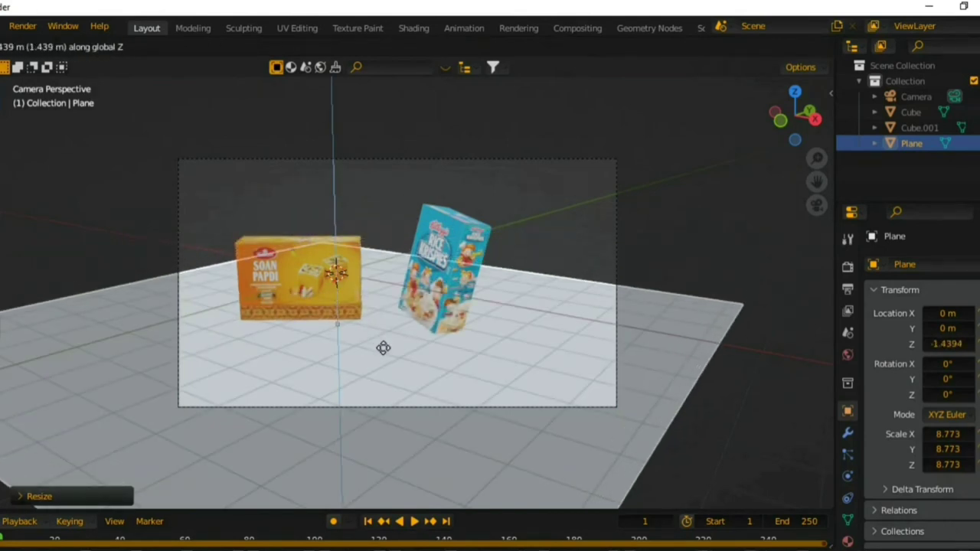
click(383, 349)
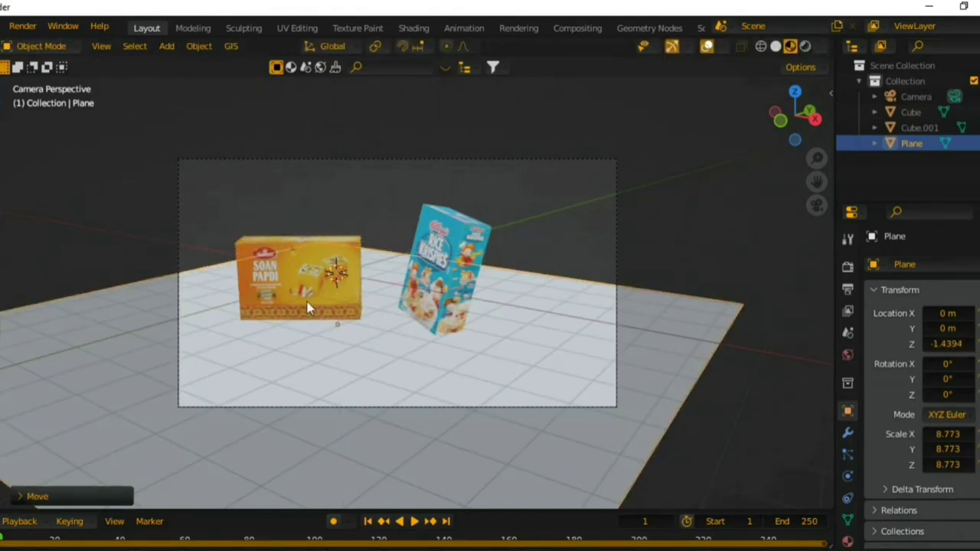
middle_drag(309, 306, 284, 296)
Extrude the floor plane's two back corner edges upward into tall walls
key(Tab)
scroll(251, 268, down, 3)
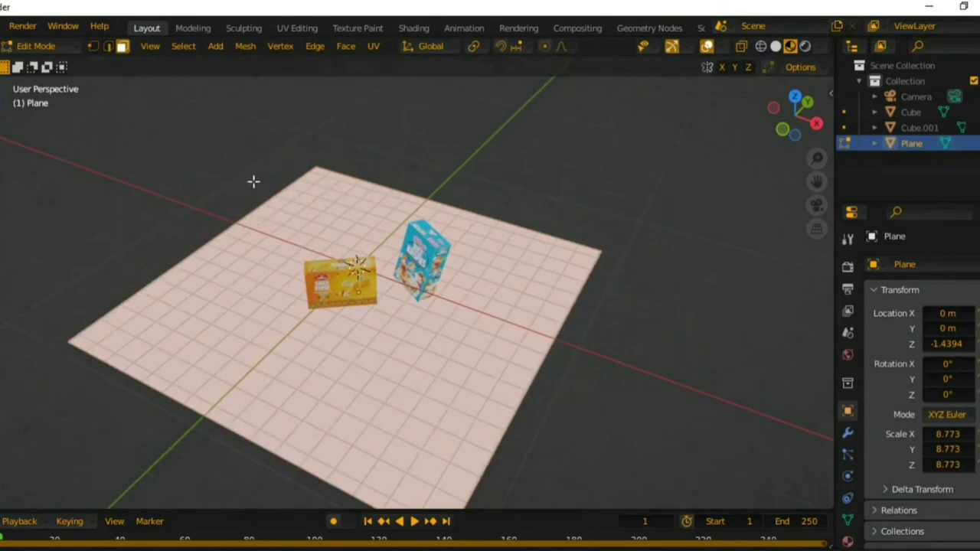
drag(48, 251, 197, 305)
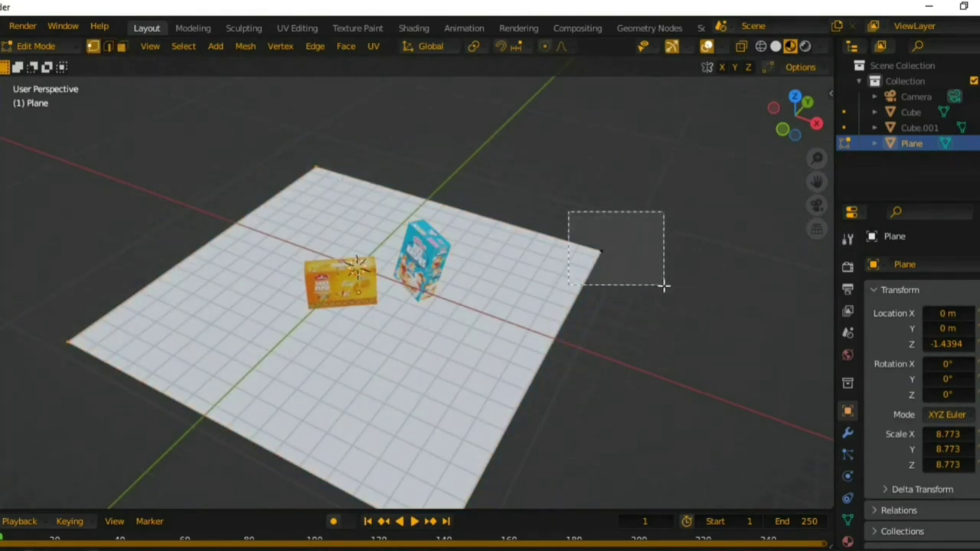
drag(569, 212, 664, 287)
key(e)
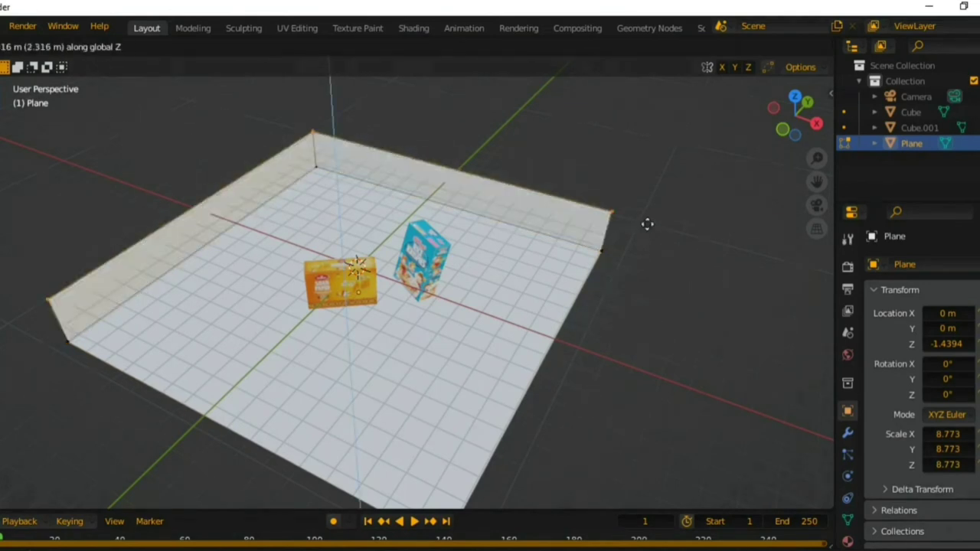
click(626, 107)
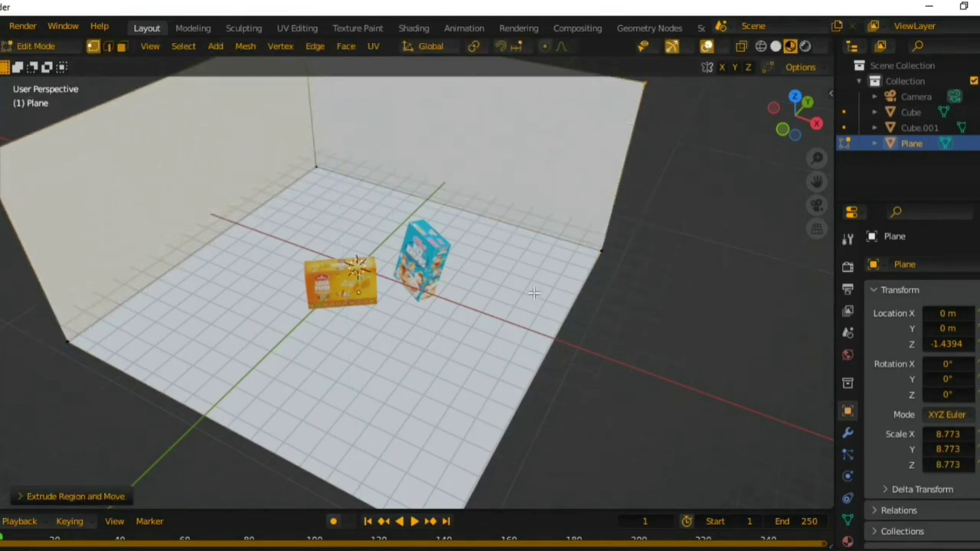
key(Tab)
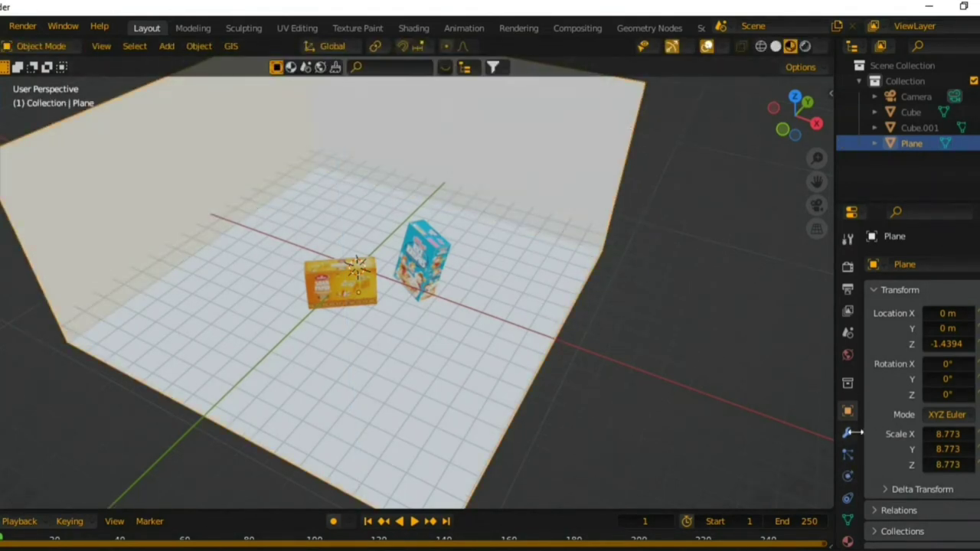
Add a Subdivision Surface modifier to the backdrop with viewport level 4
click(849, 433)
click(920, 265)
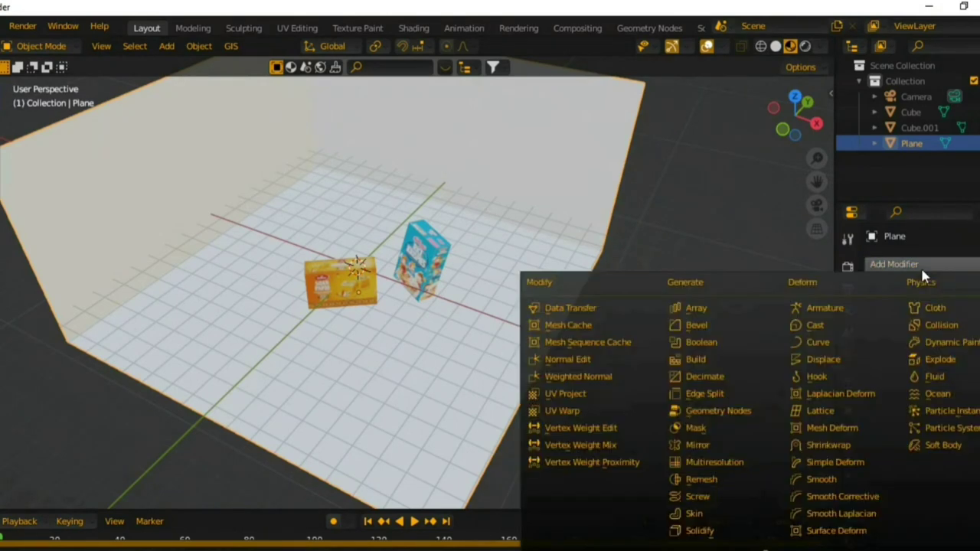
scroll(712, 502, down, 2)
click(712, 523)
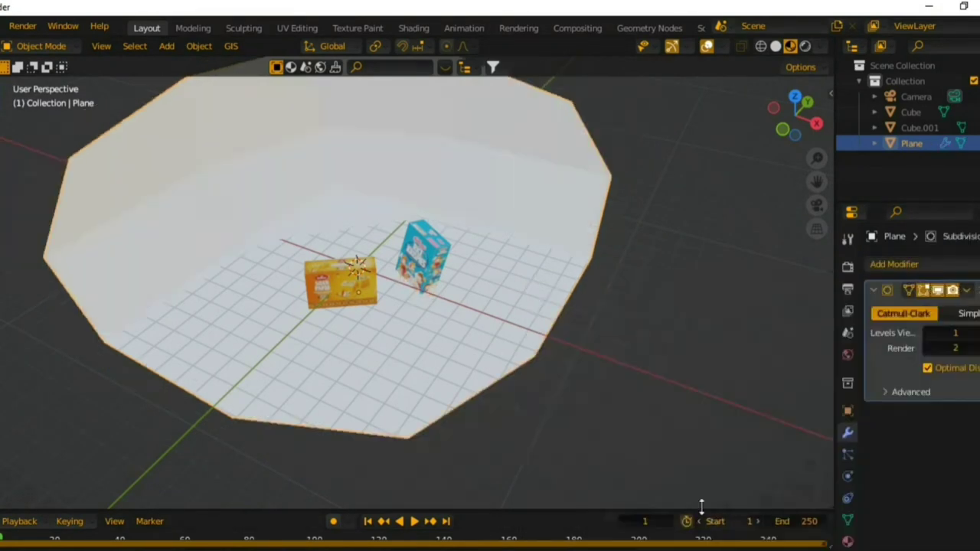
middle_drag(648, 335, 811, 360)
click(963, 333)
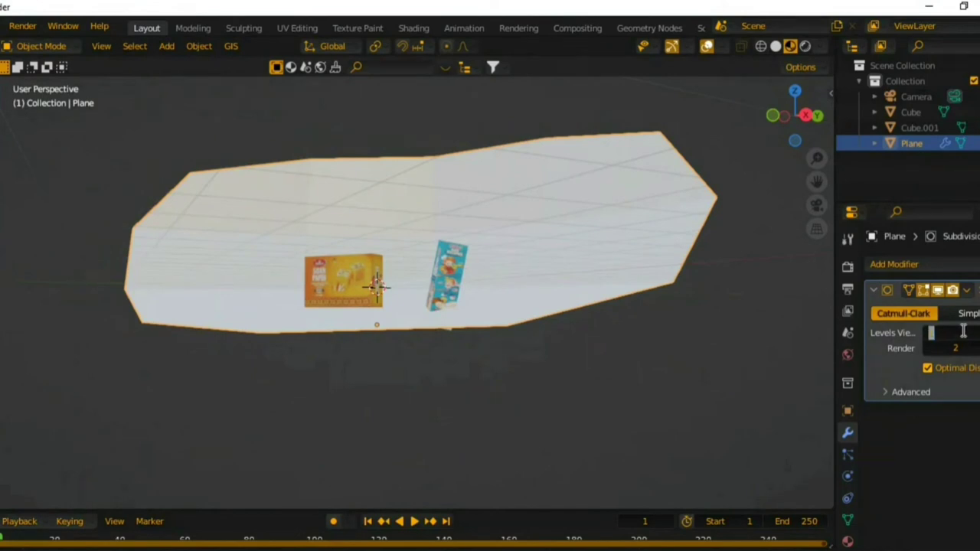
text(4)
key(Return)
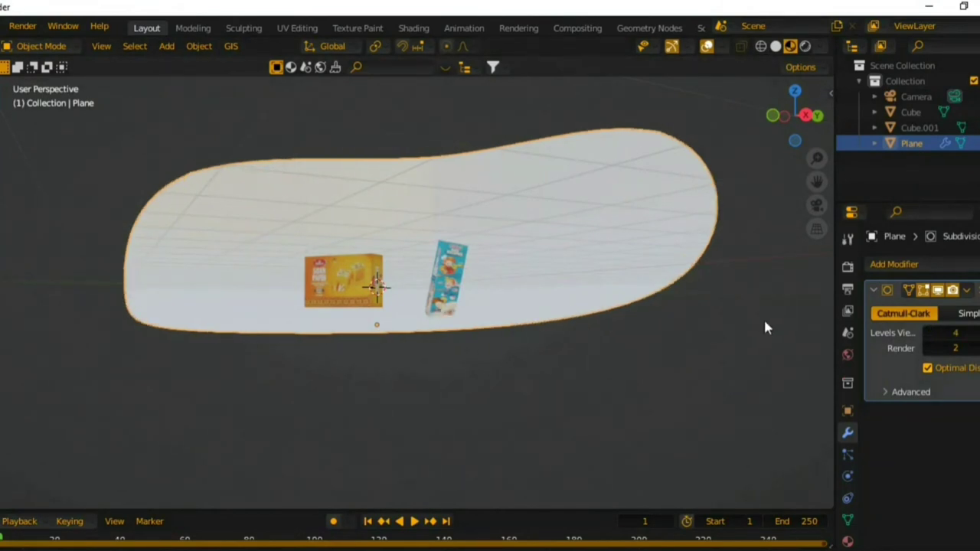
mouse_move(766, 326)
middle_down()
mouse_move(604, 366)
mouse_move(774, 379)
mouse_move(798, 367)
middle_up()
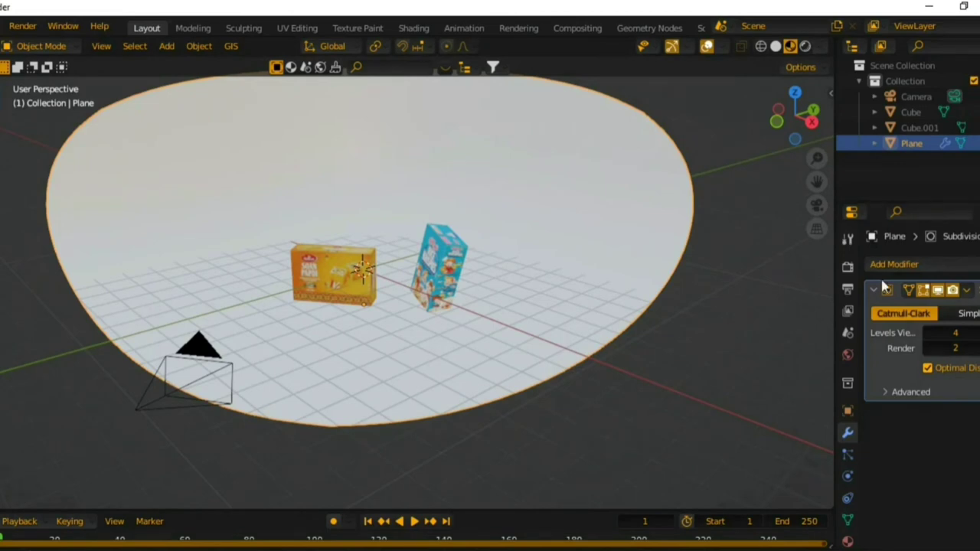
Look through the scene camera with its frame filling the viewport
key(KP_0)
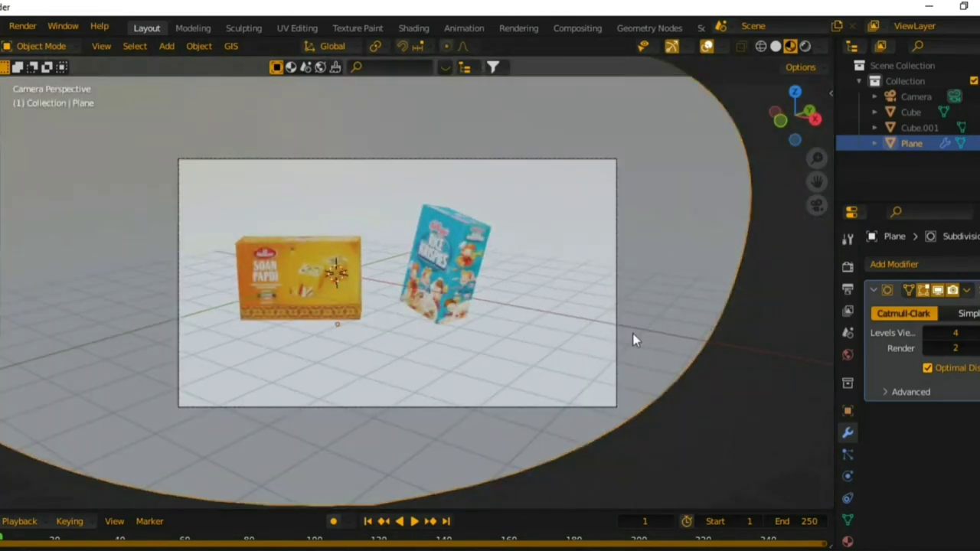
key(Home)
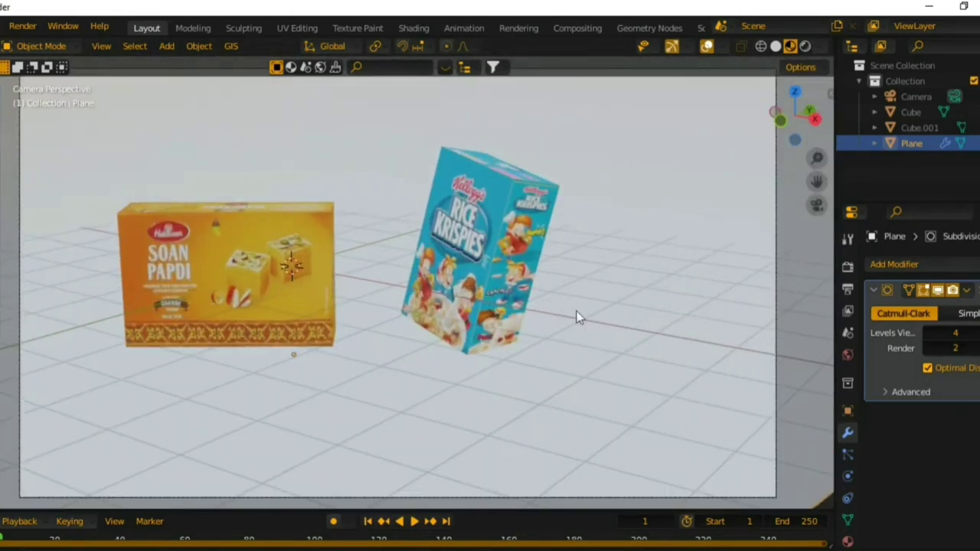
click(966, 294)
Apply the subdivision modifier and create a new material for the backdrop
click(930, 310)
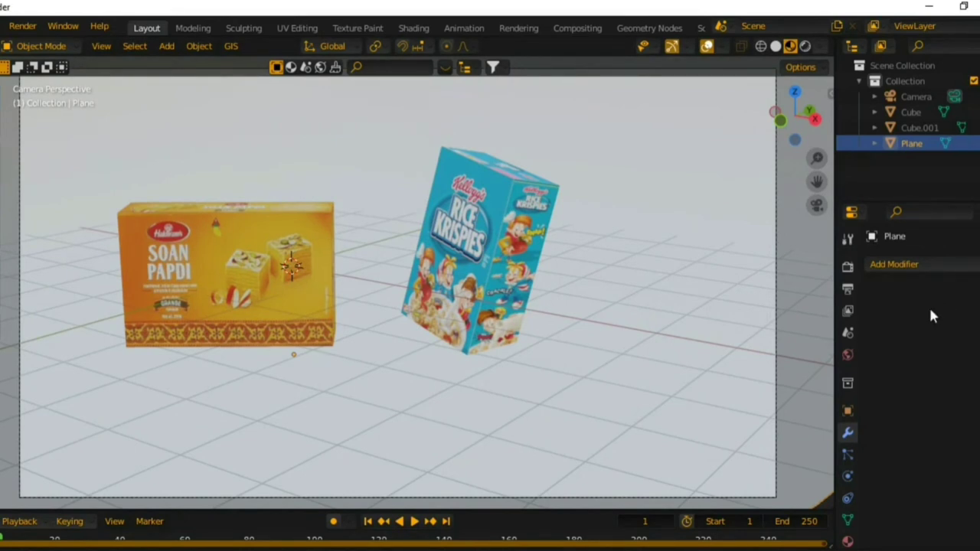
click(848, 542)
click(966, 332)
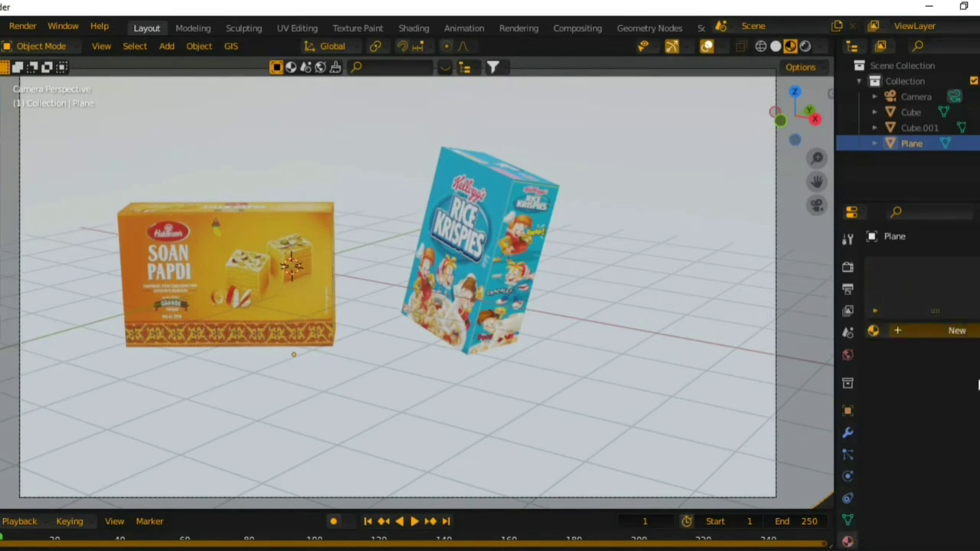
click(955, 332)
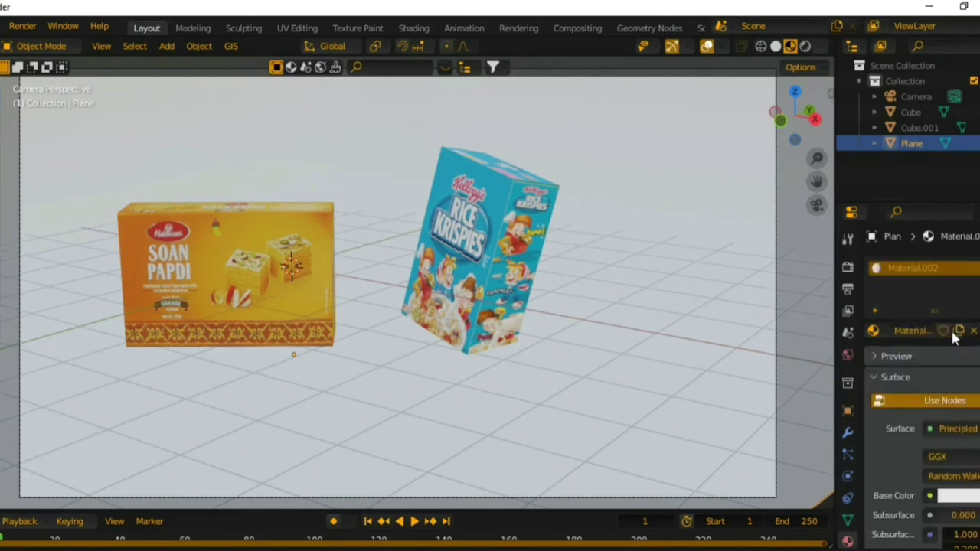
Darken the base colour to near black, set roughness 1.000, and preview in Rendered shading
click(962, 496)
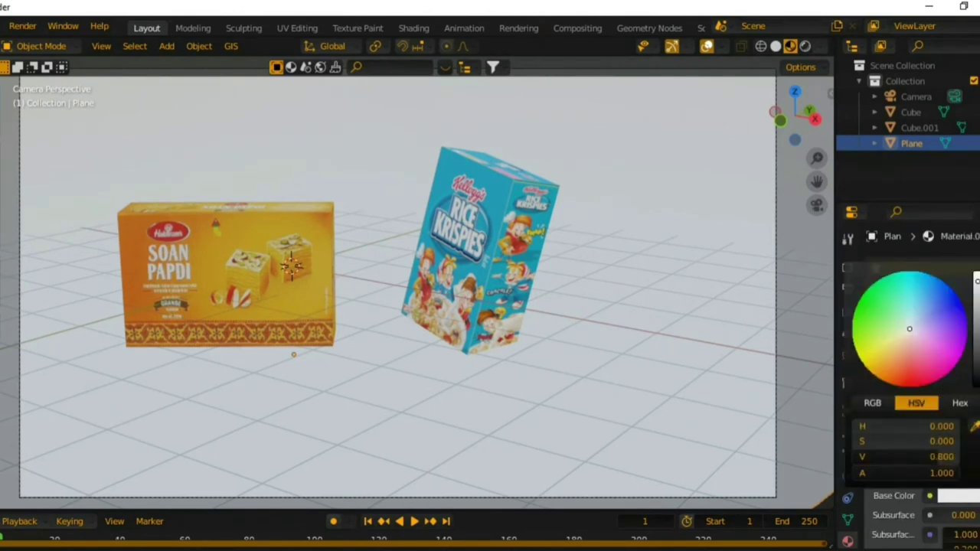
drag(977, 282, 977, 375)
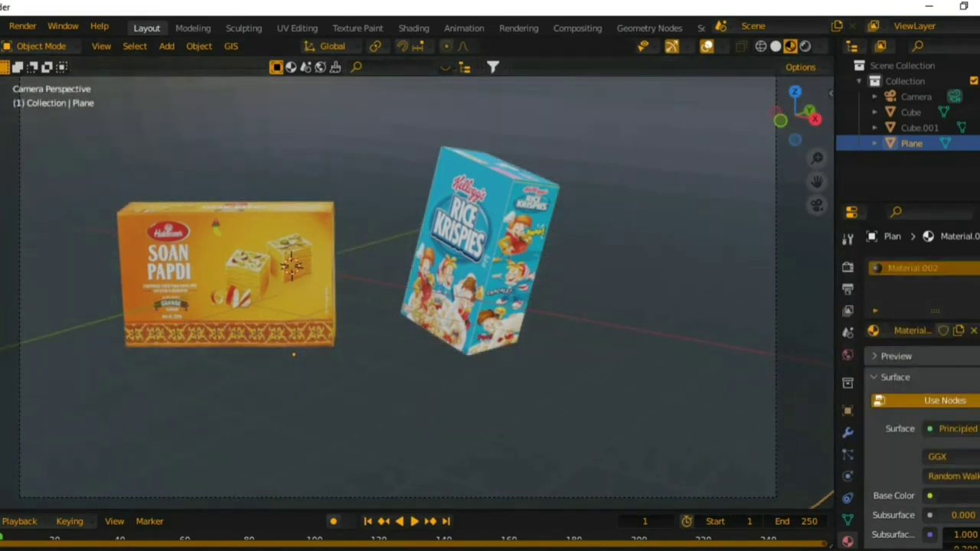
scroll(953, 459, down, 5)
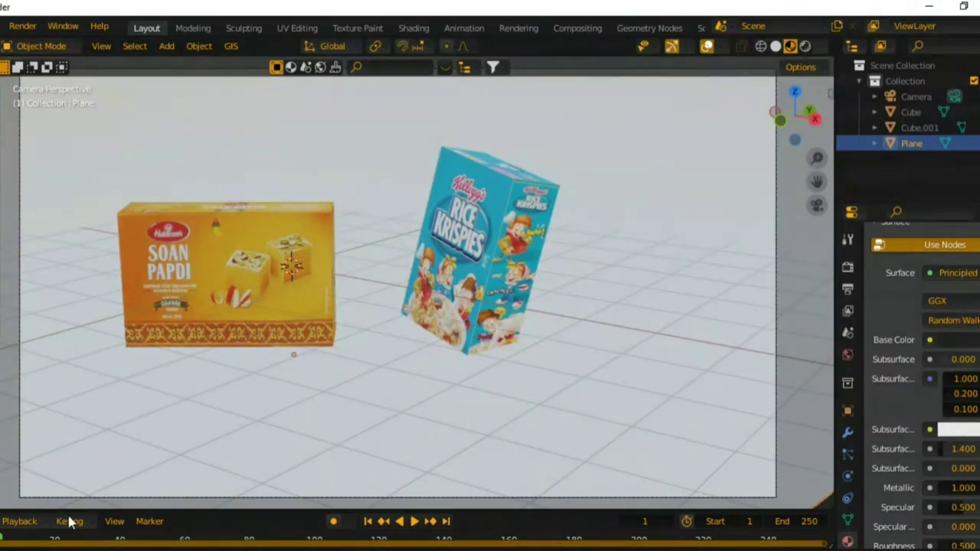
scroll(955, 507, down, 1)
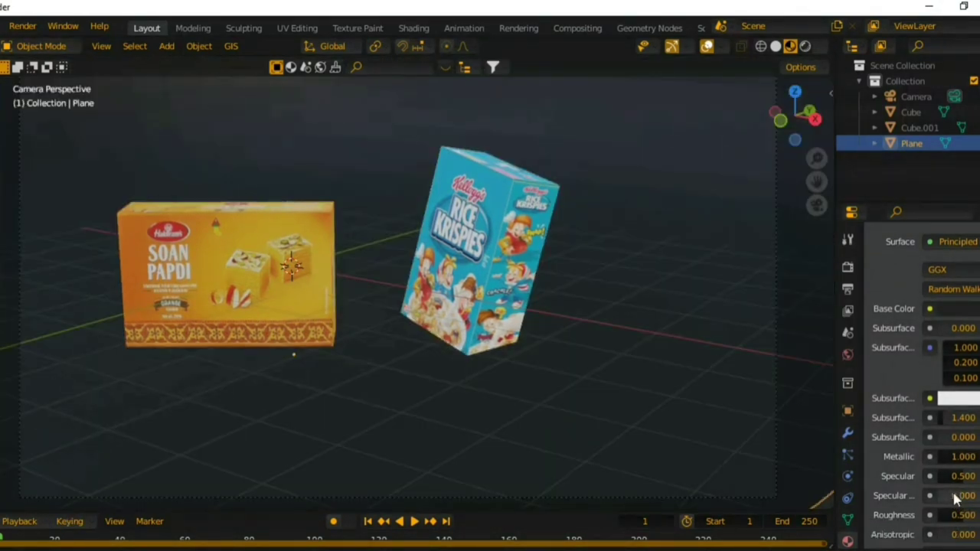
drag(956, 515, 977, 514)
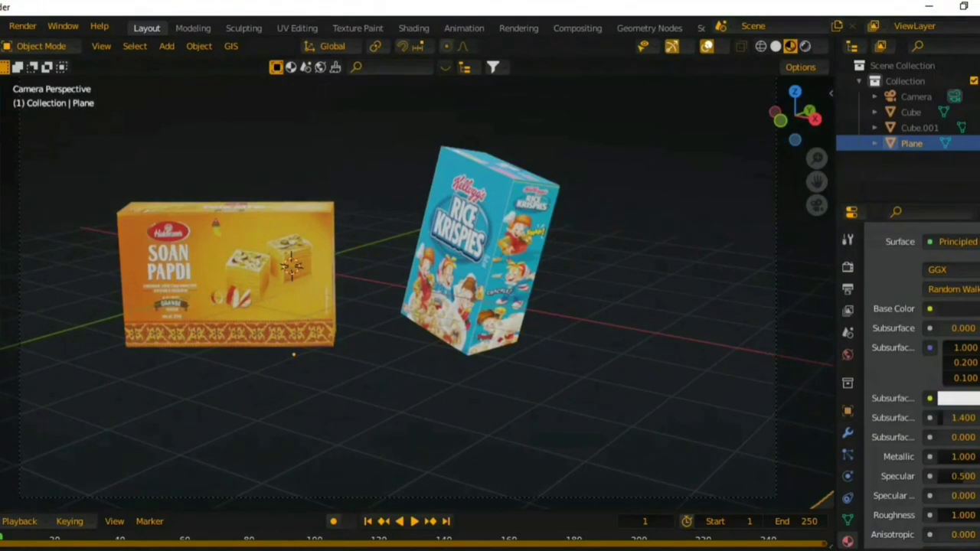
click(805, 49)
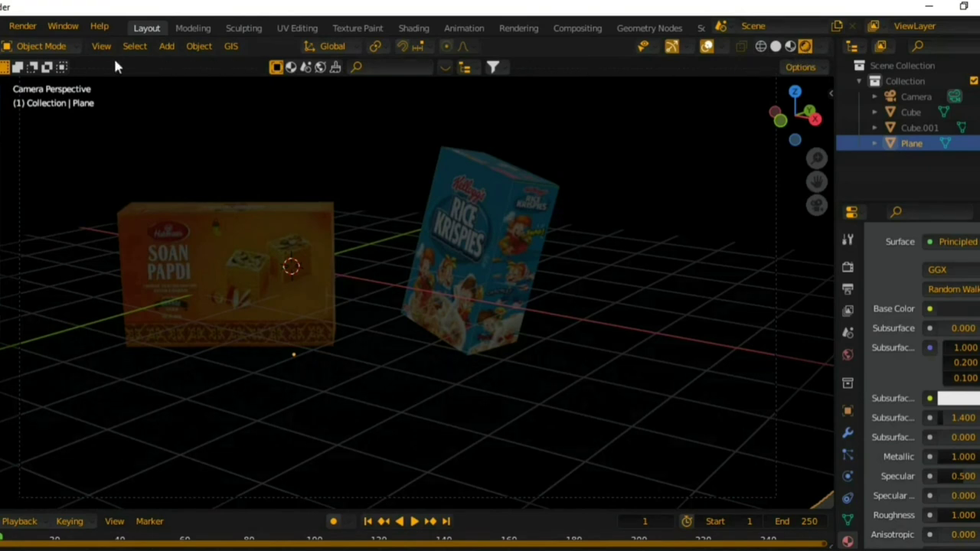
Add an area light, scale it up, and raise it above the boxes
click(166, 46)
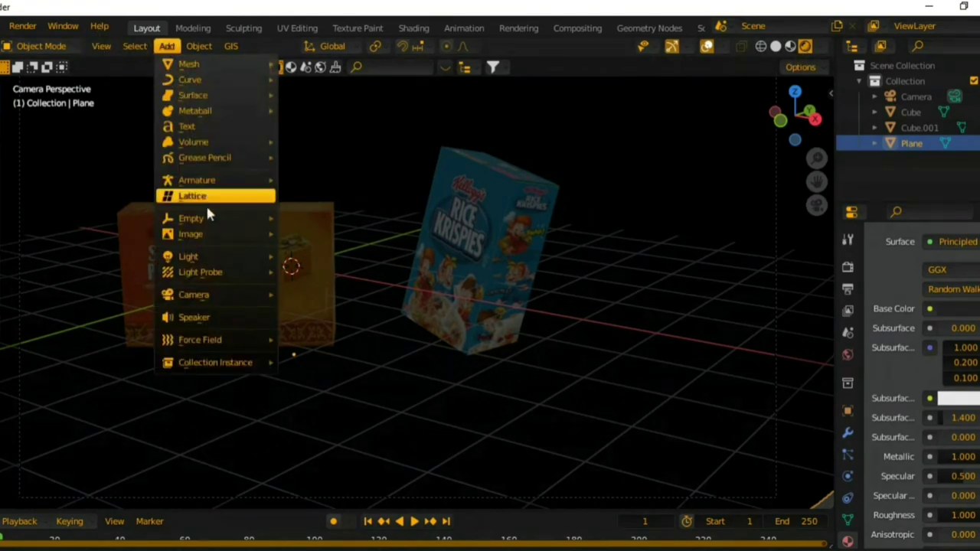
mouse_move(216, 257)
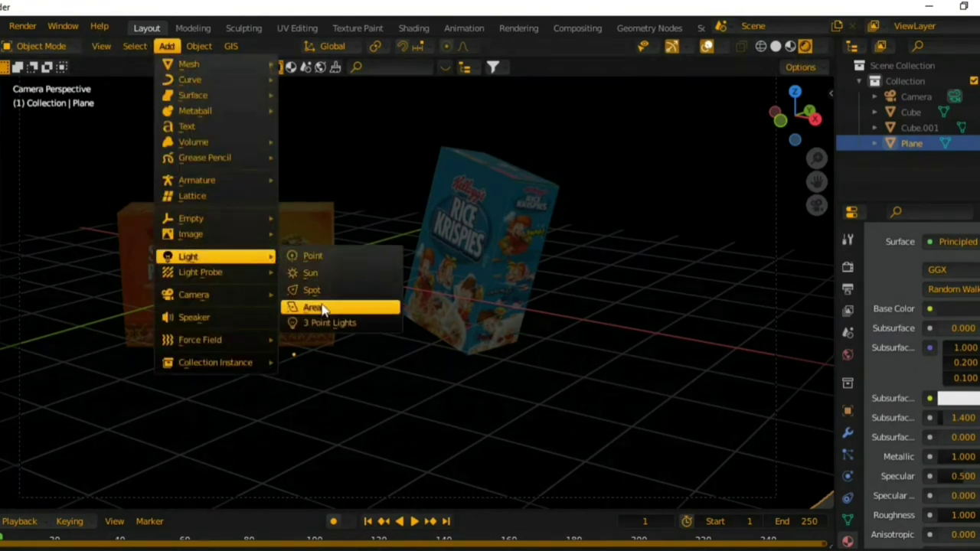
click(328, 305)
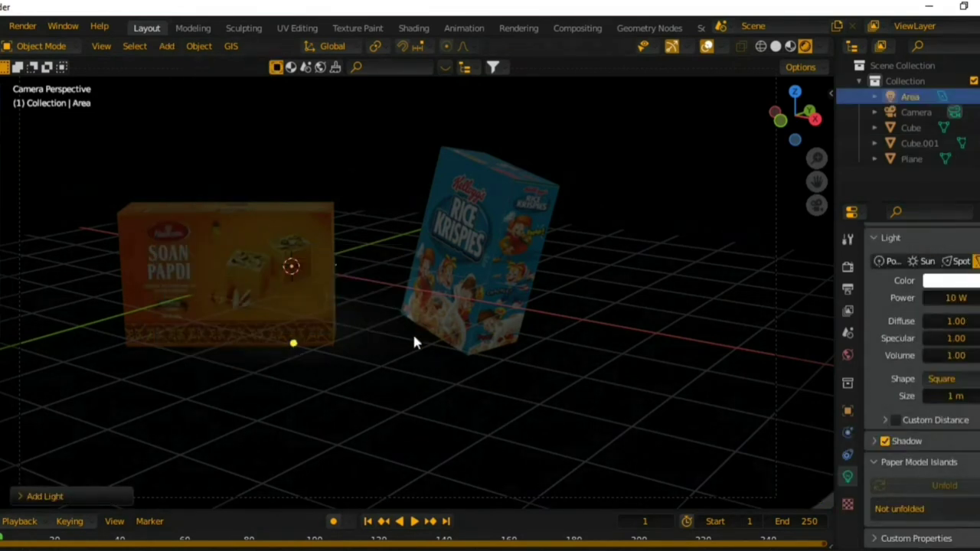
key(s)
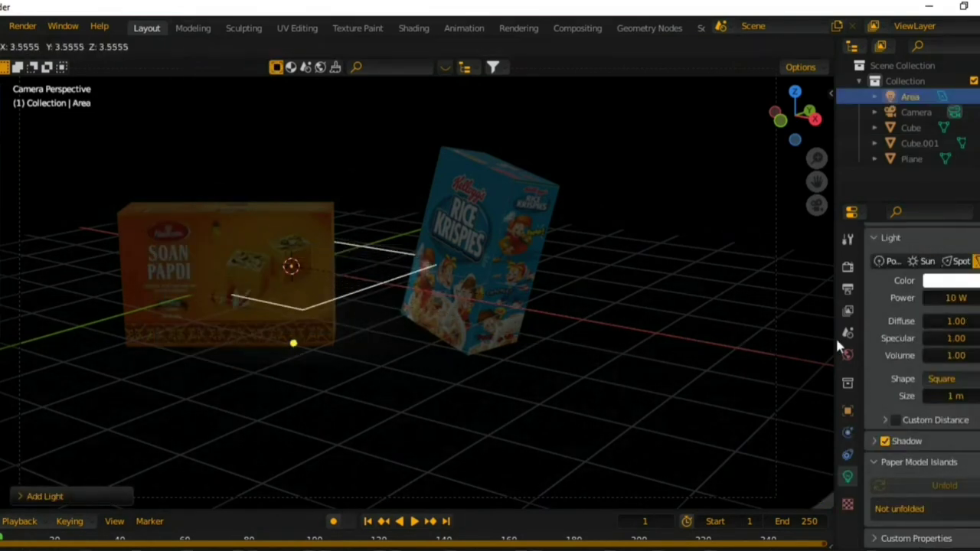
click(115, 354)
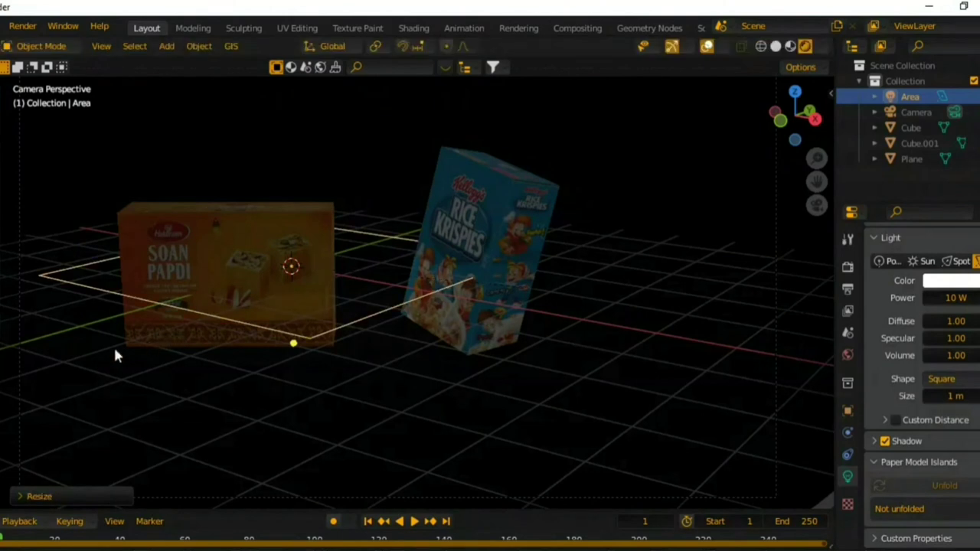
key(g)
key(z)
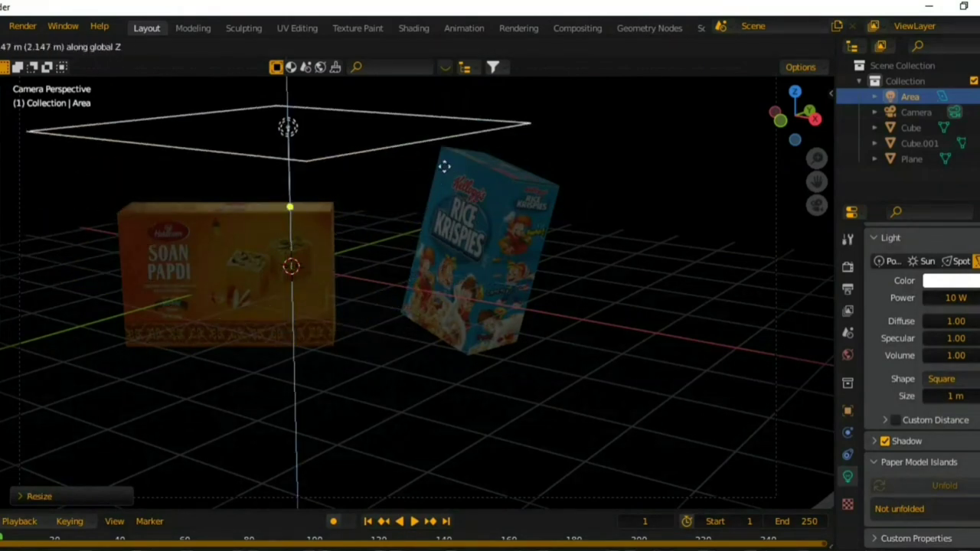
click(454, 127)
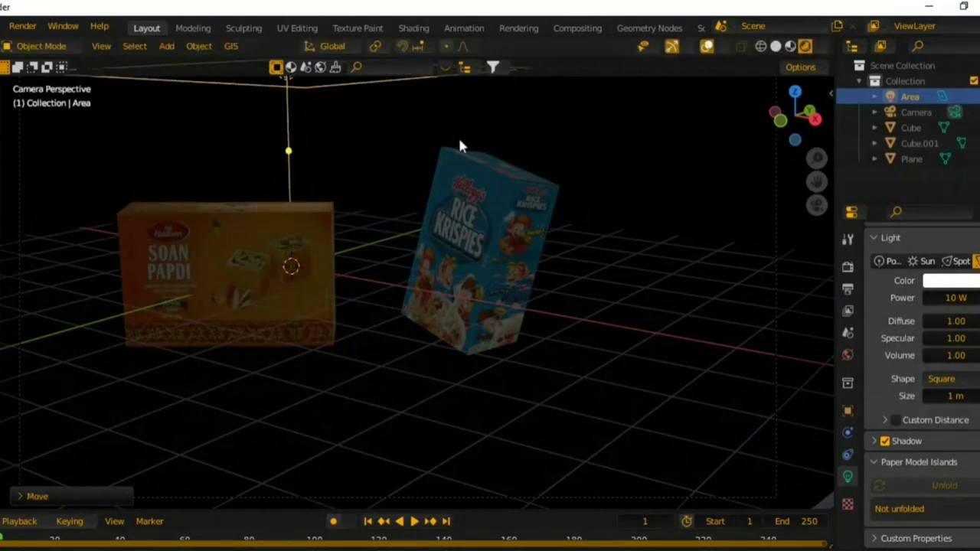
Reposition the area light, set its power to 1000 W, and scale it wider
scroll(459, 145, down, 3)
key(g)
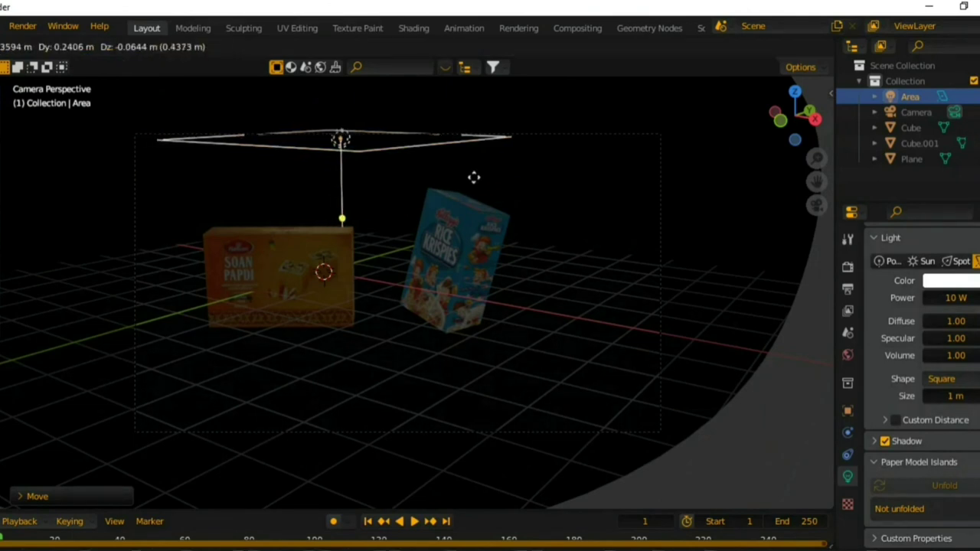
click(476, 178)
click(949, 321)
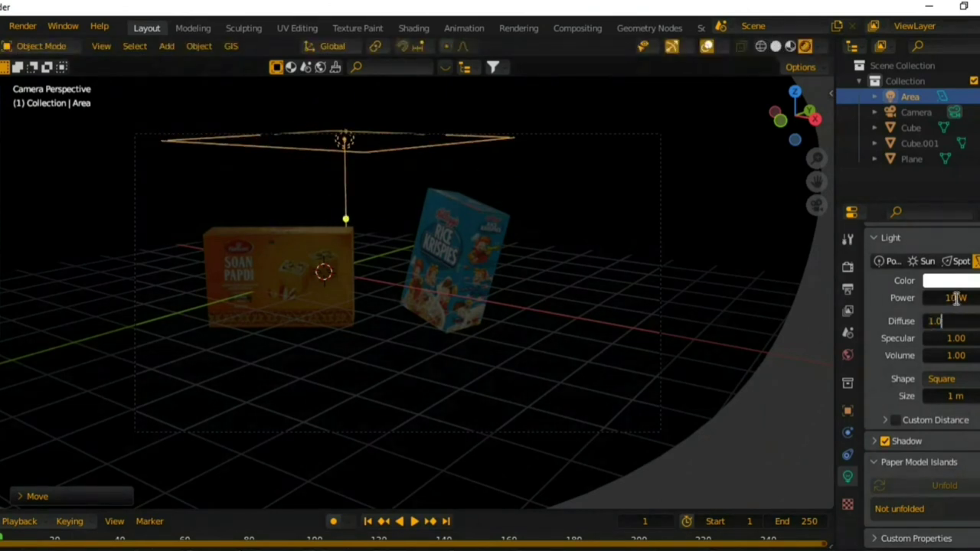
double_click(955, 298)
text(1000)
key(Return)
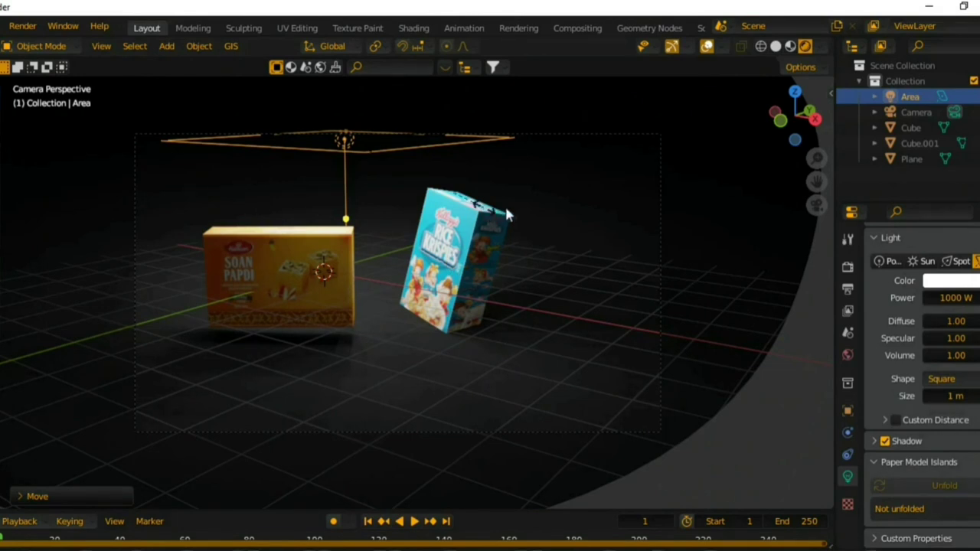
key(s)
click(652, 197)
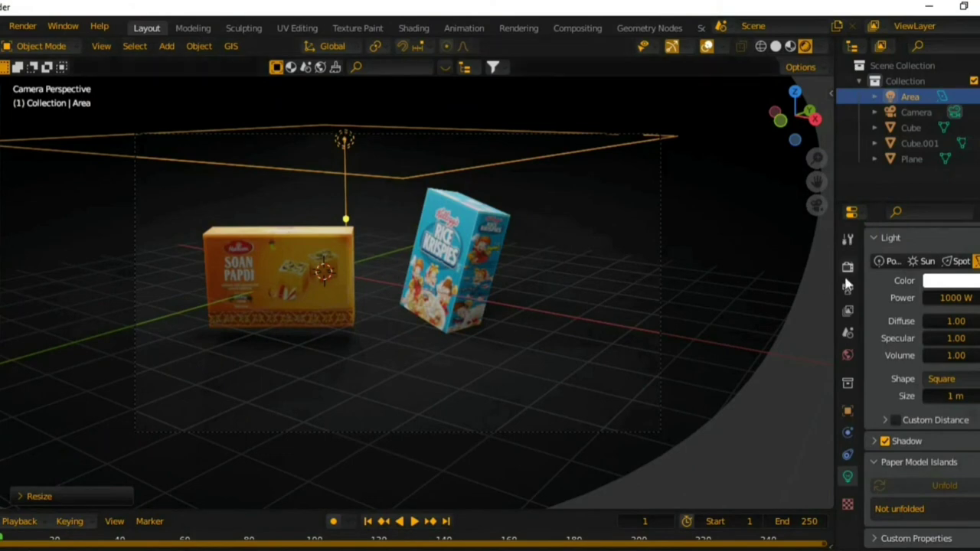
Lift the Rice Krispies box about 1 m and rotate it -138.86° on Z
click(458, 277)
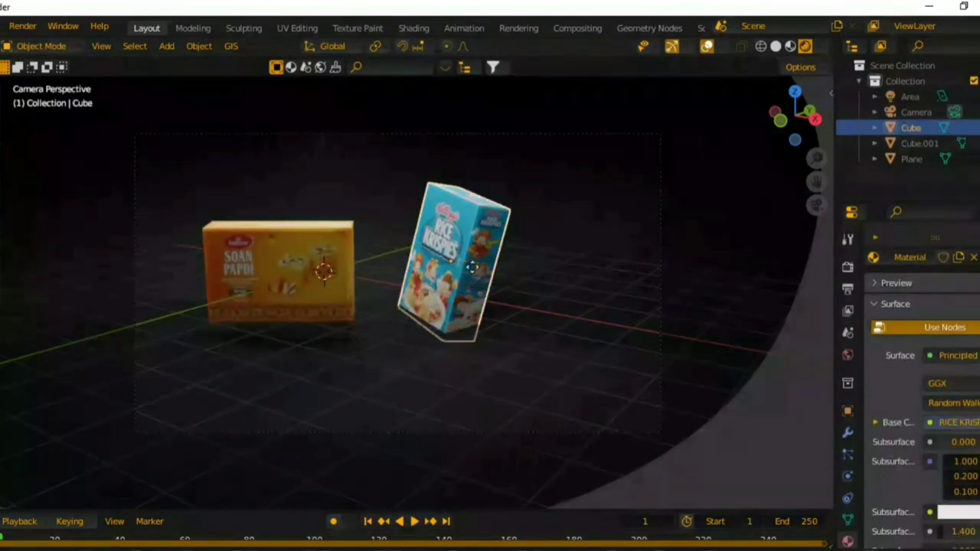
key(g)
key(z)
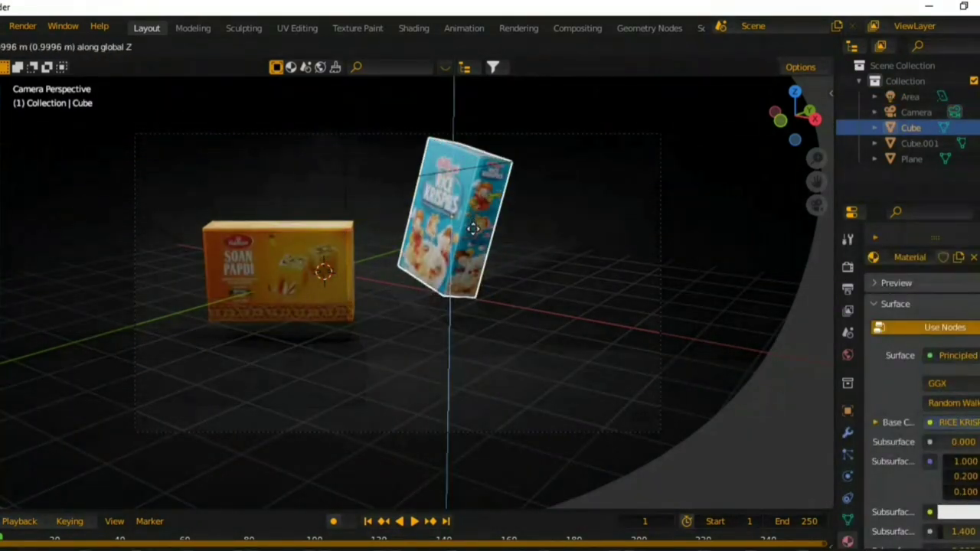
click(494, 226)
key(r)
key(z)
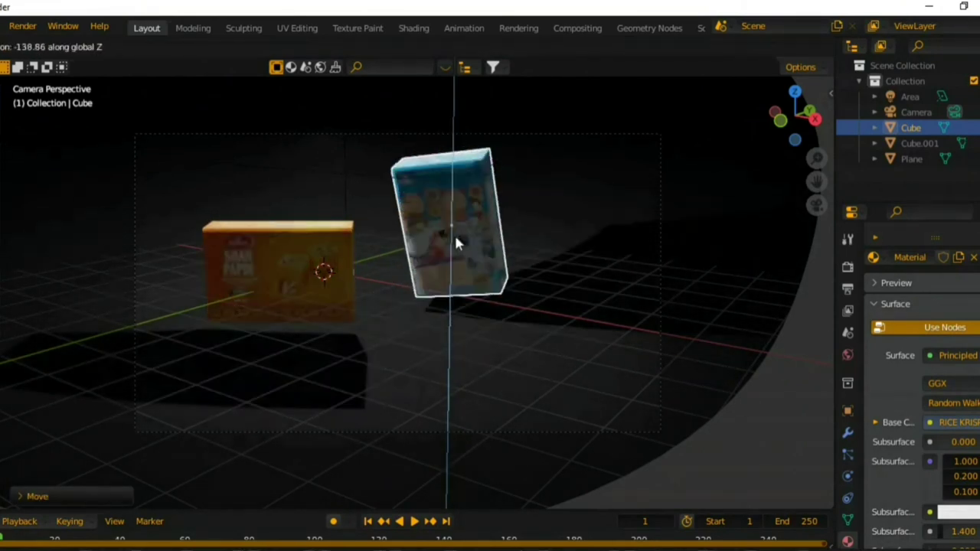
click(618, 363)
Raise the camera along Z to reframe both boxes
click(336, 283)
key(r)
key(z)
key(Escape)
click(663, 346)
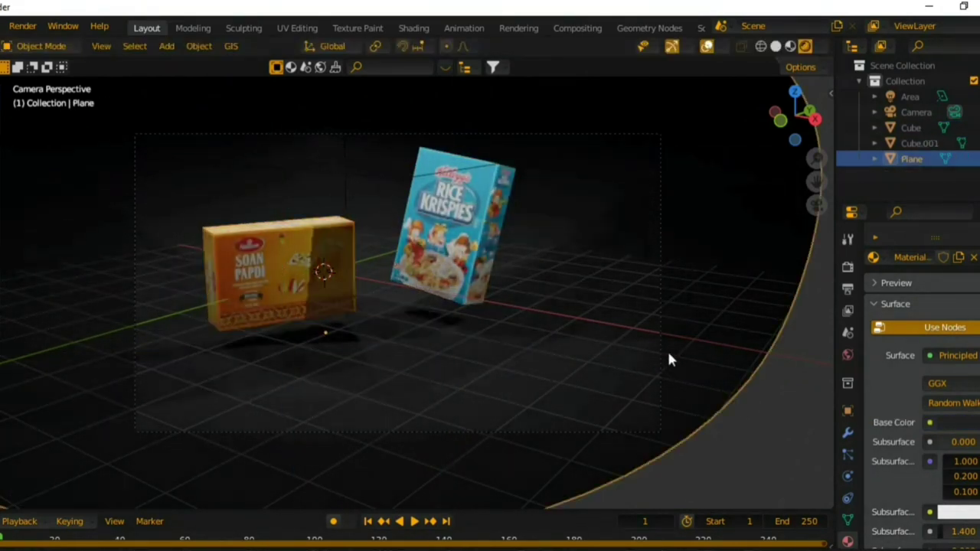
shift+click(661, 344)
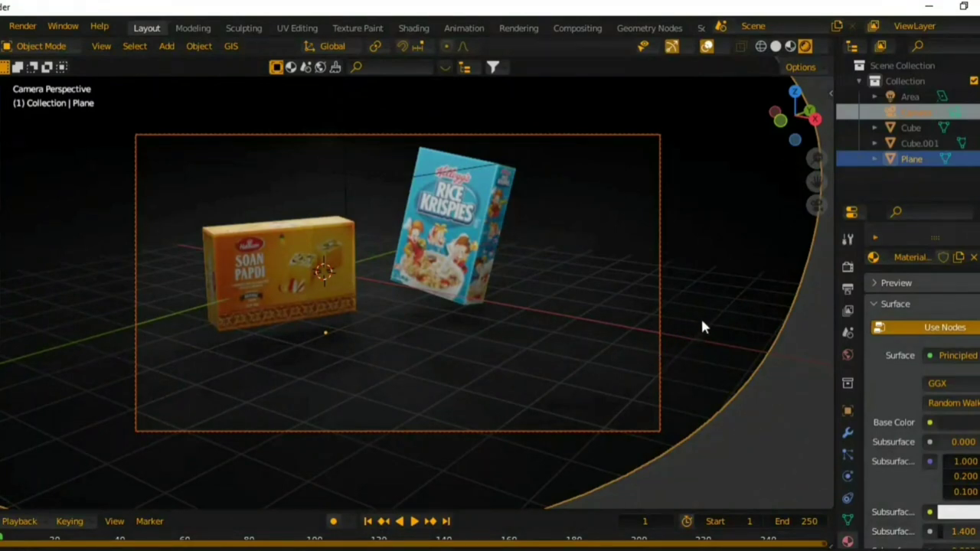
click(658, 338)
key(g)
key(z)
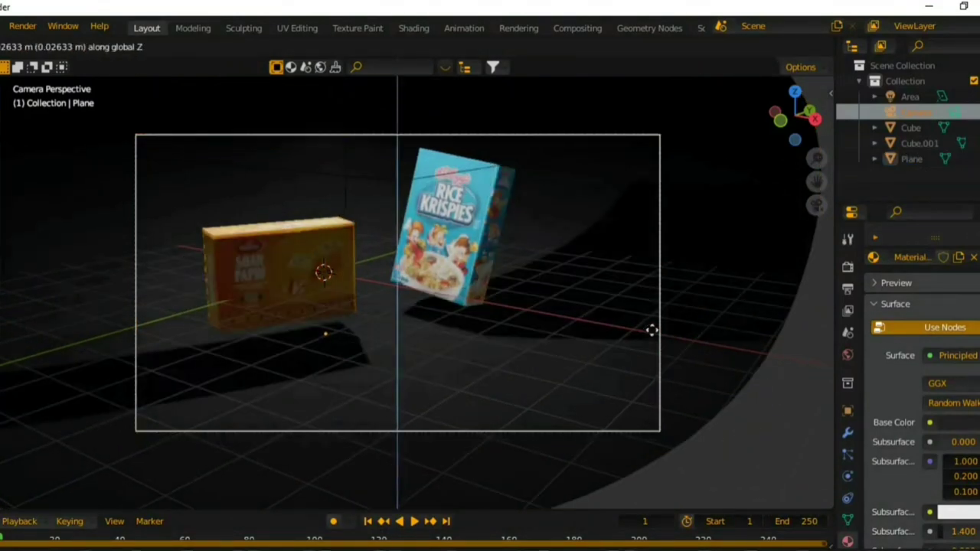
click(647, 262)
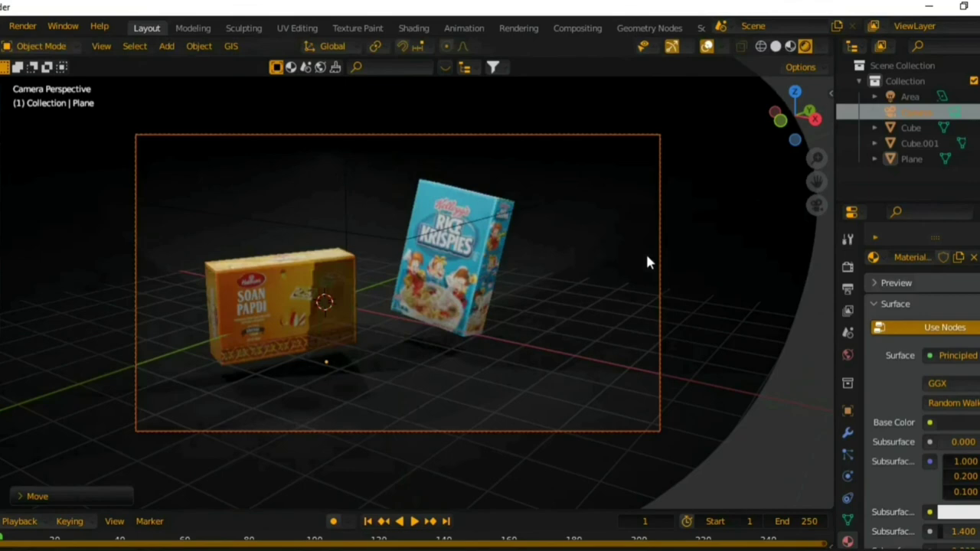
Switch the render engine to Cycles with 50 render samples
click(848, 267)
scroll(940, 305, up, 3)
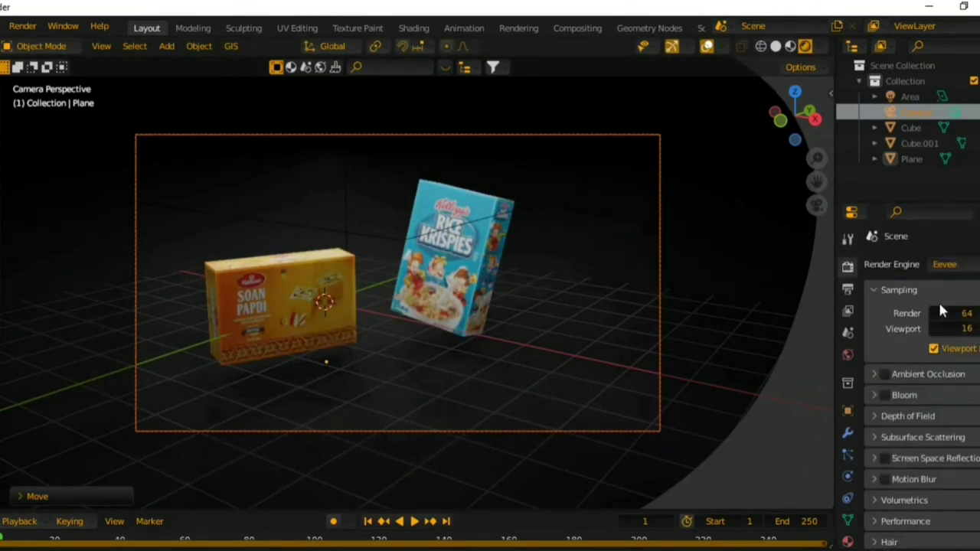
click(947, 265)
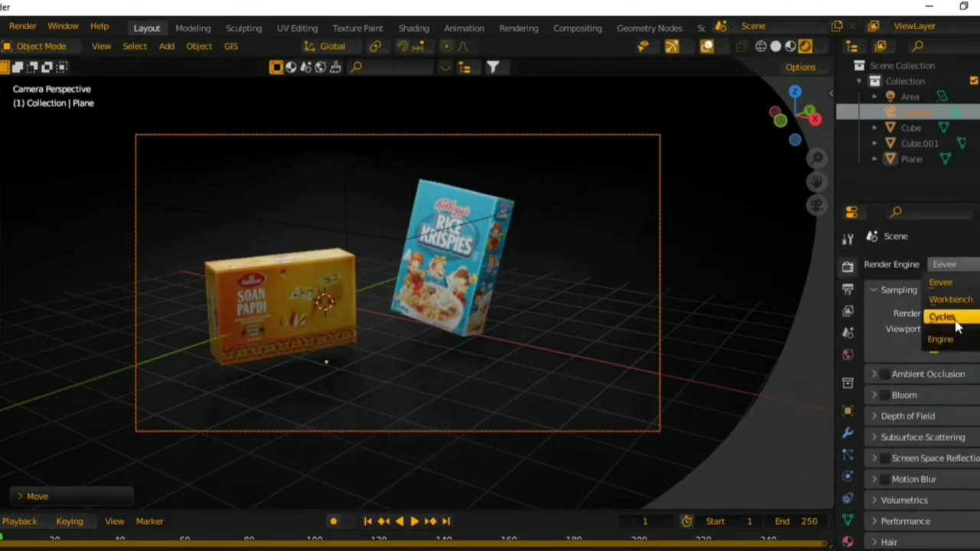
click(956, 327)
click(953, 510)
text(50)
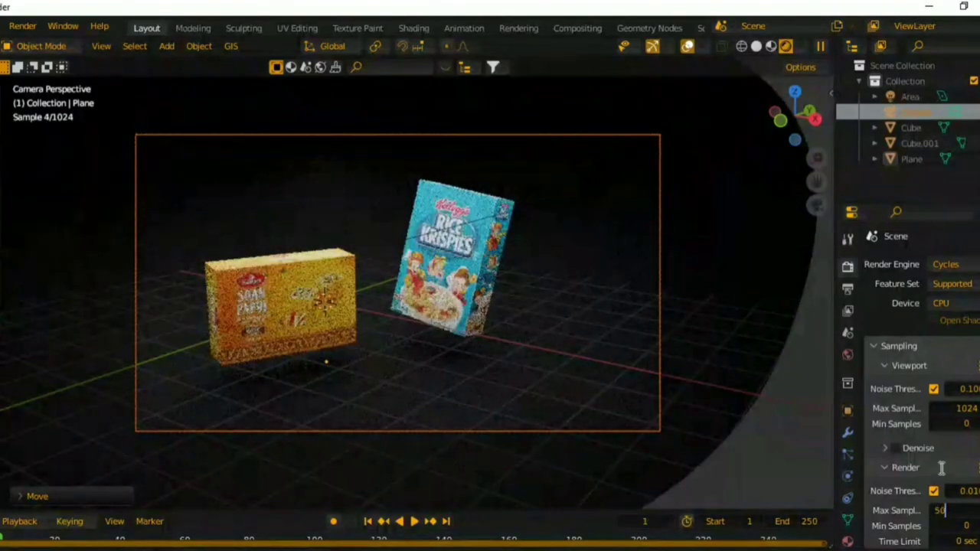
key(Return)
Set viewport samples to 10 and enable viewport denoising
scroll(919, 498, down, 2)
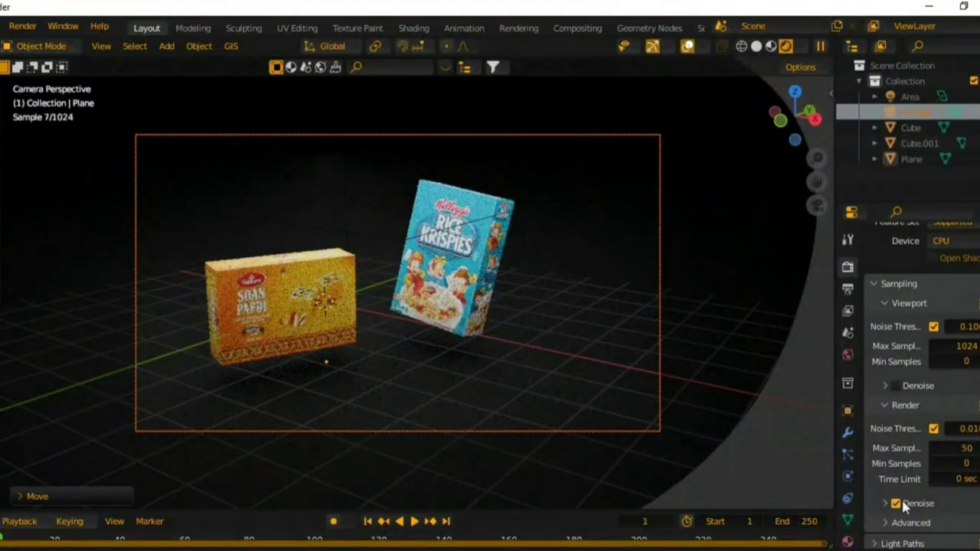
click(968, 346)
text(20)
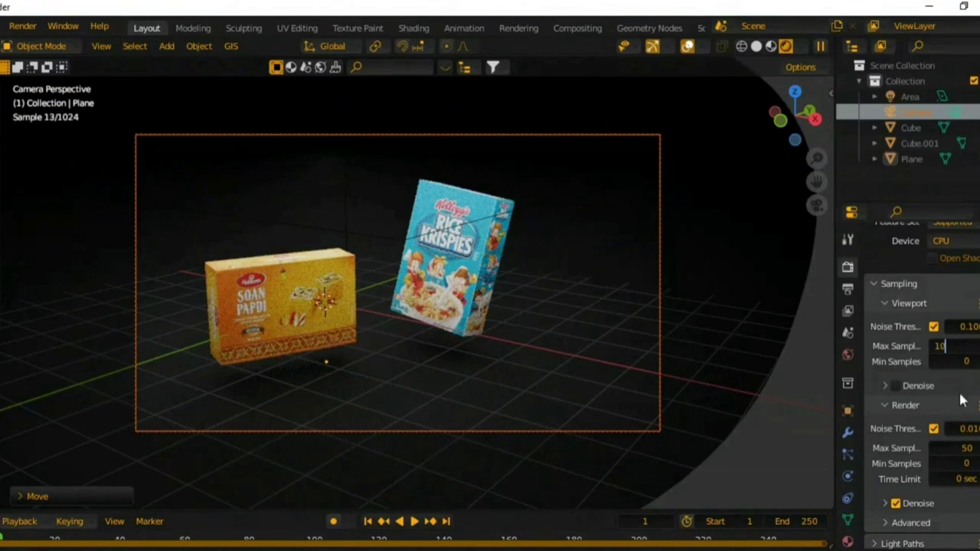
text(10)
key(Return)
click(896, 385)
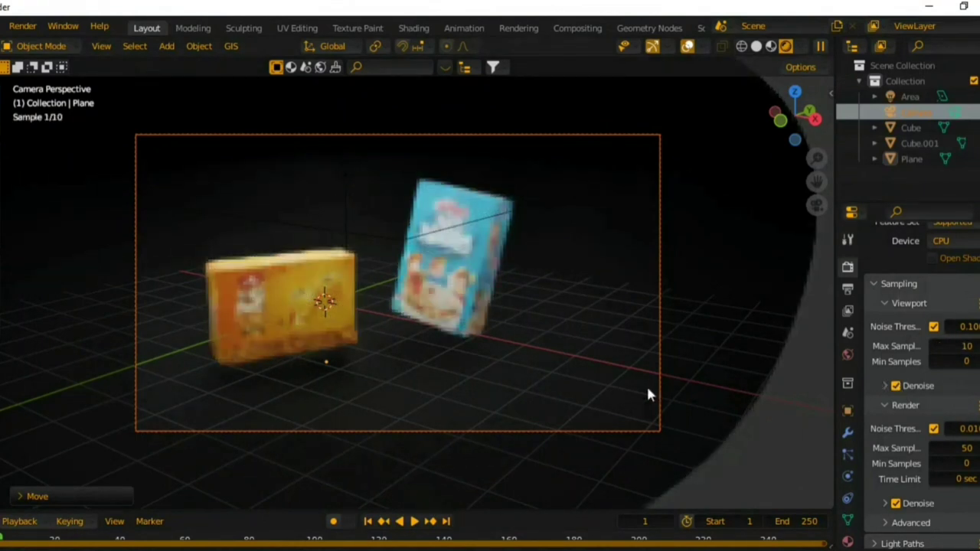